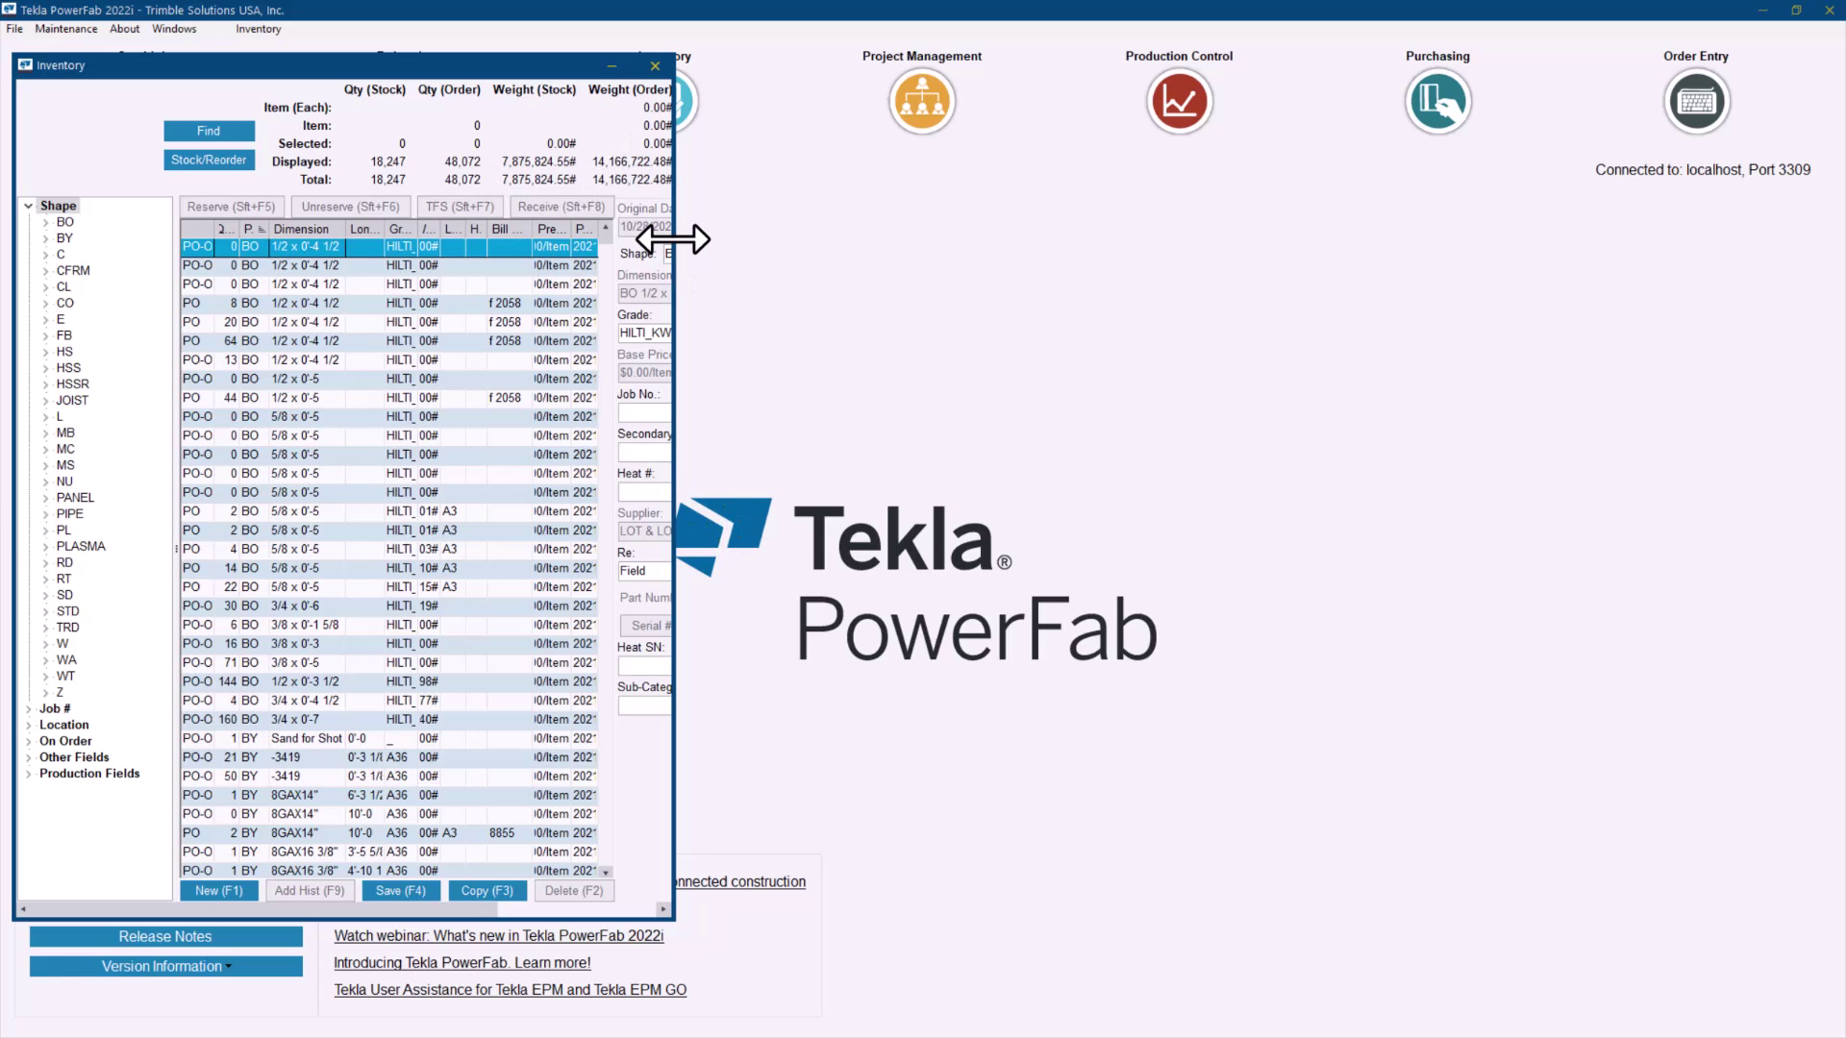
Widen the Inventory window and apply the 'Steel in stock' filter to the inventory list.
left_click_drag(673, 240, 1634, 338)
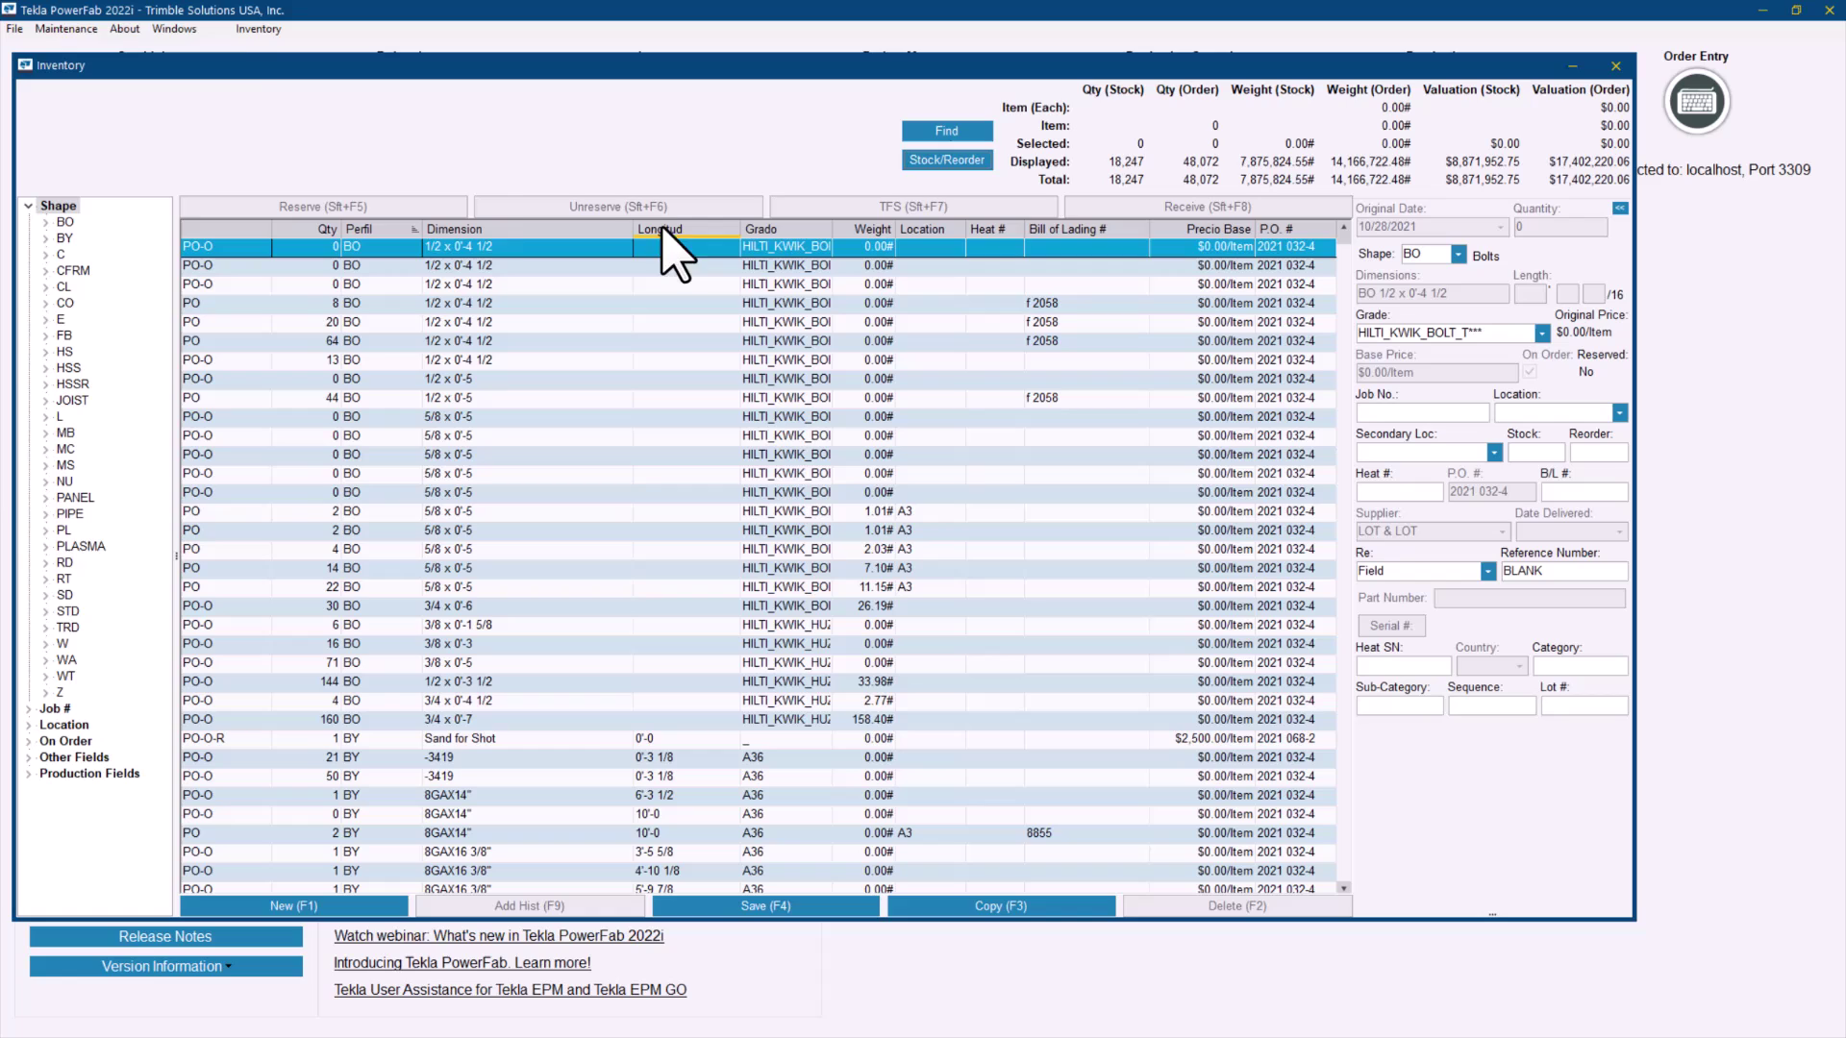
left_click(259, 29)
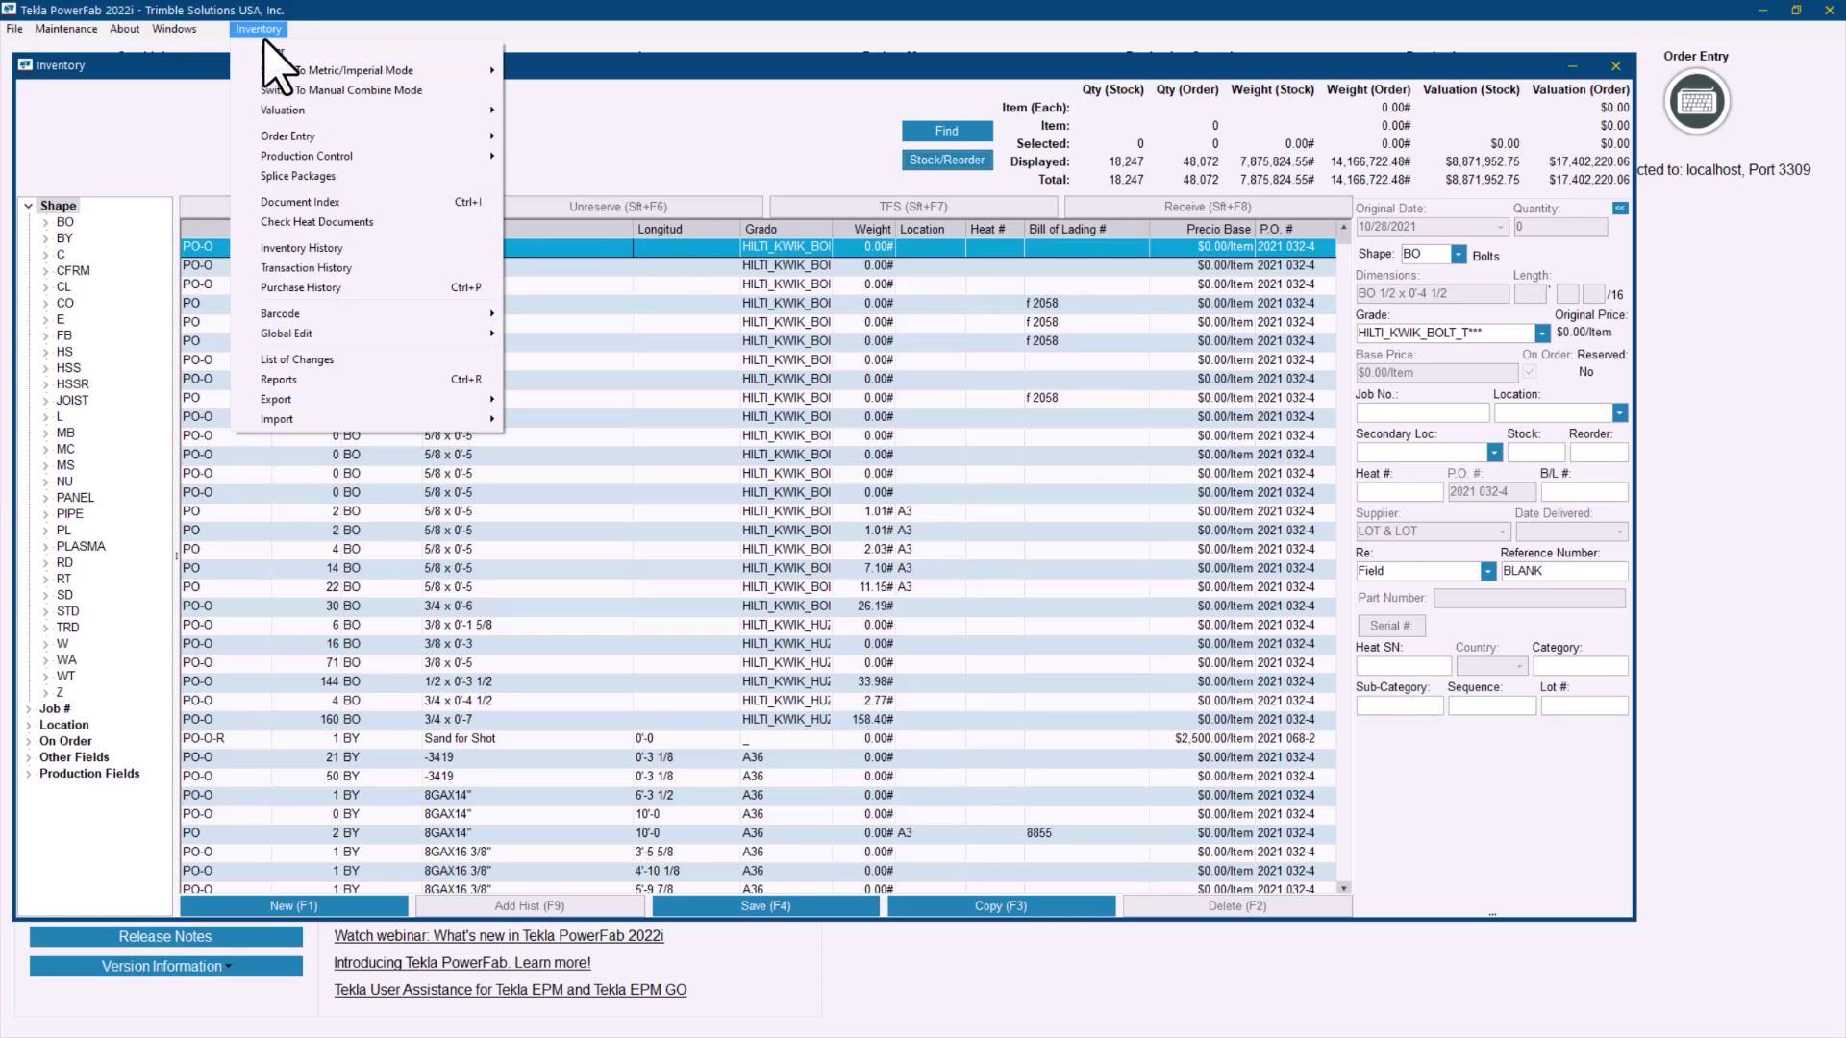
left_click(280, 55)
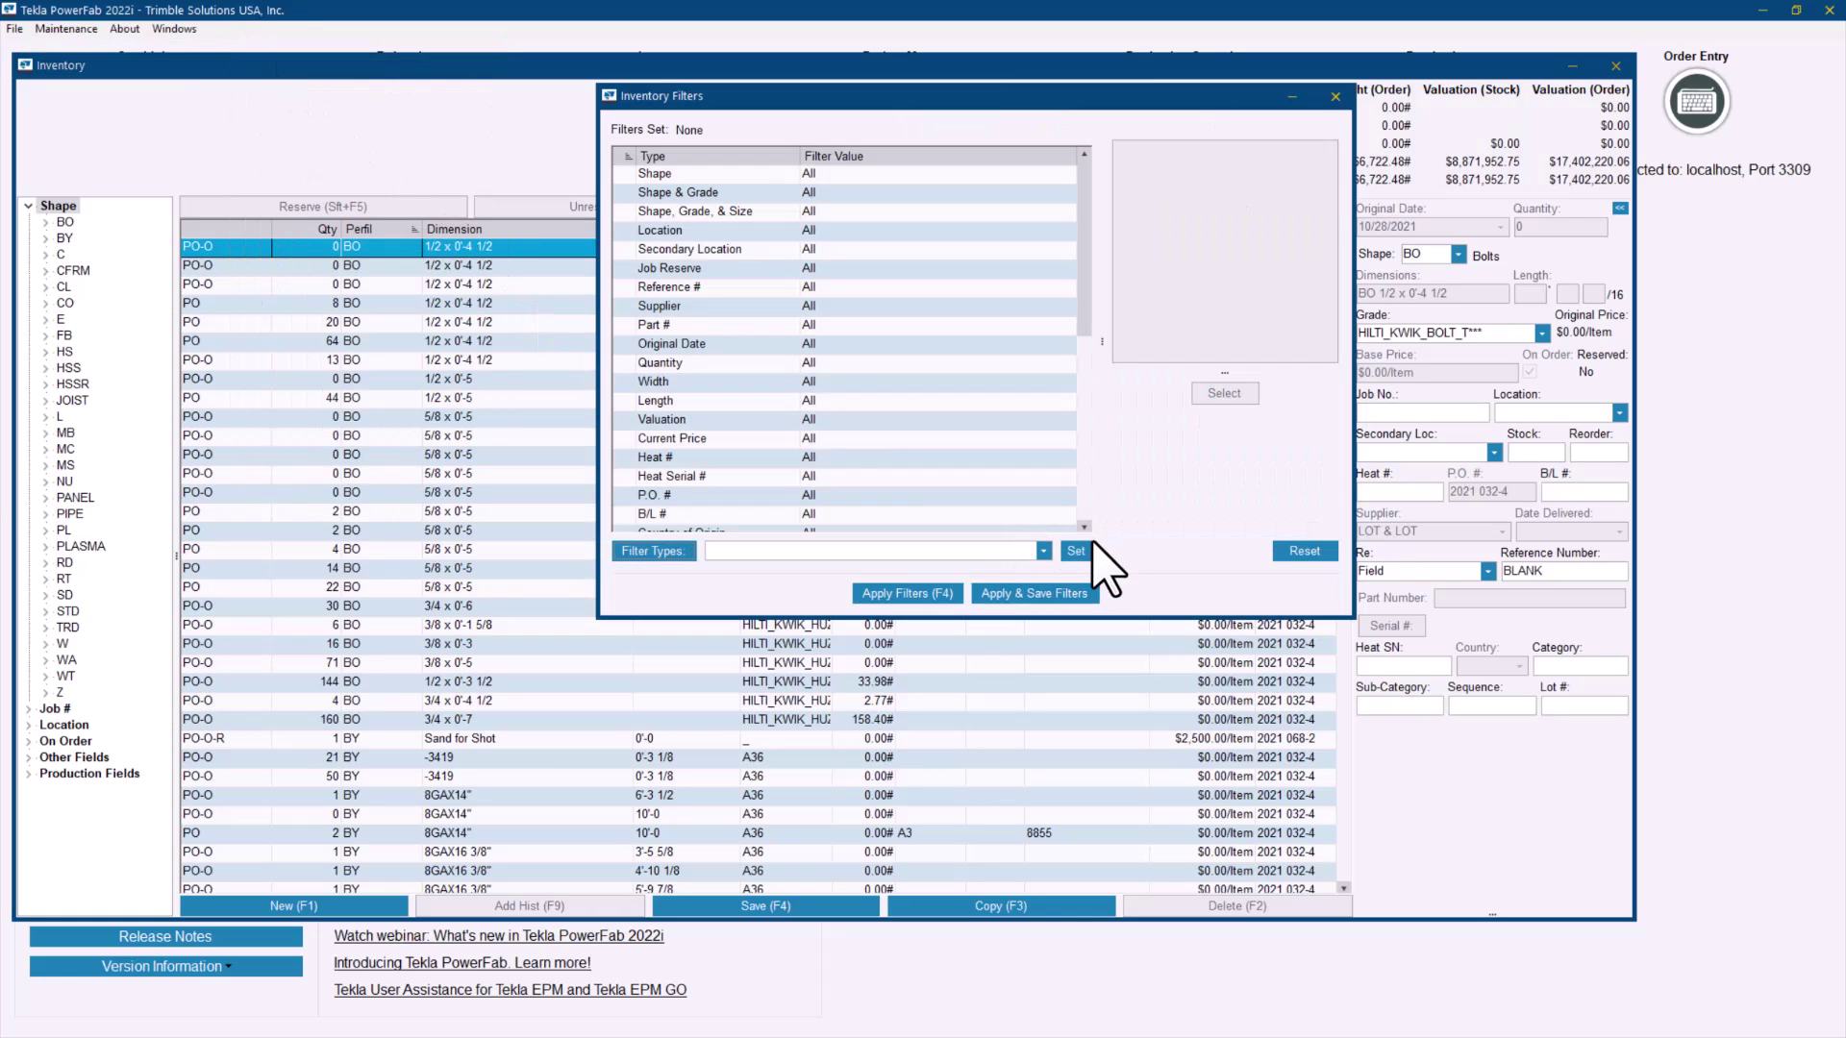
left_click(1043, 551)
left_click(1015, 568)
left_click(1075, 550)
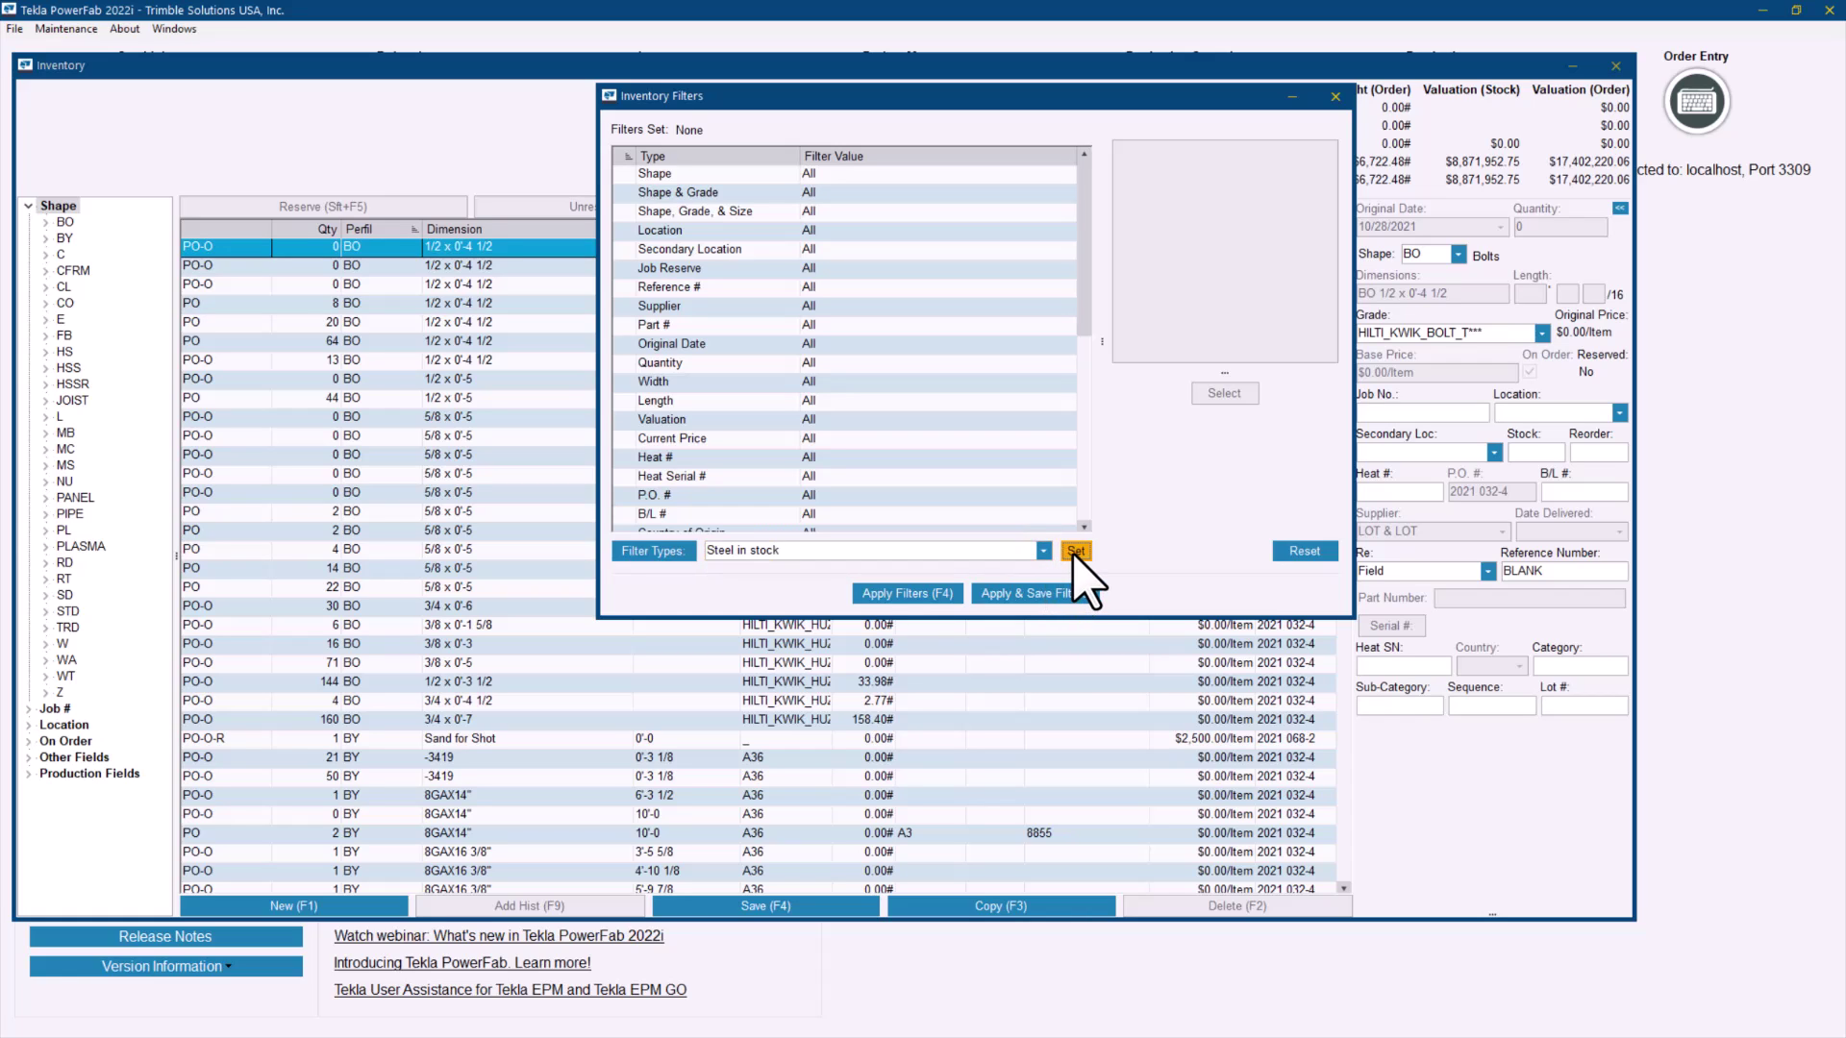
left_click(929, 594)
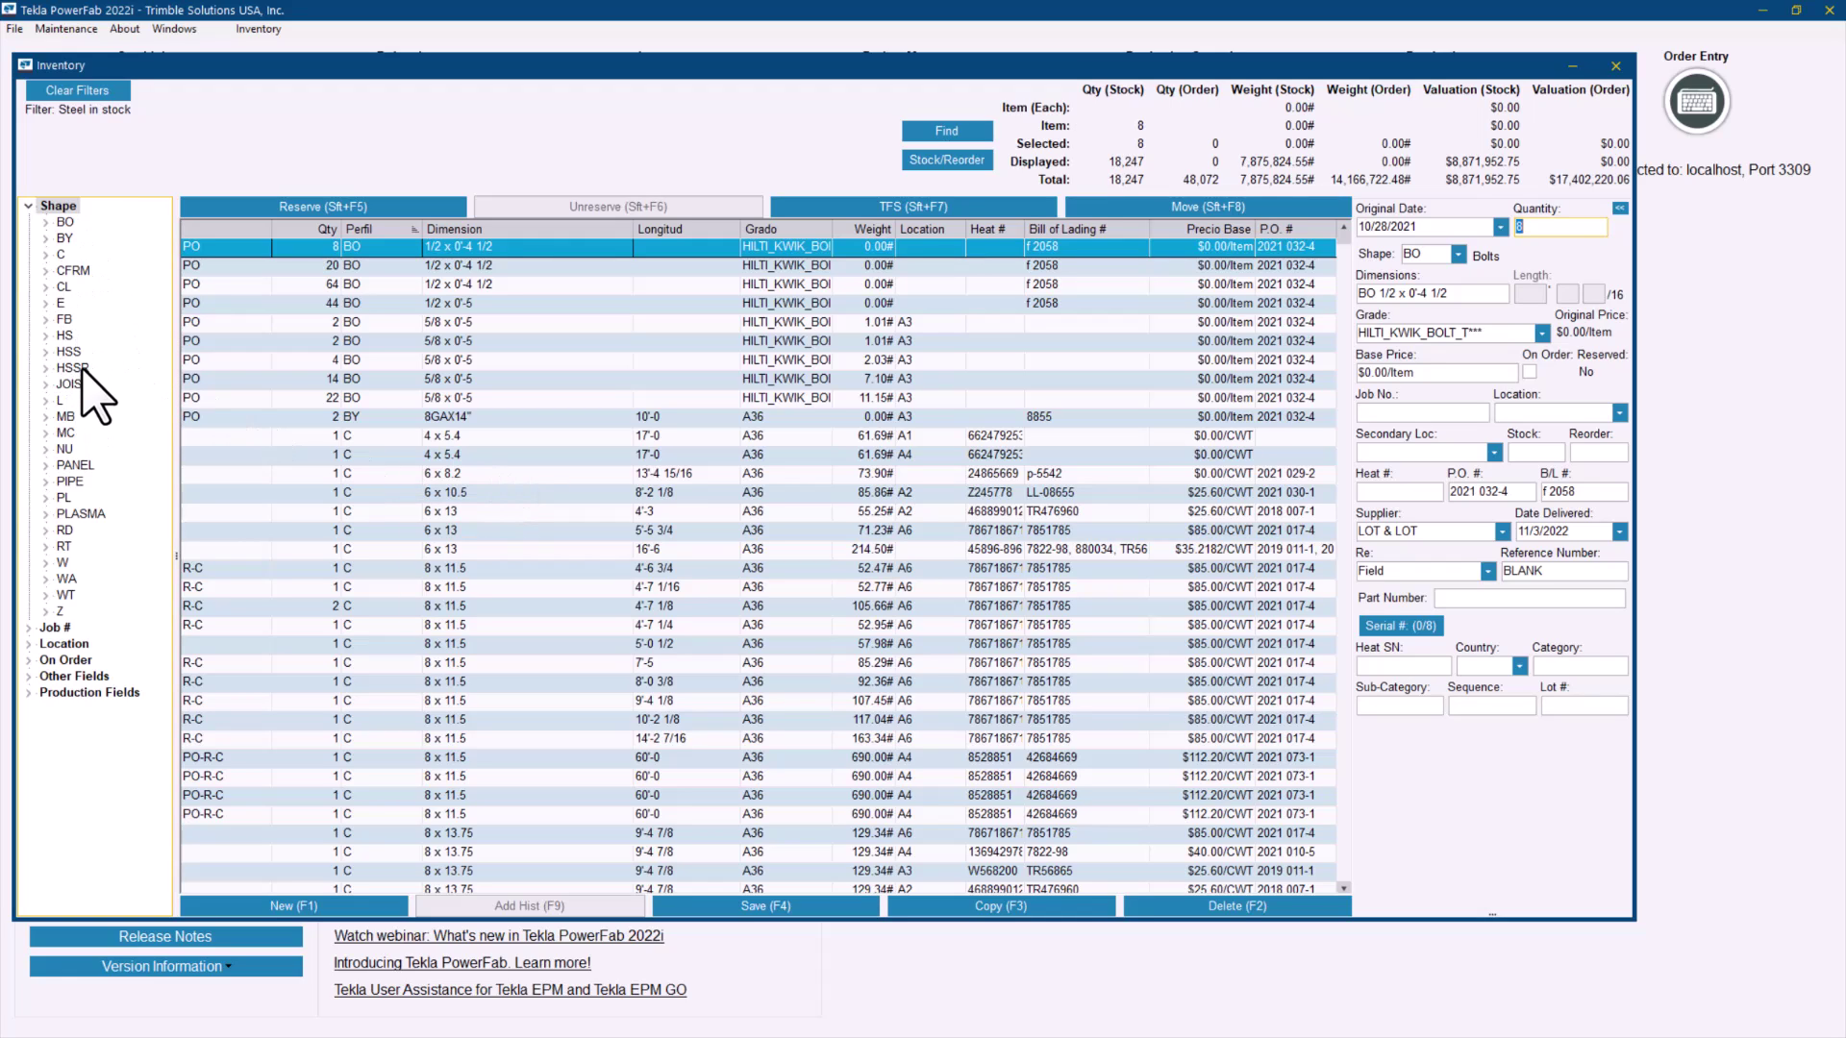
left_click(68, 320)
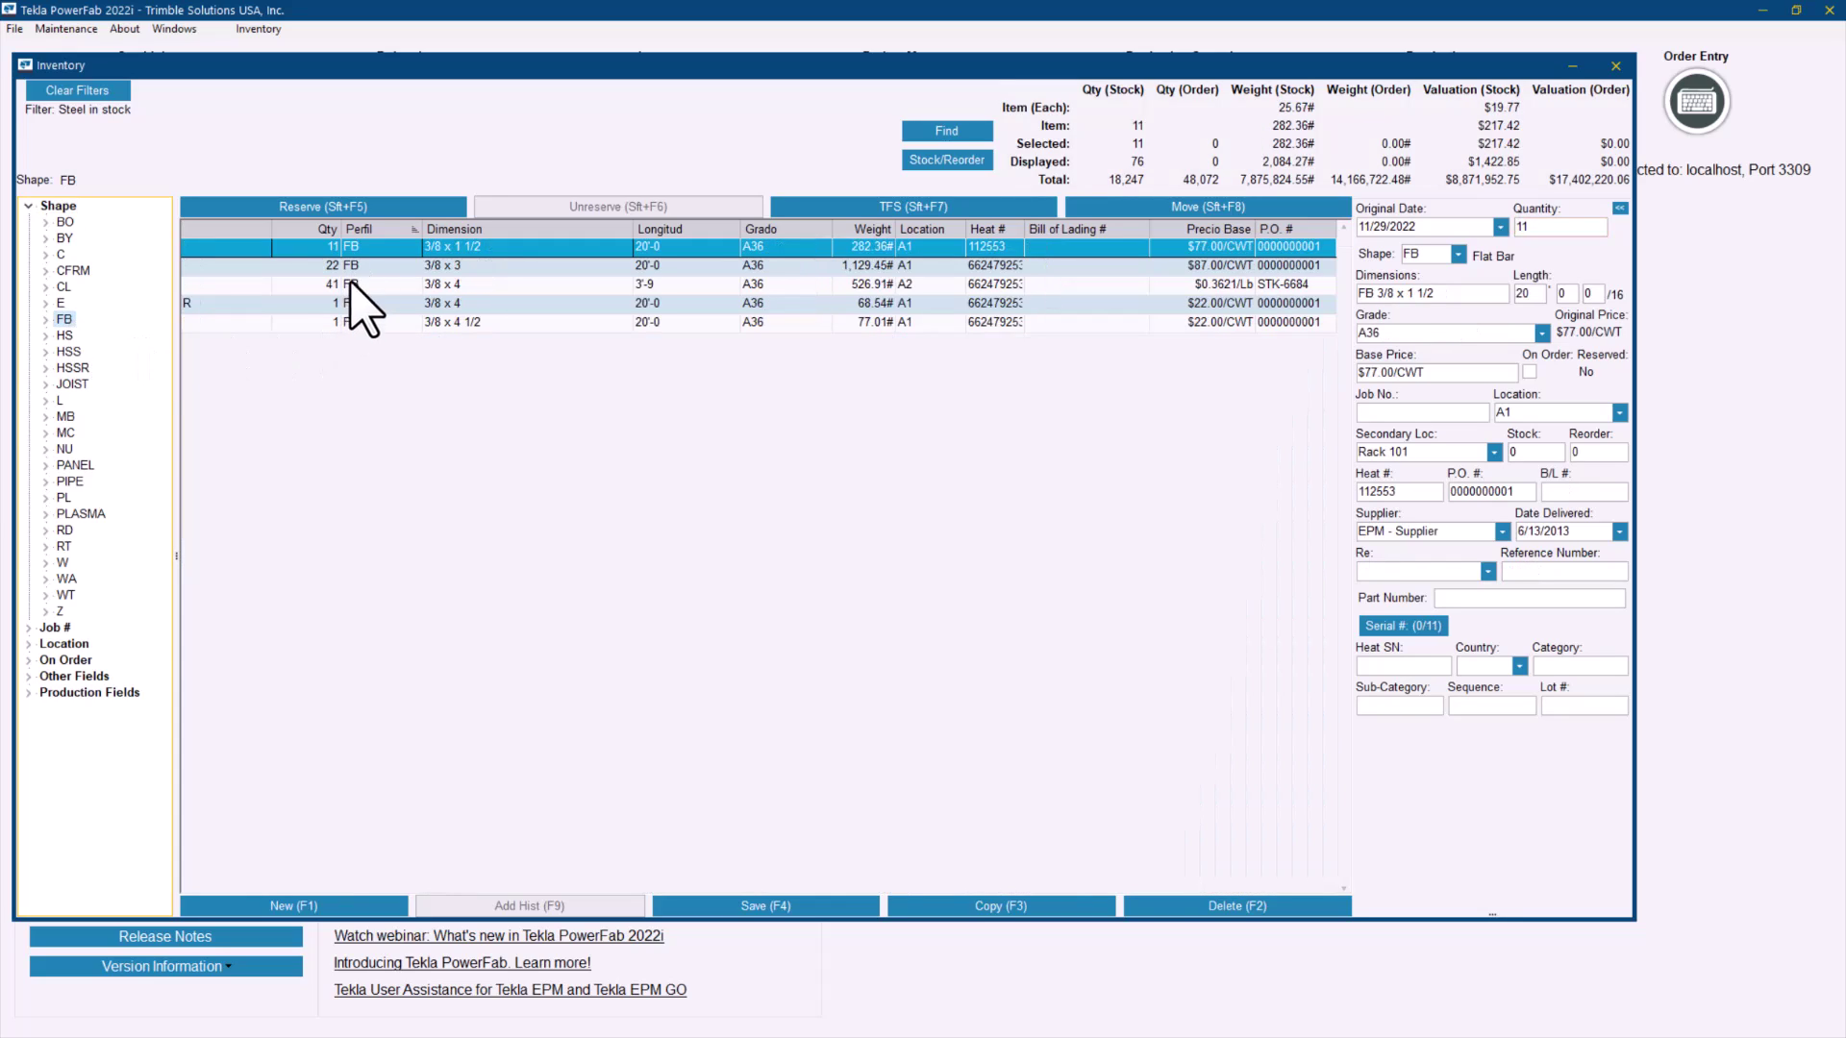
left_click(84, 516)
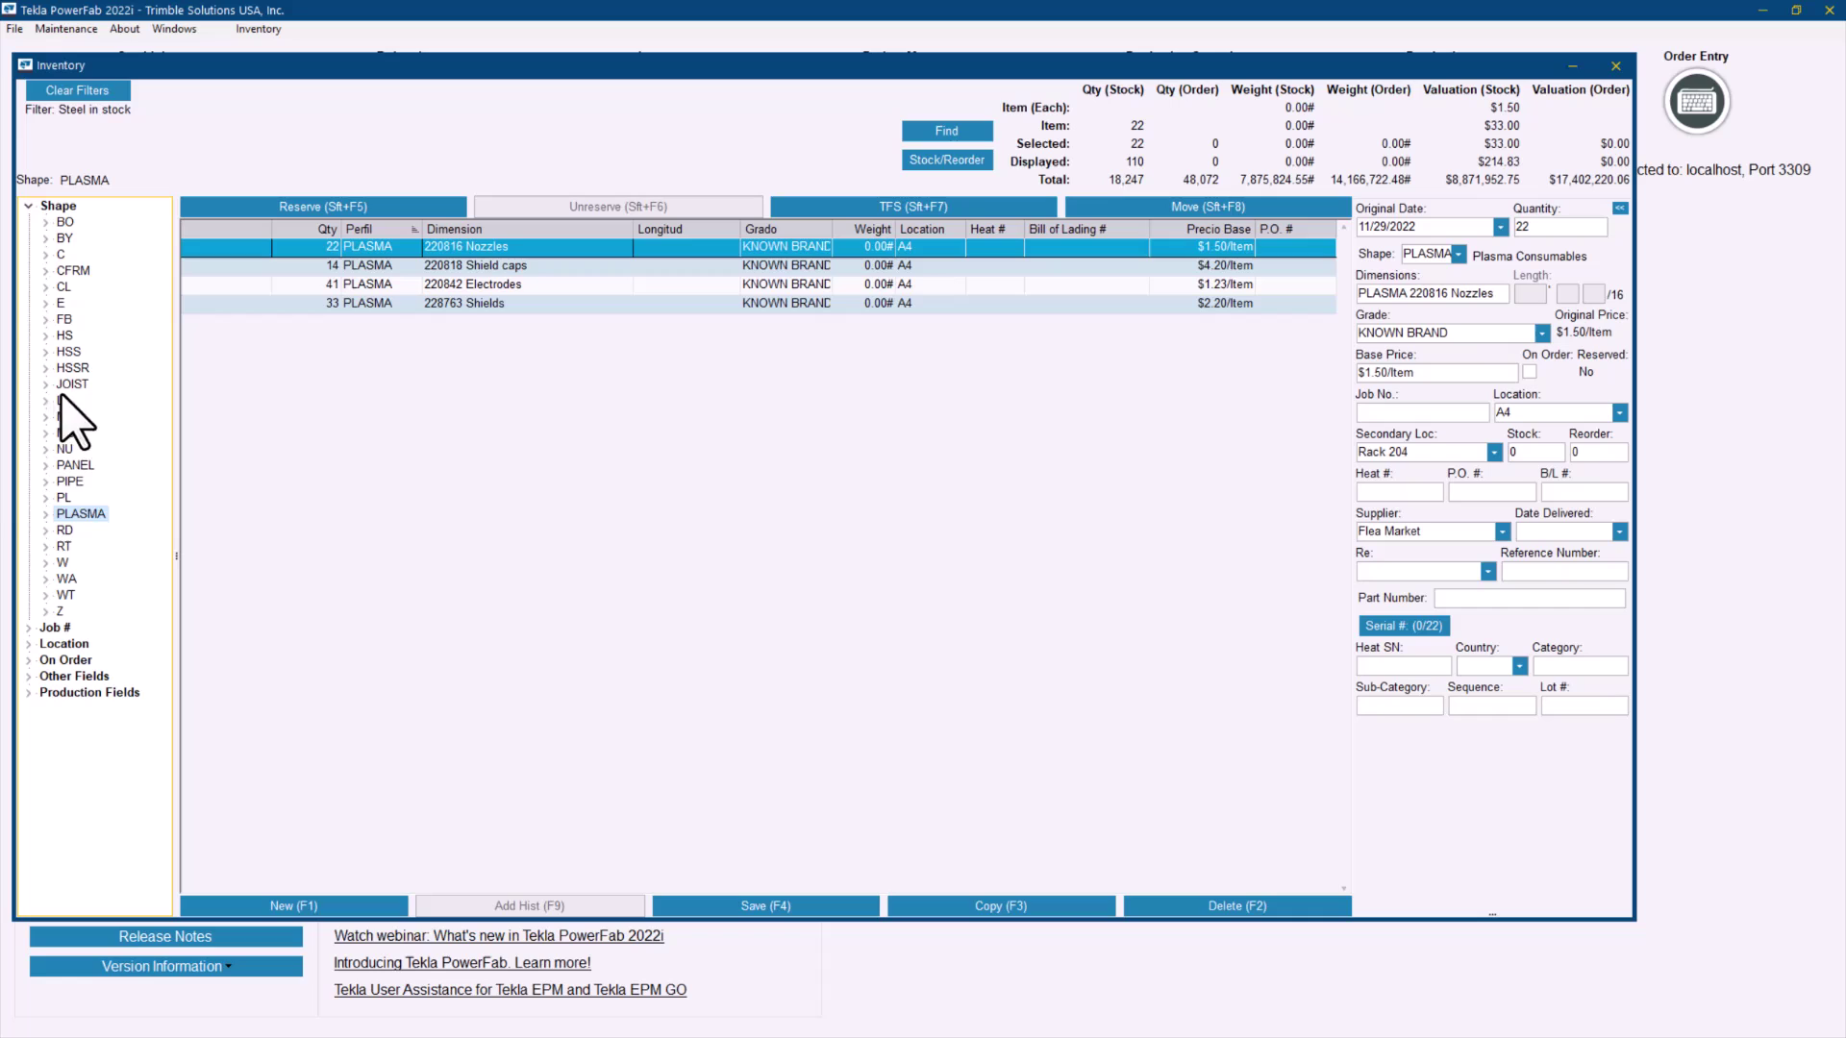
left_click(69, 206)
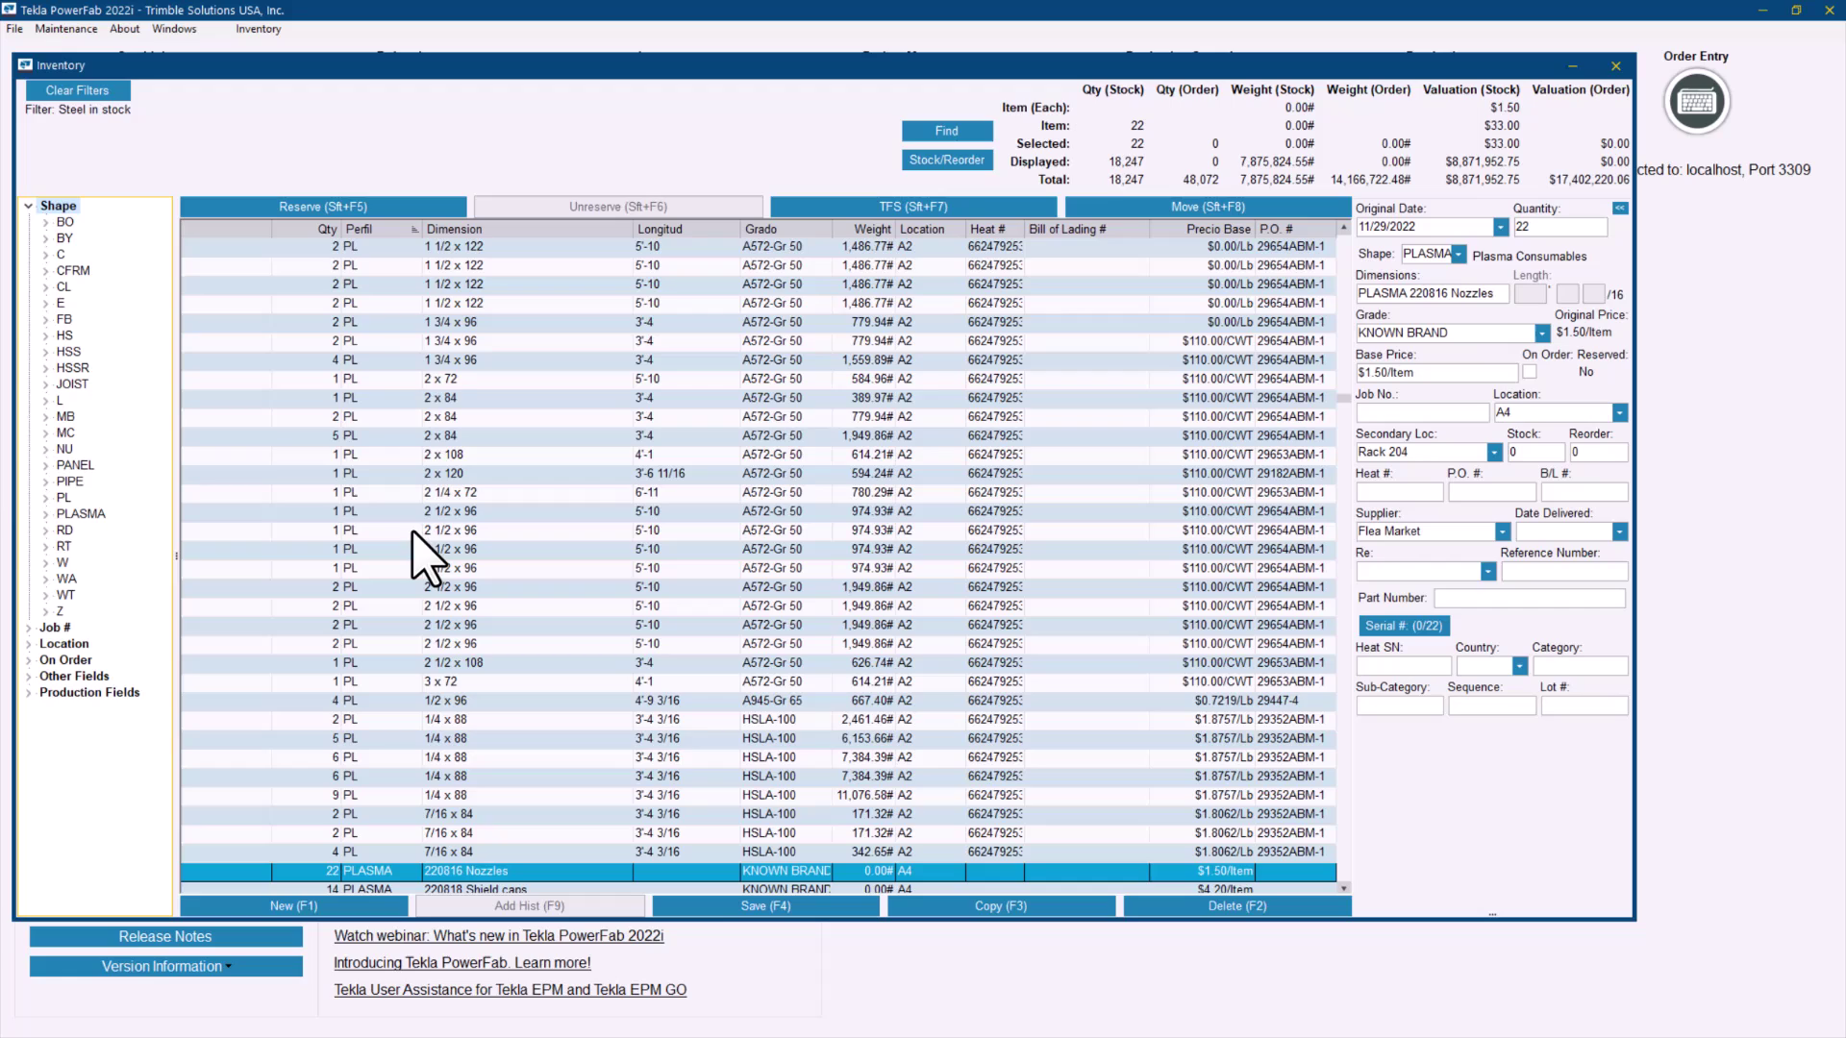
Open the Stock/Reorder levels window and start a new blank record.
left_click(952, 161)
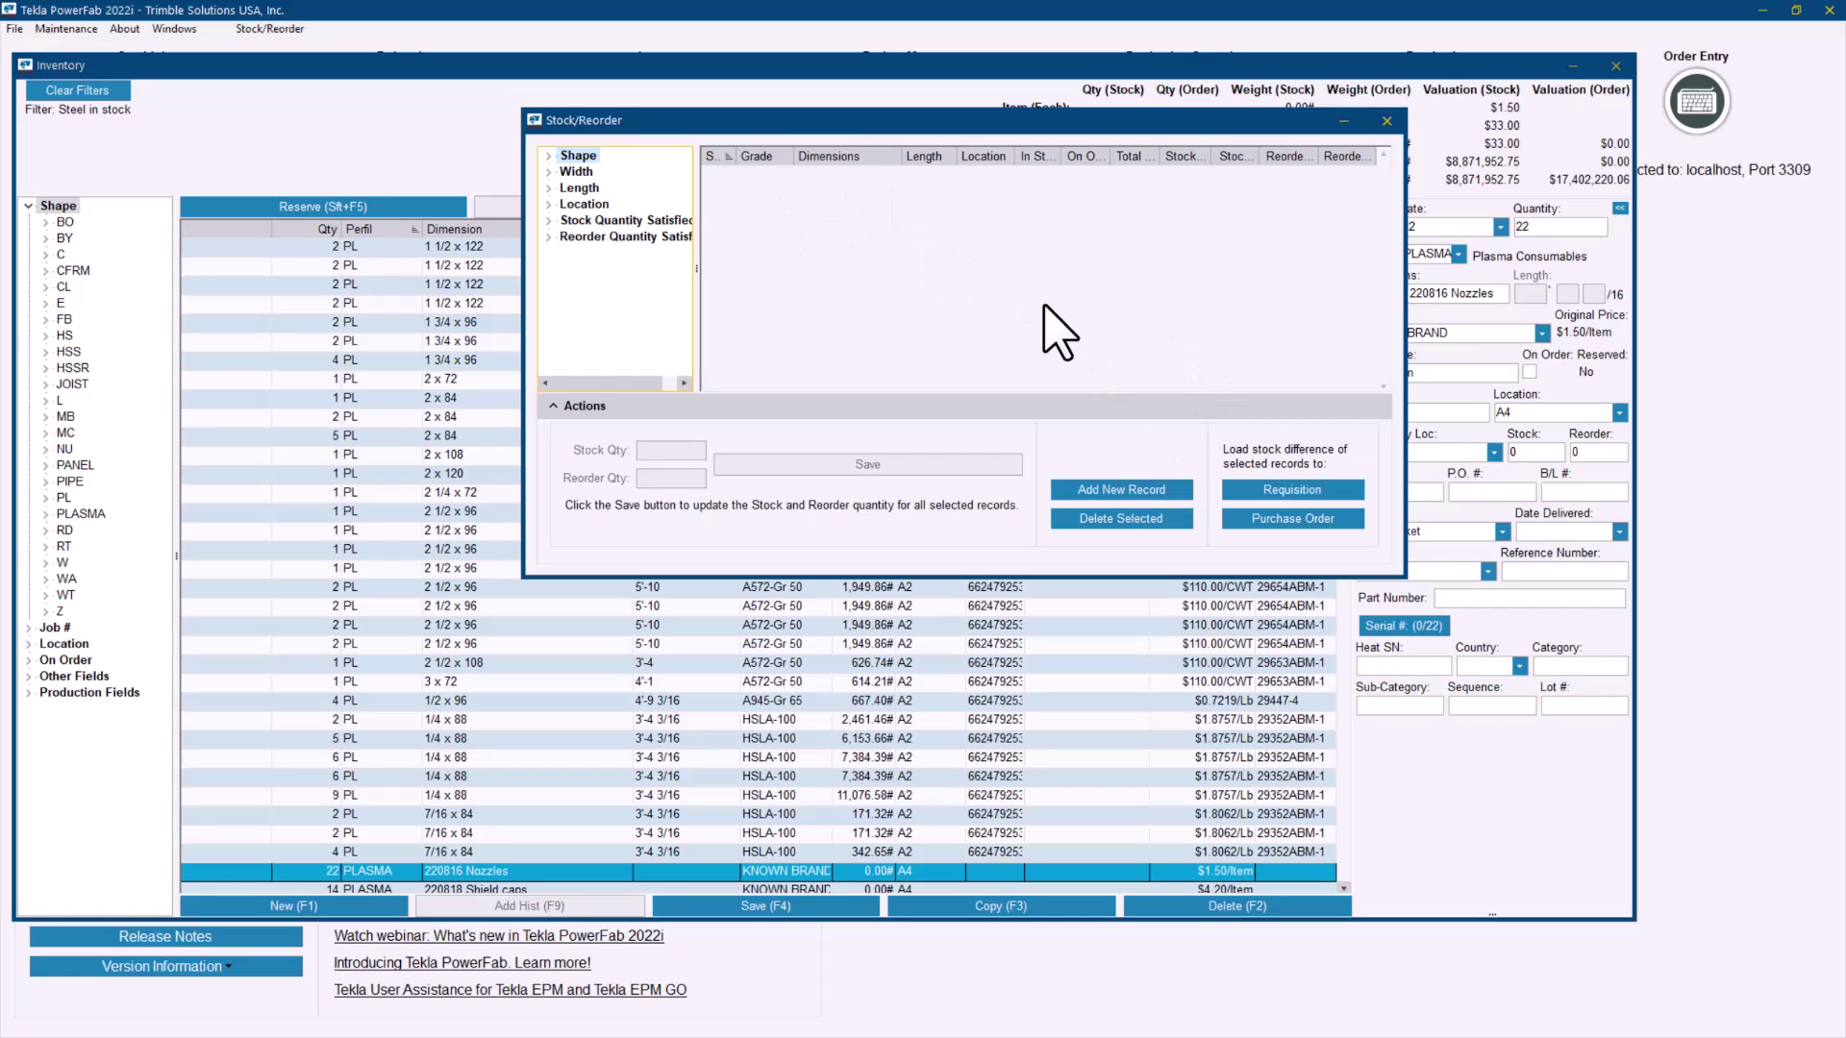
left_click(1130, 489)
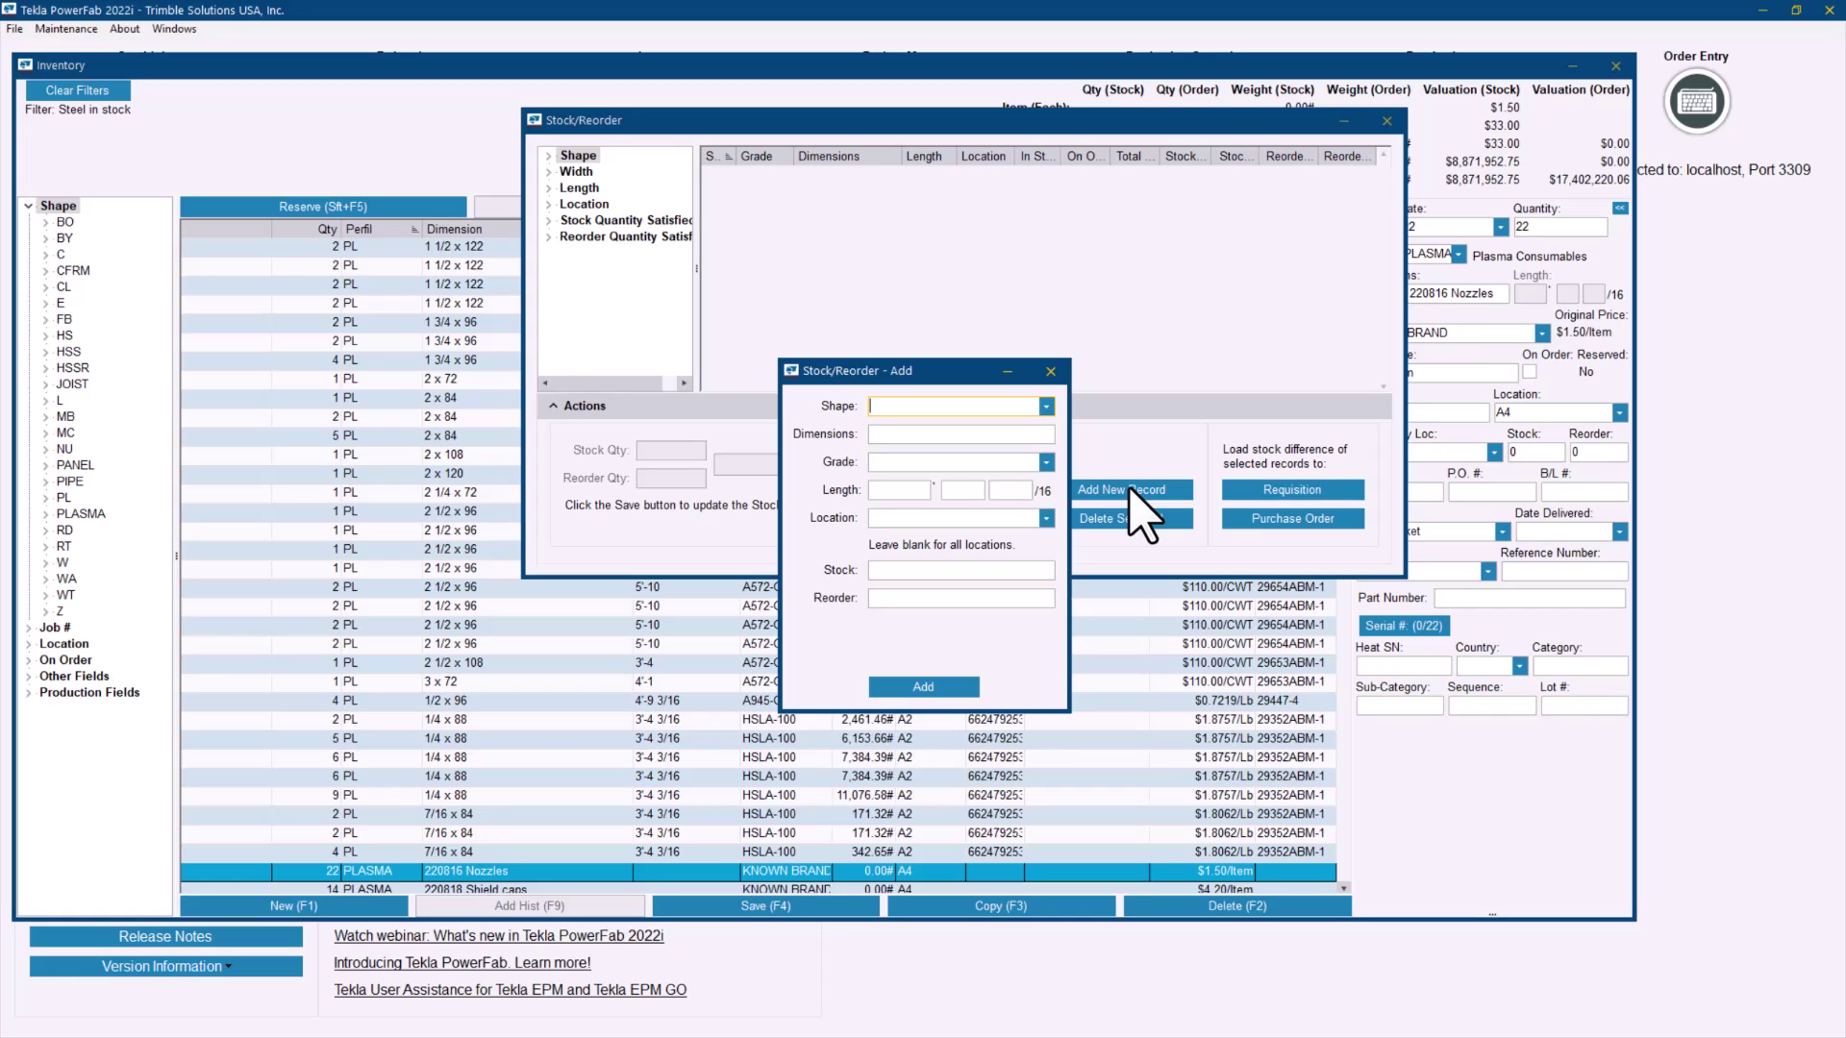
Add flat bar FB 3/8 x 1 1/2 A36, 20' long, with stock 50 and reorder 70.
type("FB")
key("Tab")
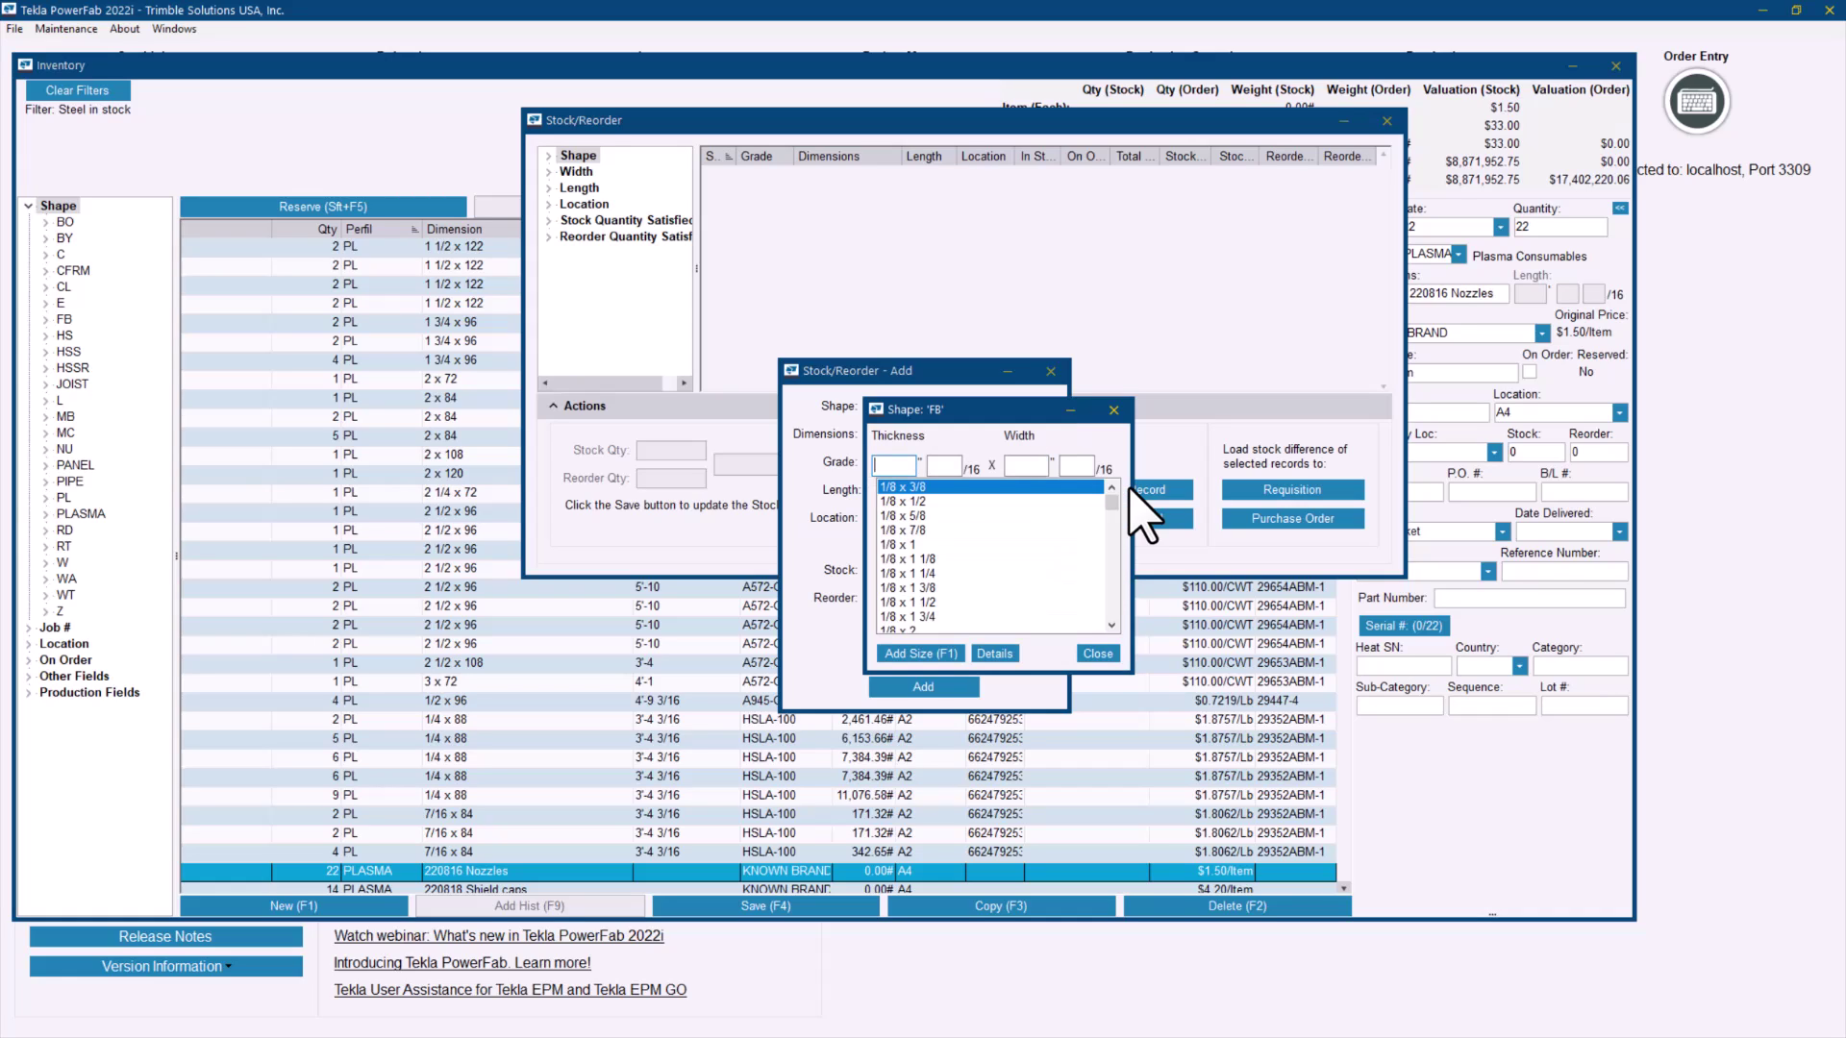
type("6")
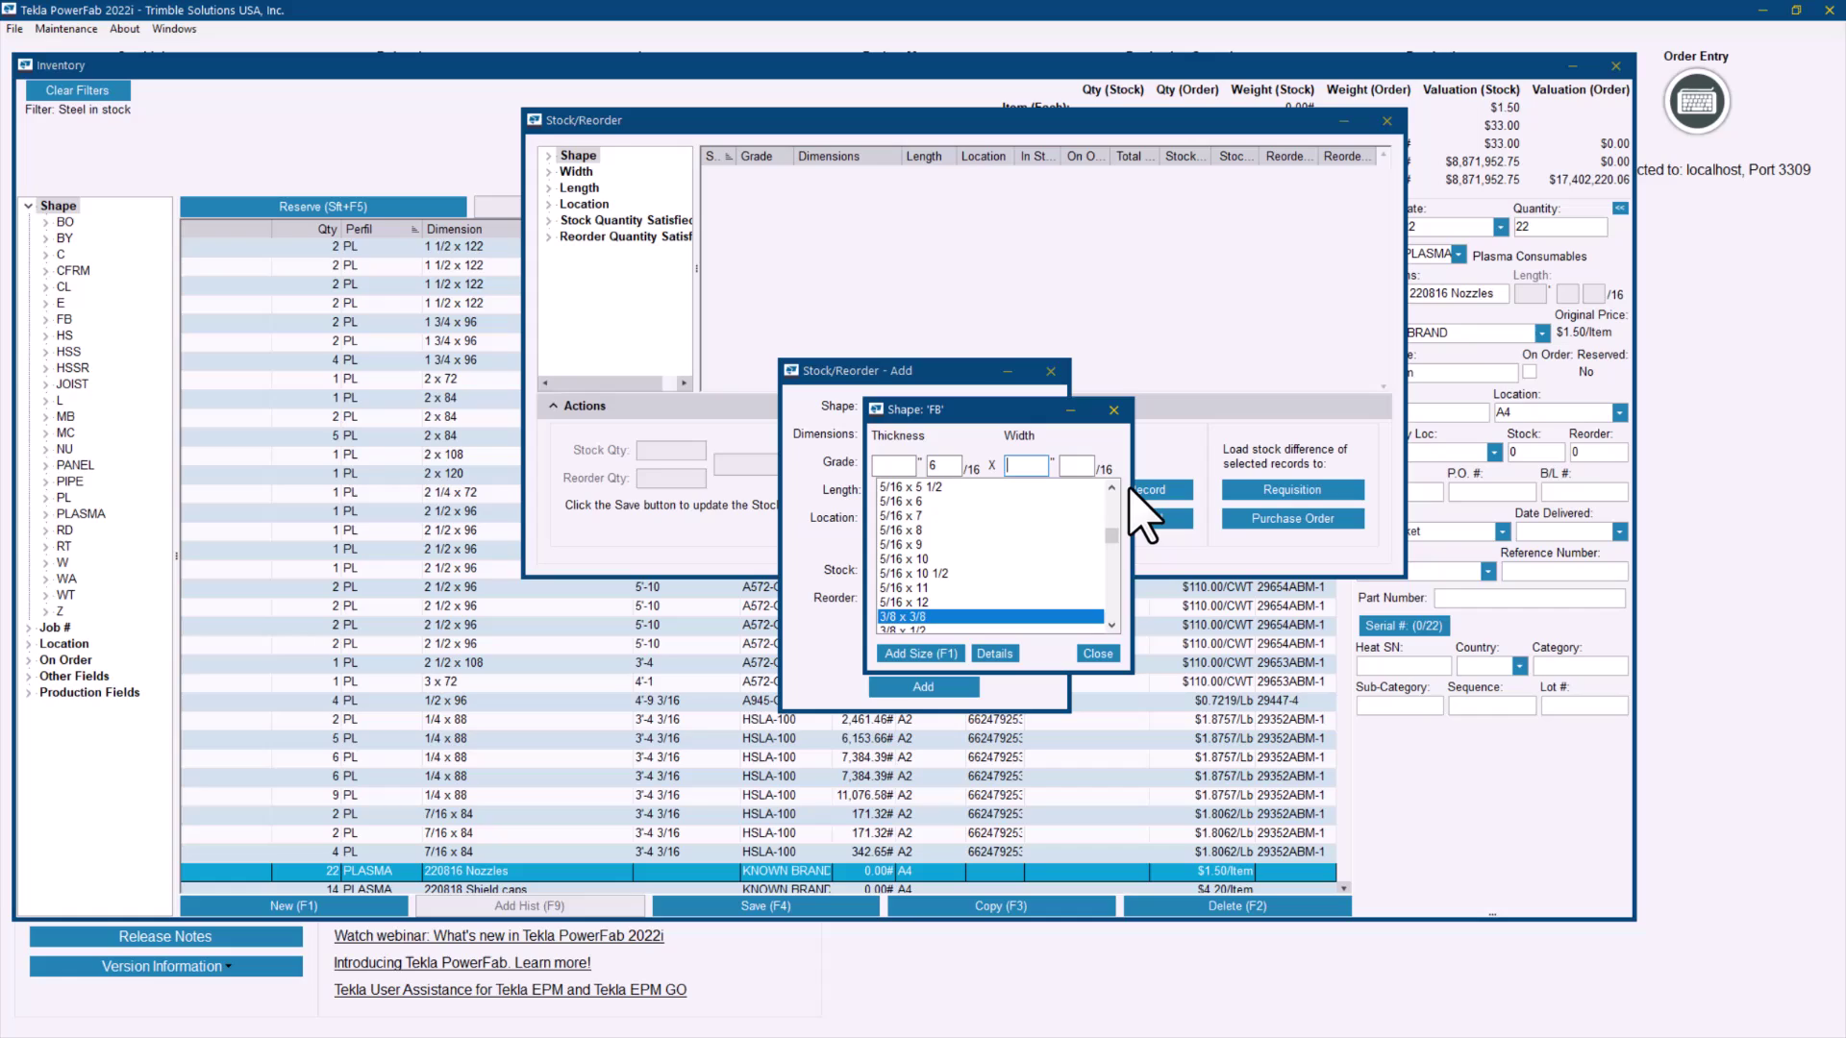
type("1")
key("Tab")
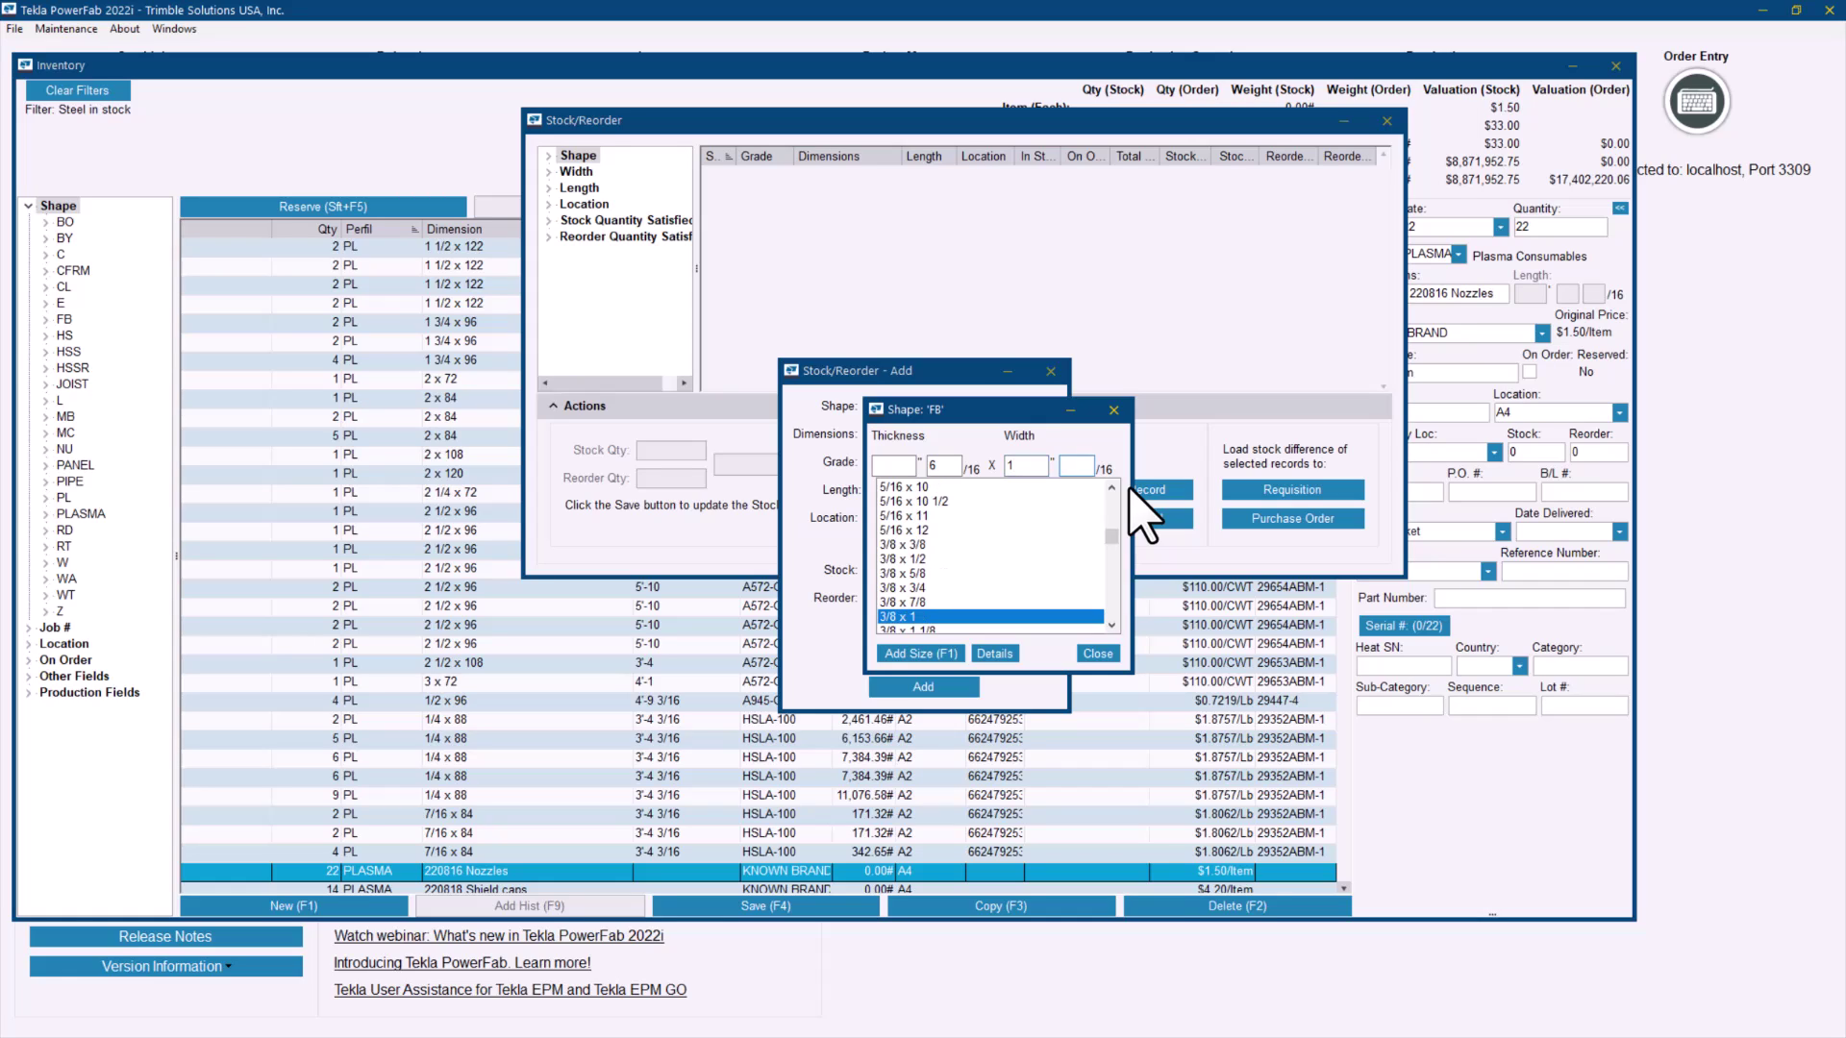
type("8")
key("Return")
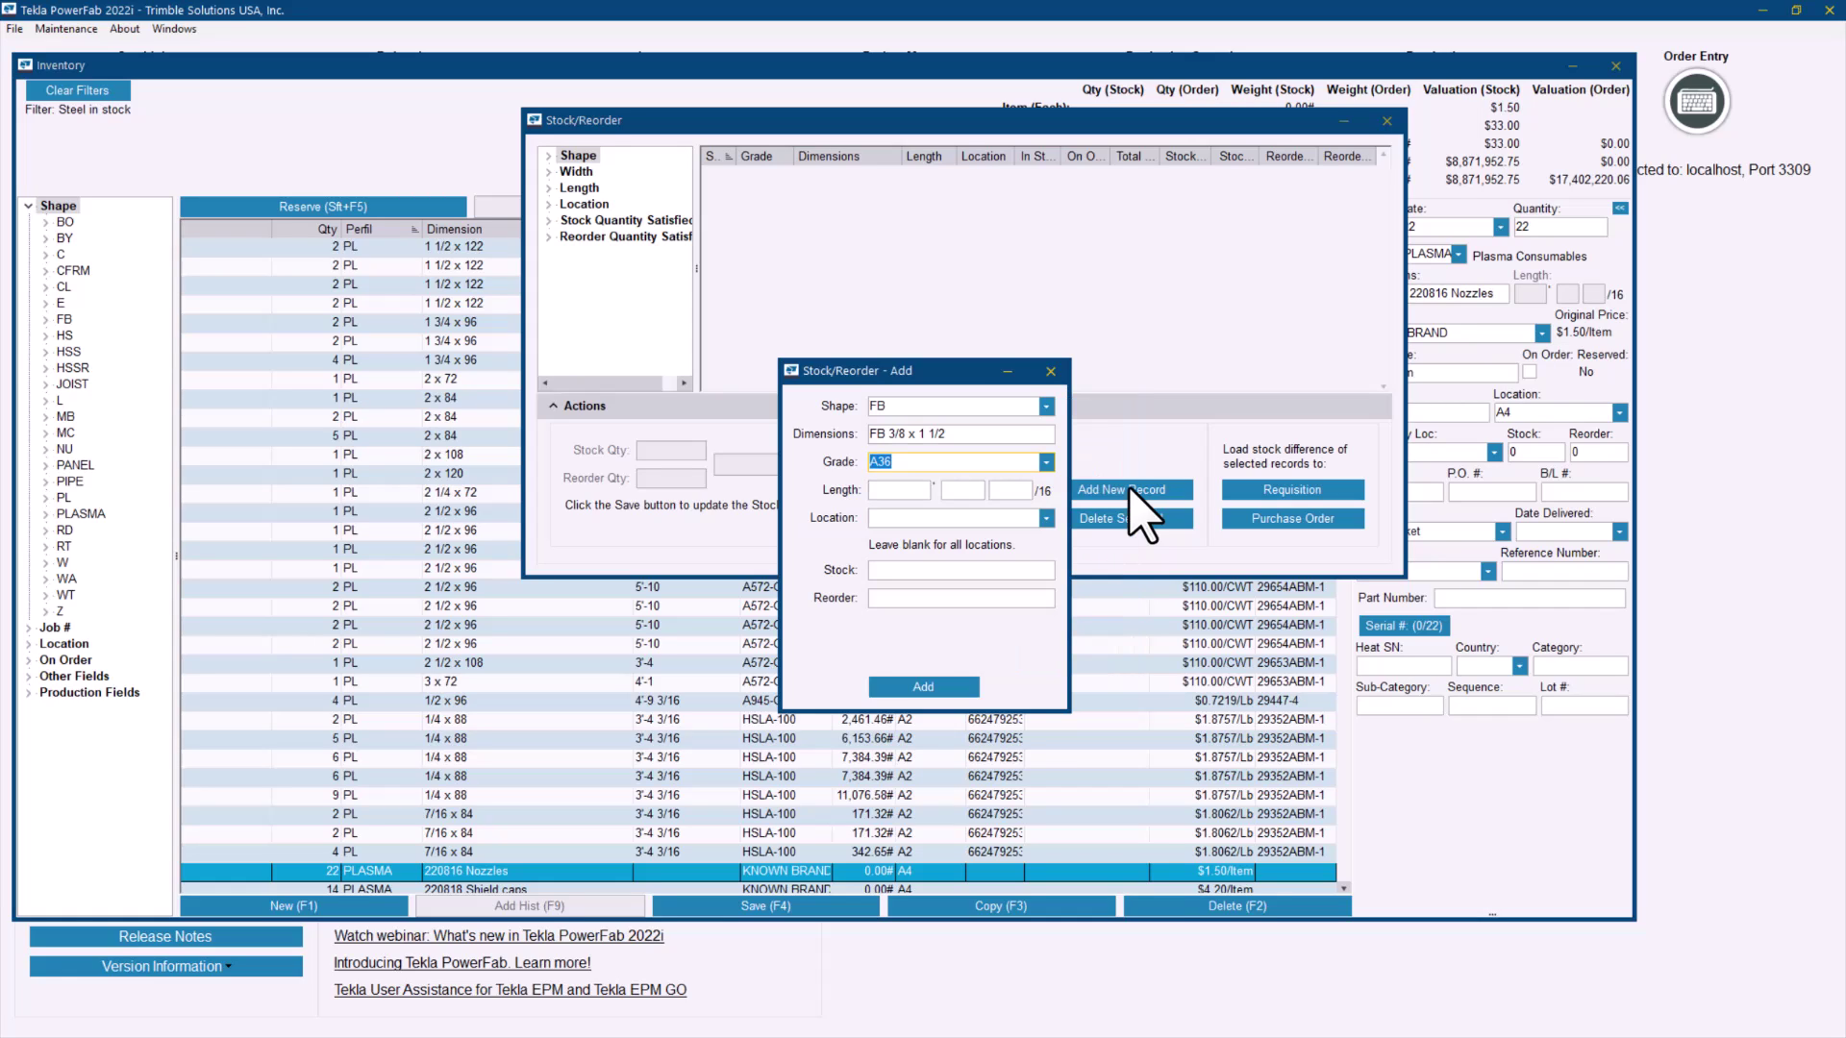
key("Tab")
type("20")
key("Tab")
key("Tab")
key("Tab")
type("50")
type("70")
left_click(920, 687)
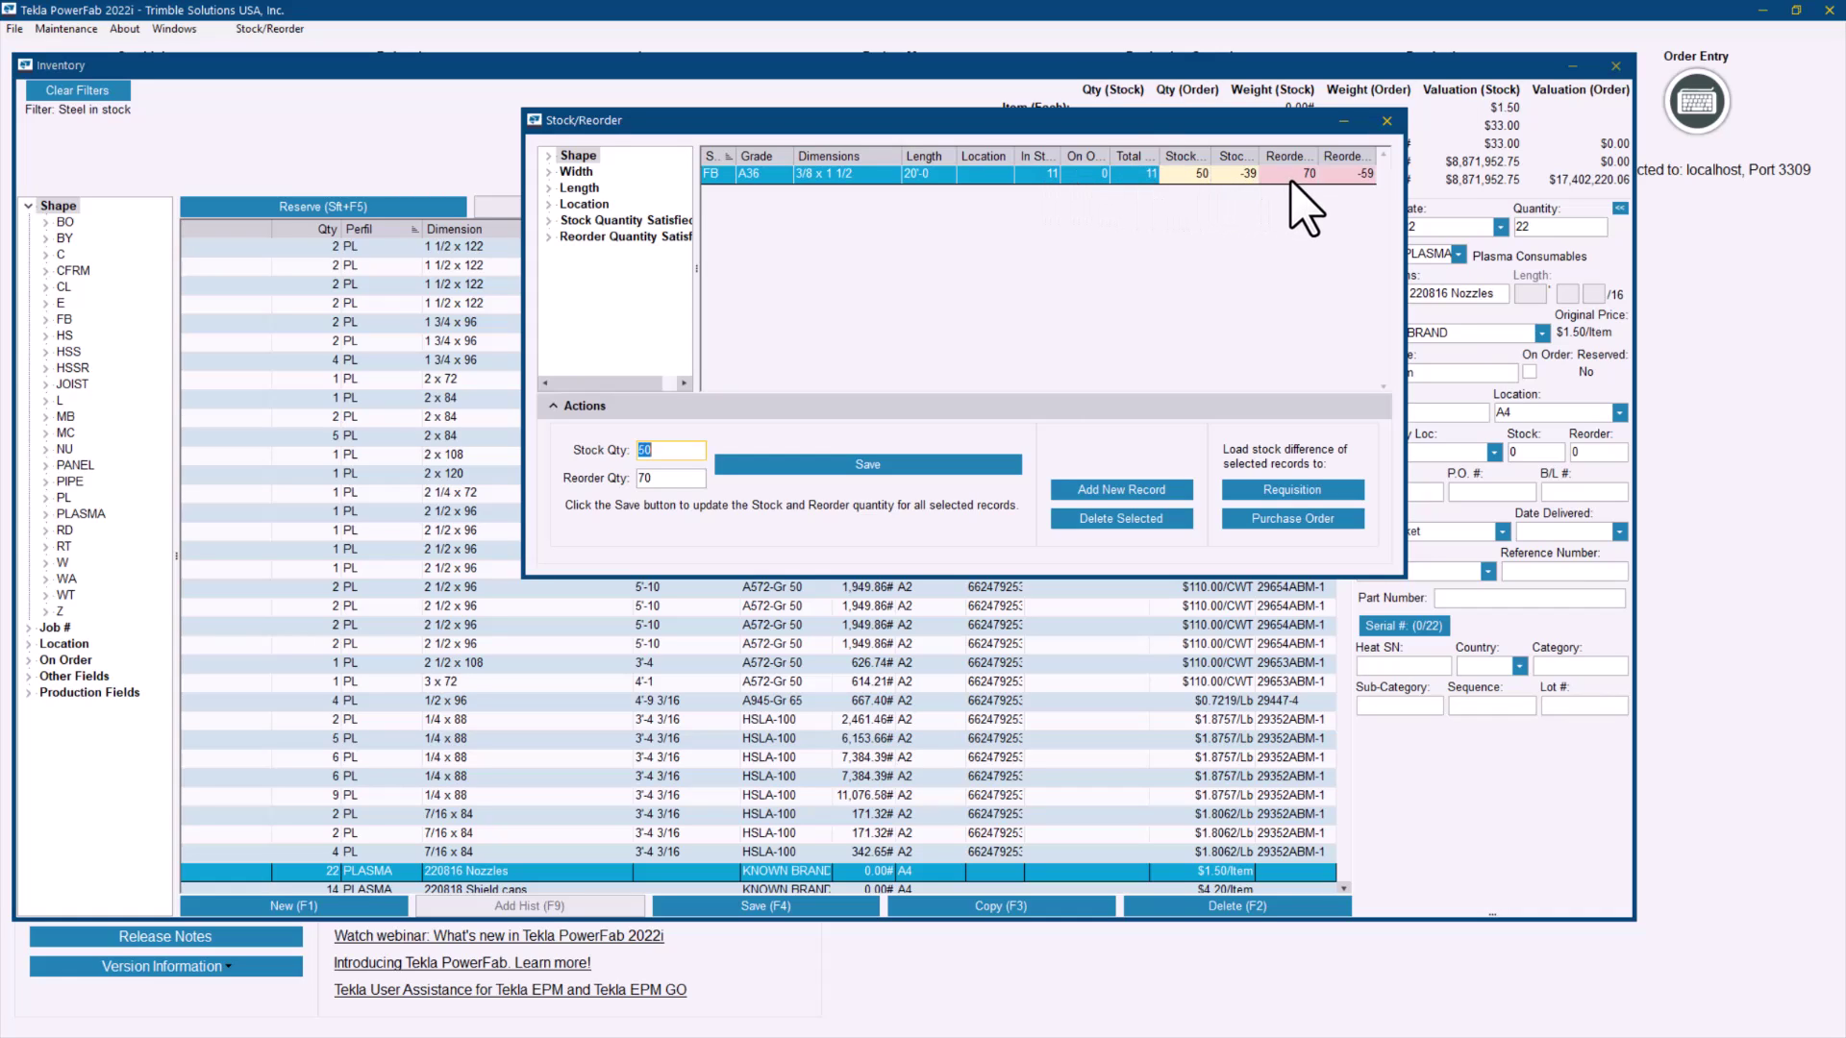
Add a record for FB 3/8 x 3 A36, 20'-0, stock 30, reorder 50.
left_click(1135, 489)
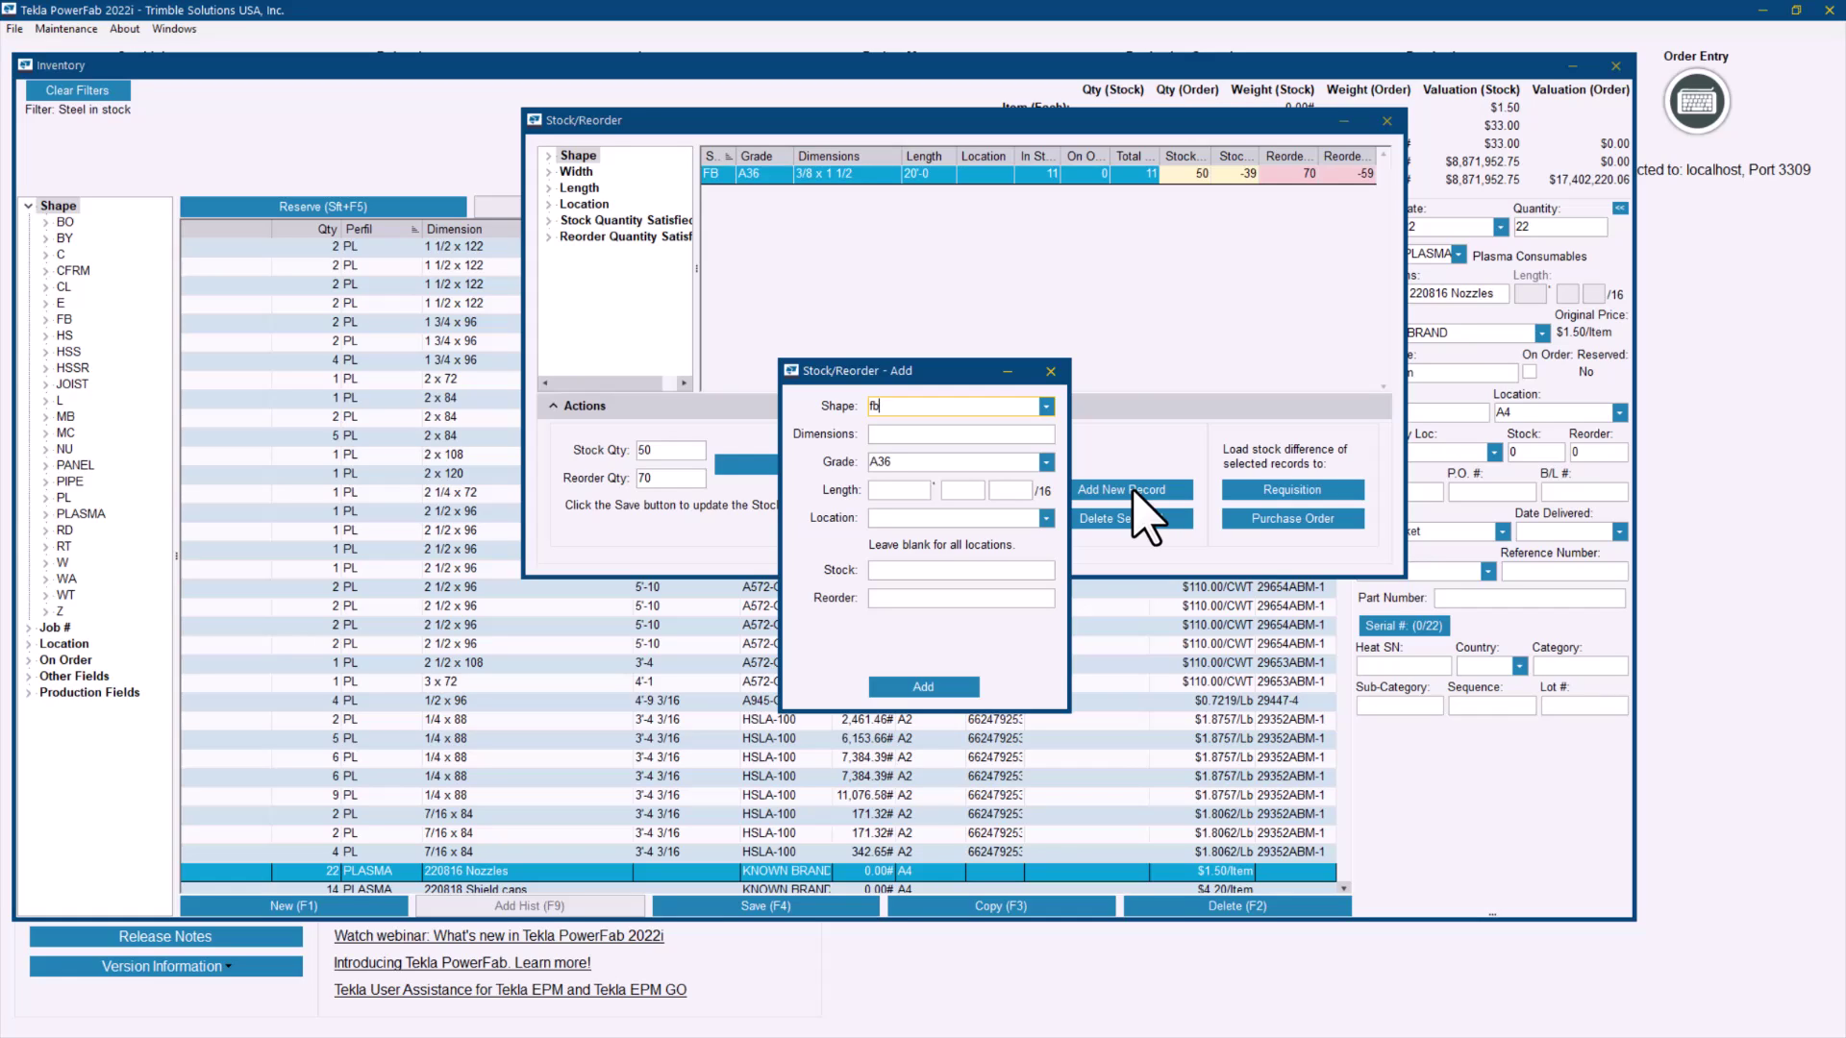
type("fb")
key("Tab")
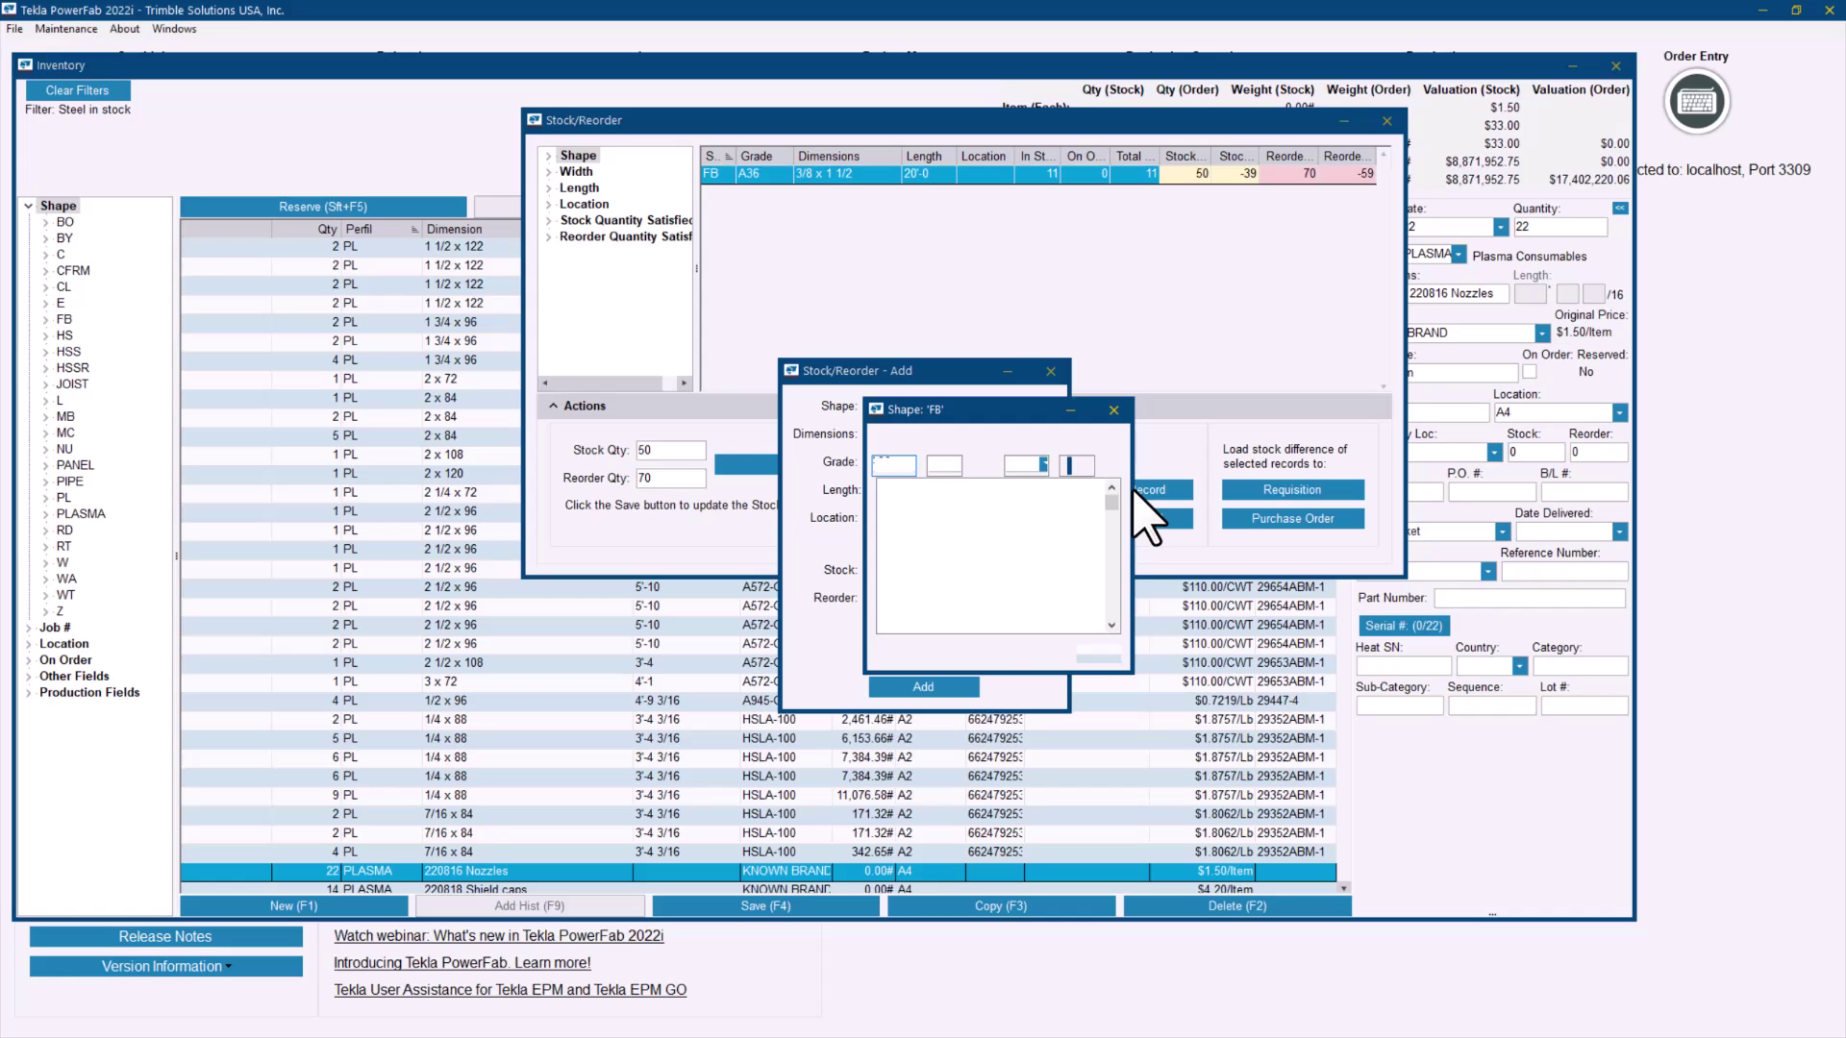
key("Tab")
type("6")
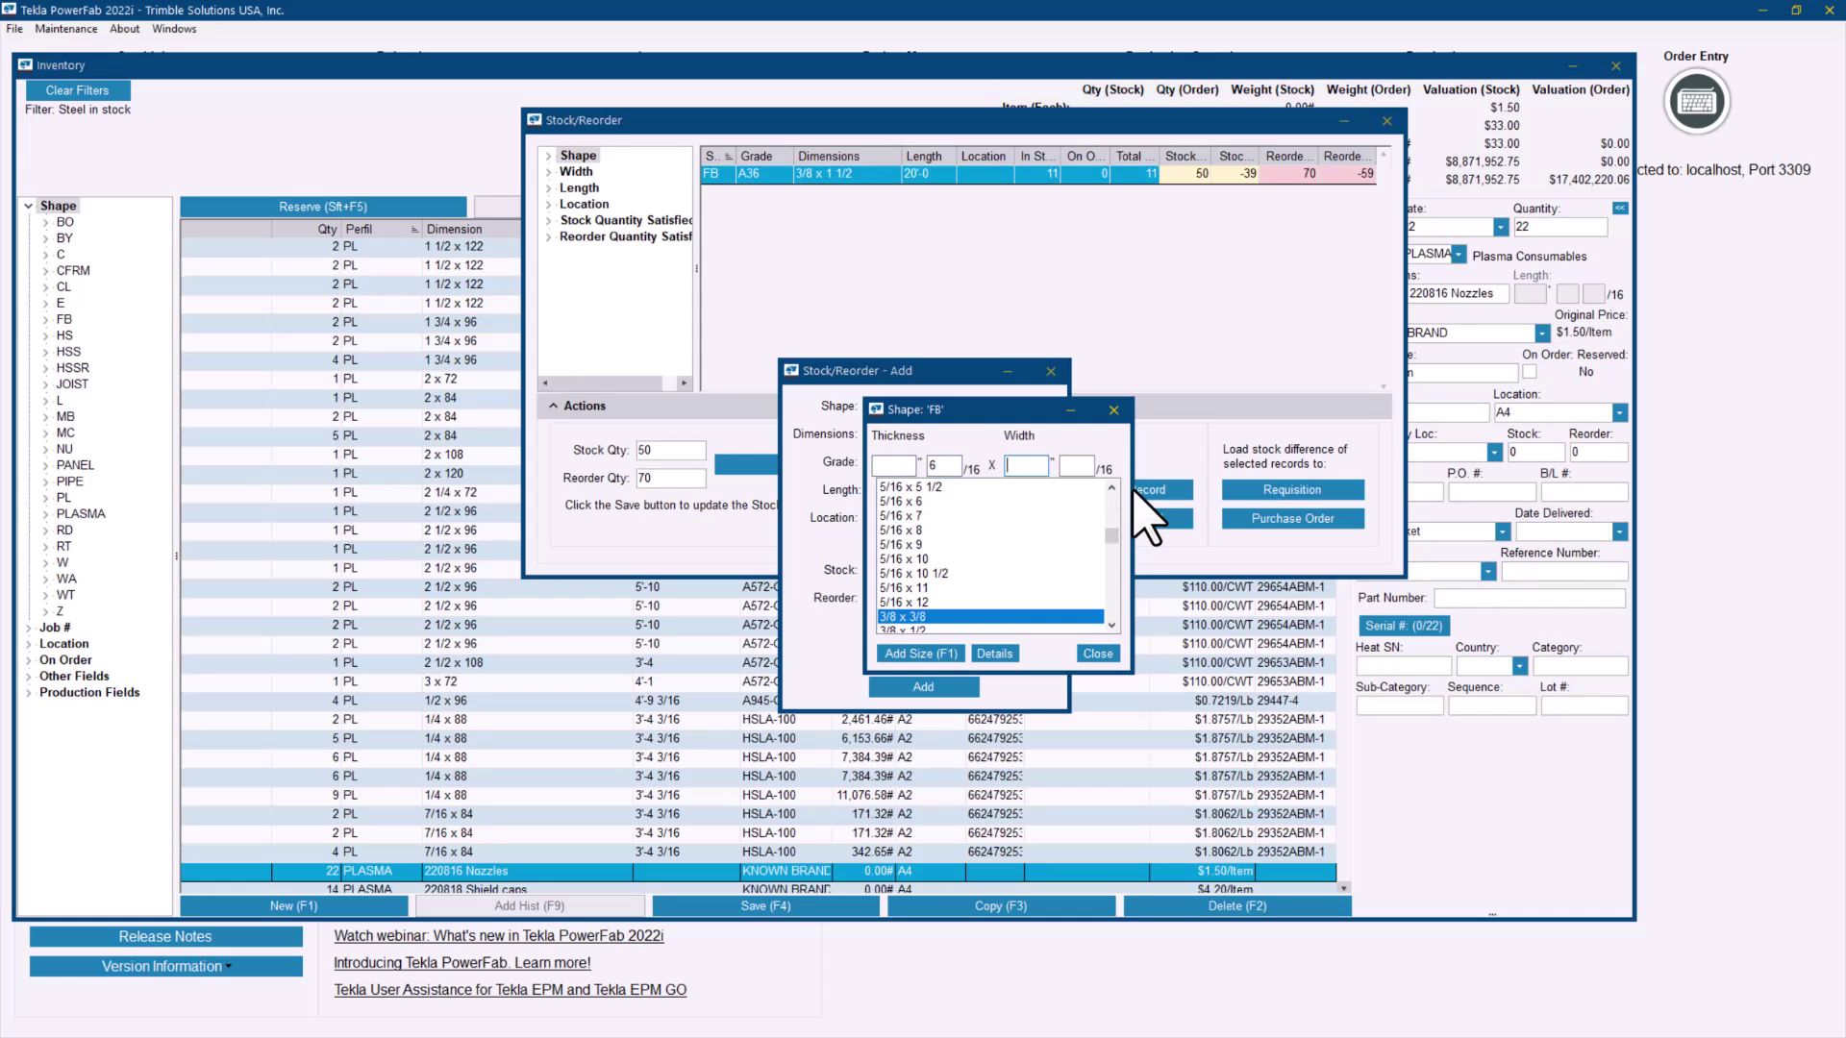
type("3")
key("Return")
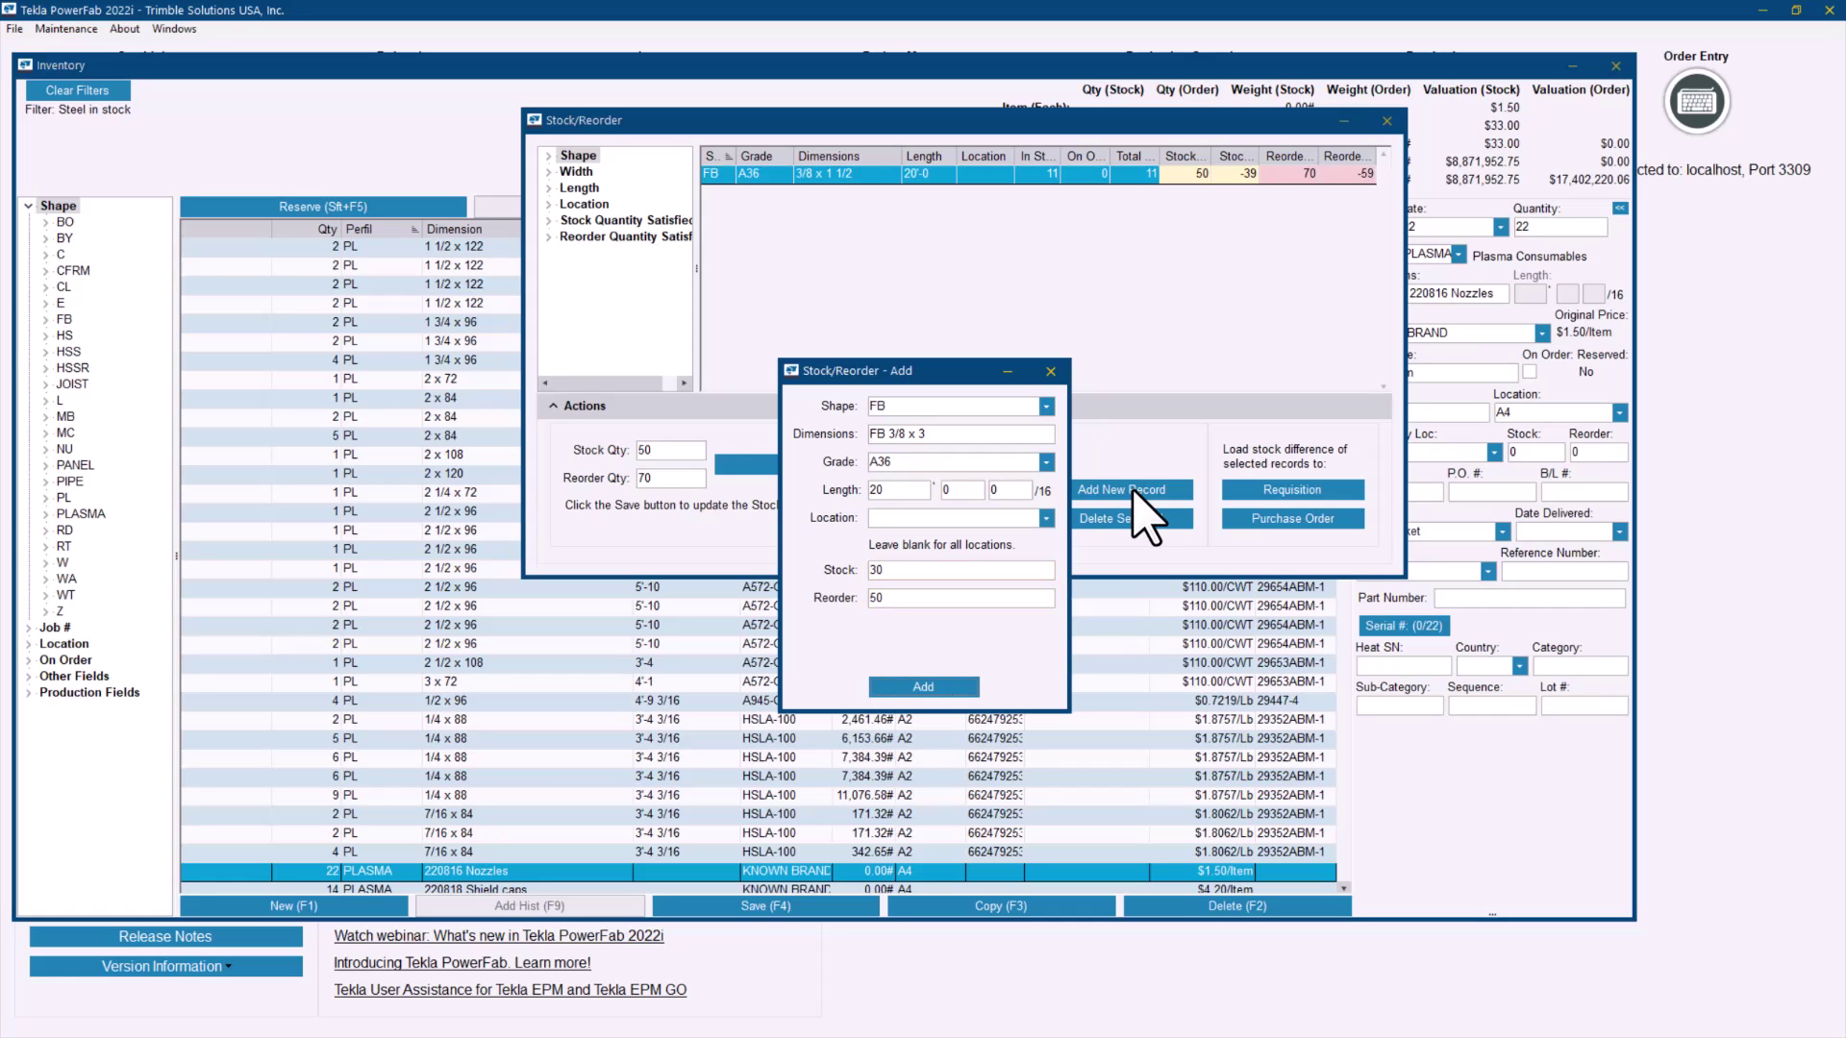
left_click(952, 686)
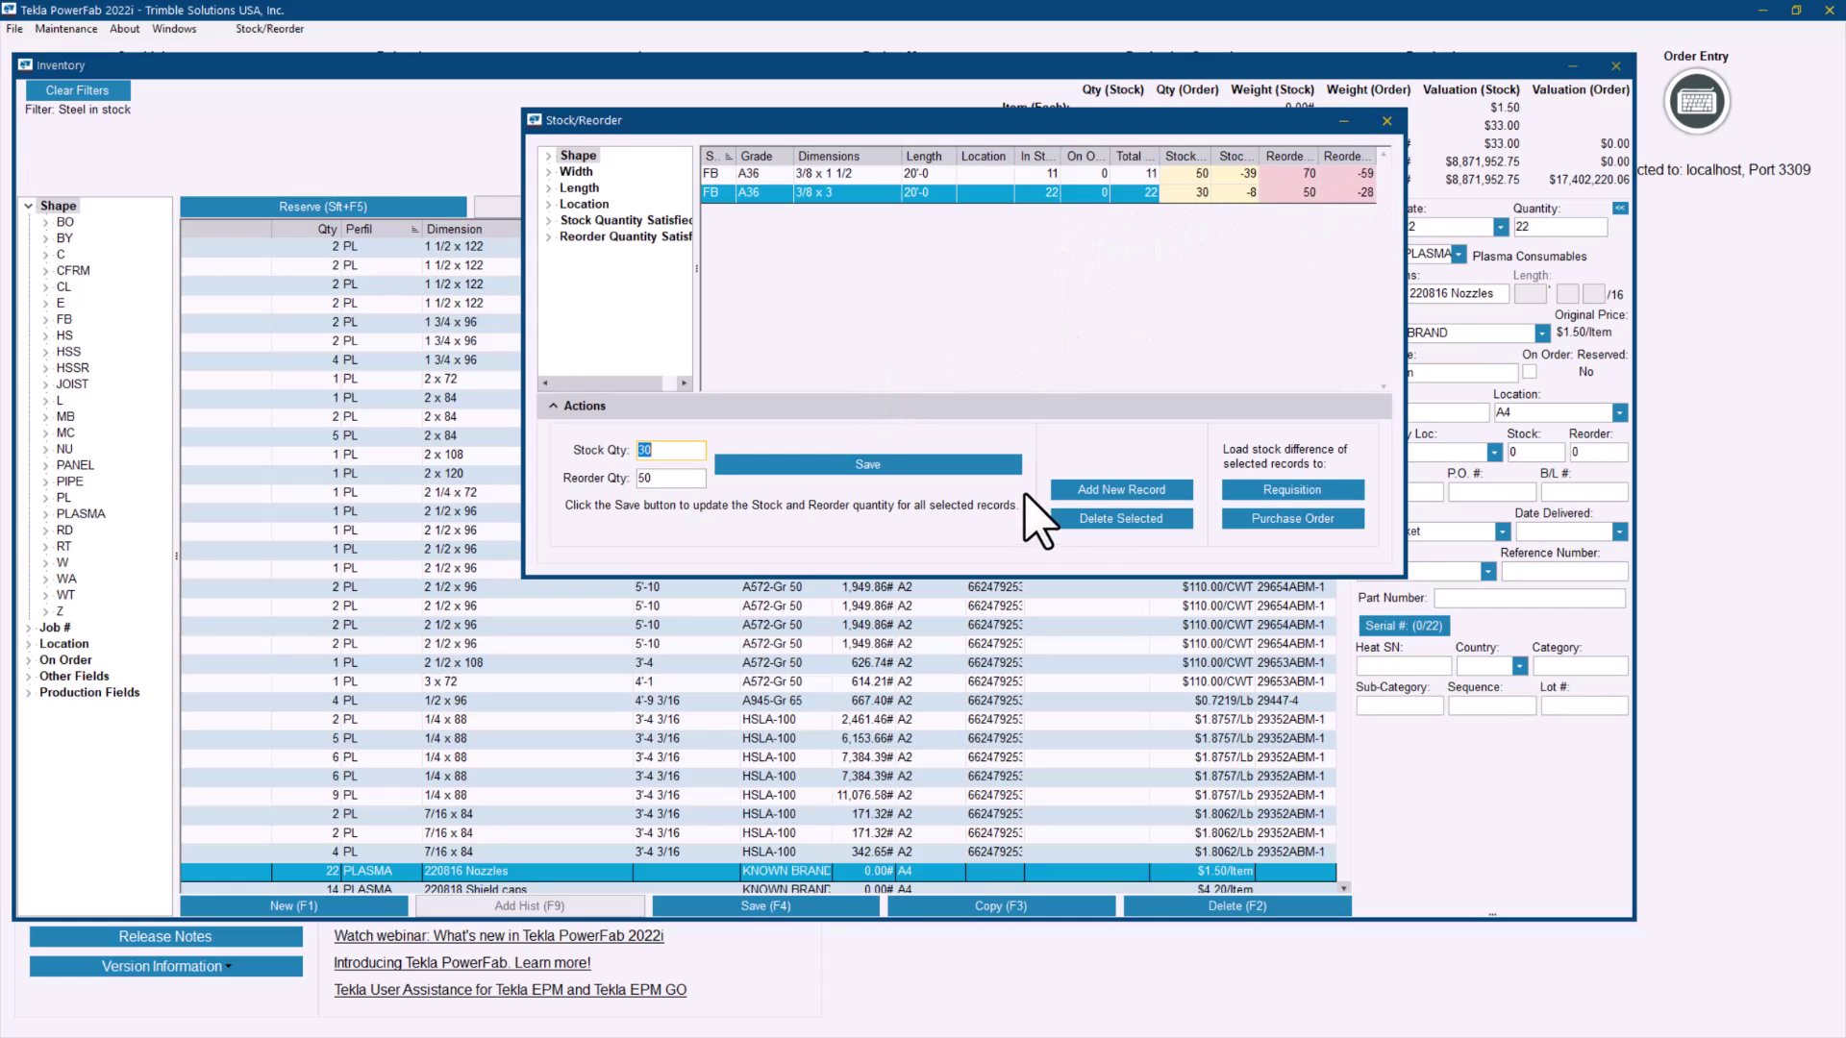
Add a PLASMA 220842 Electrodes record with stock 70 and reorder 120.
left_click(1117, 490)
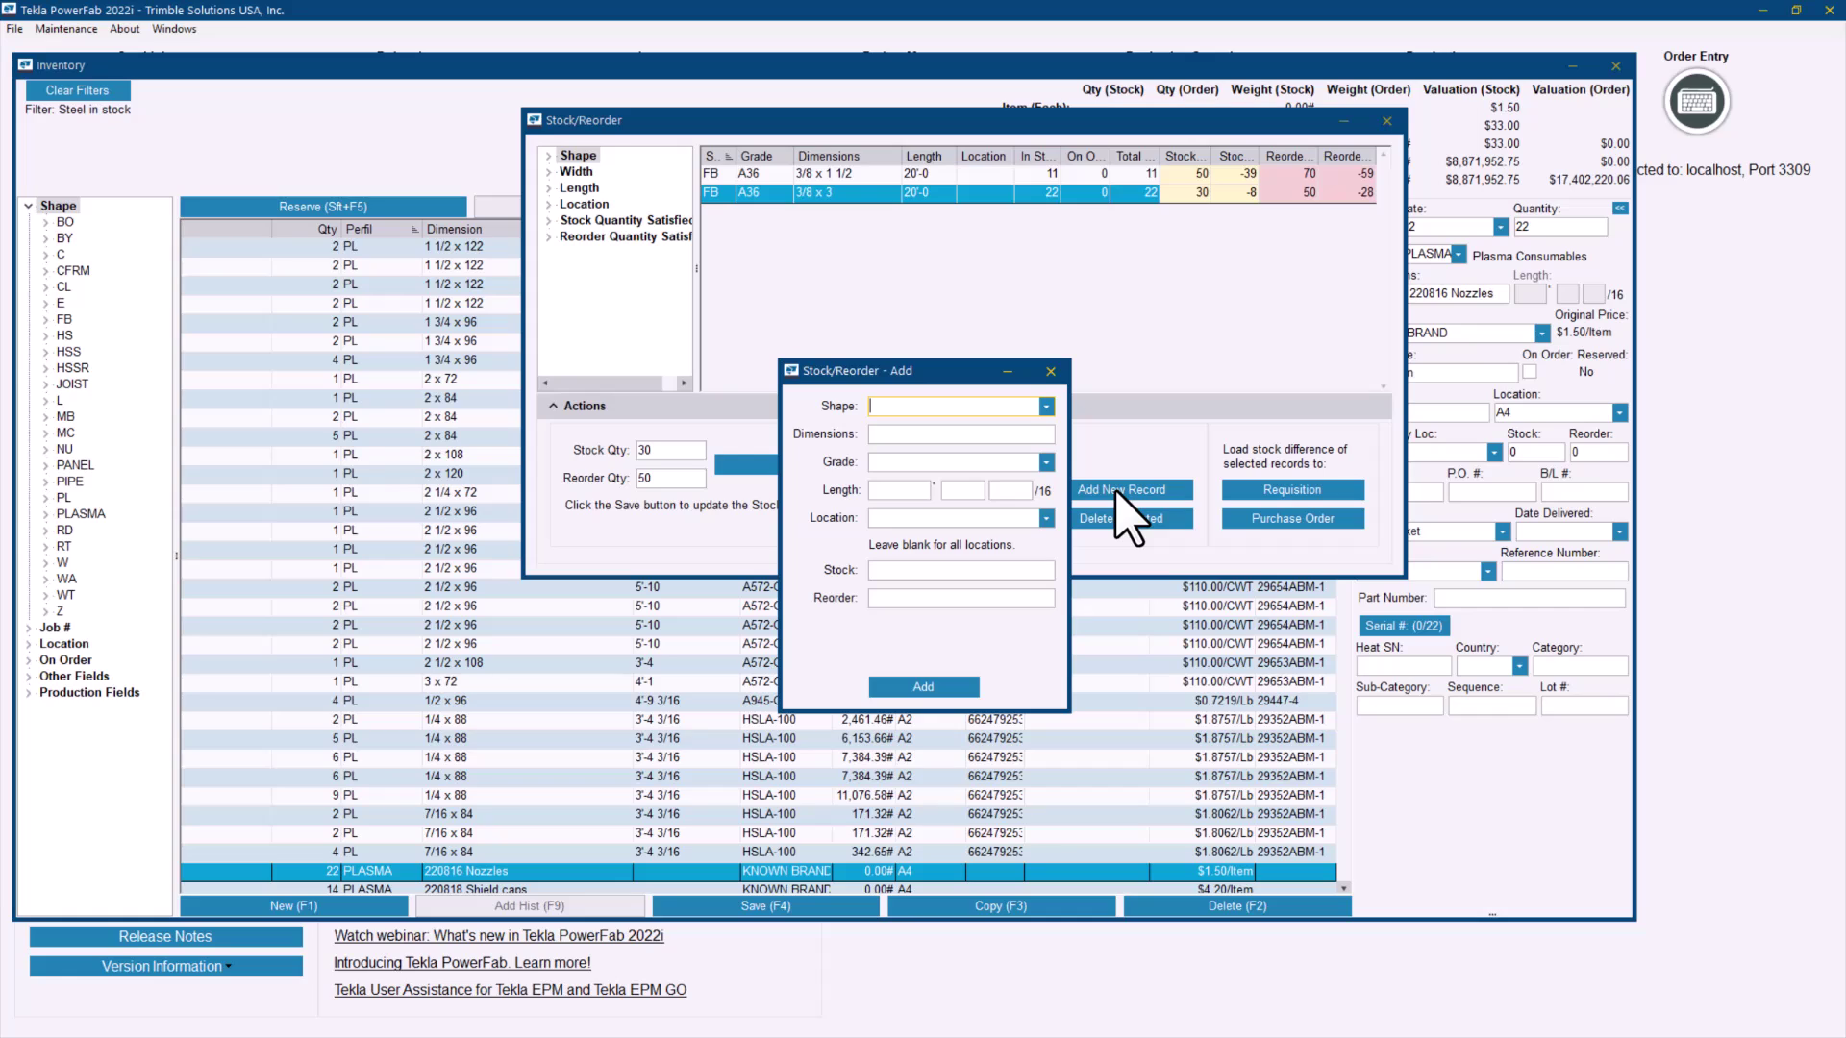
type("PLASMA")
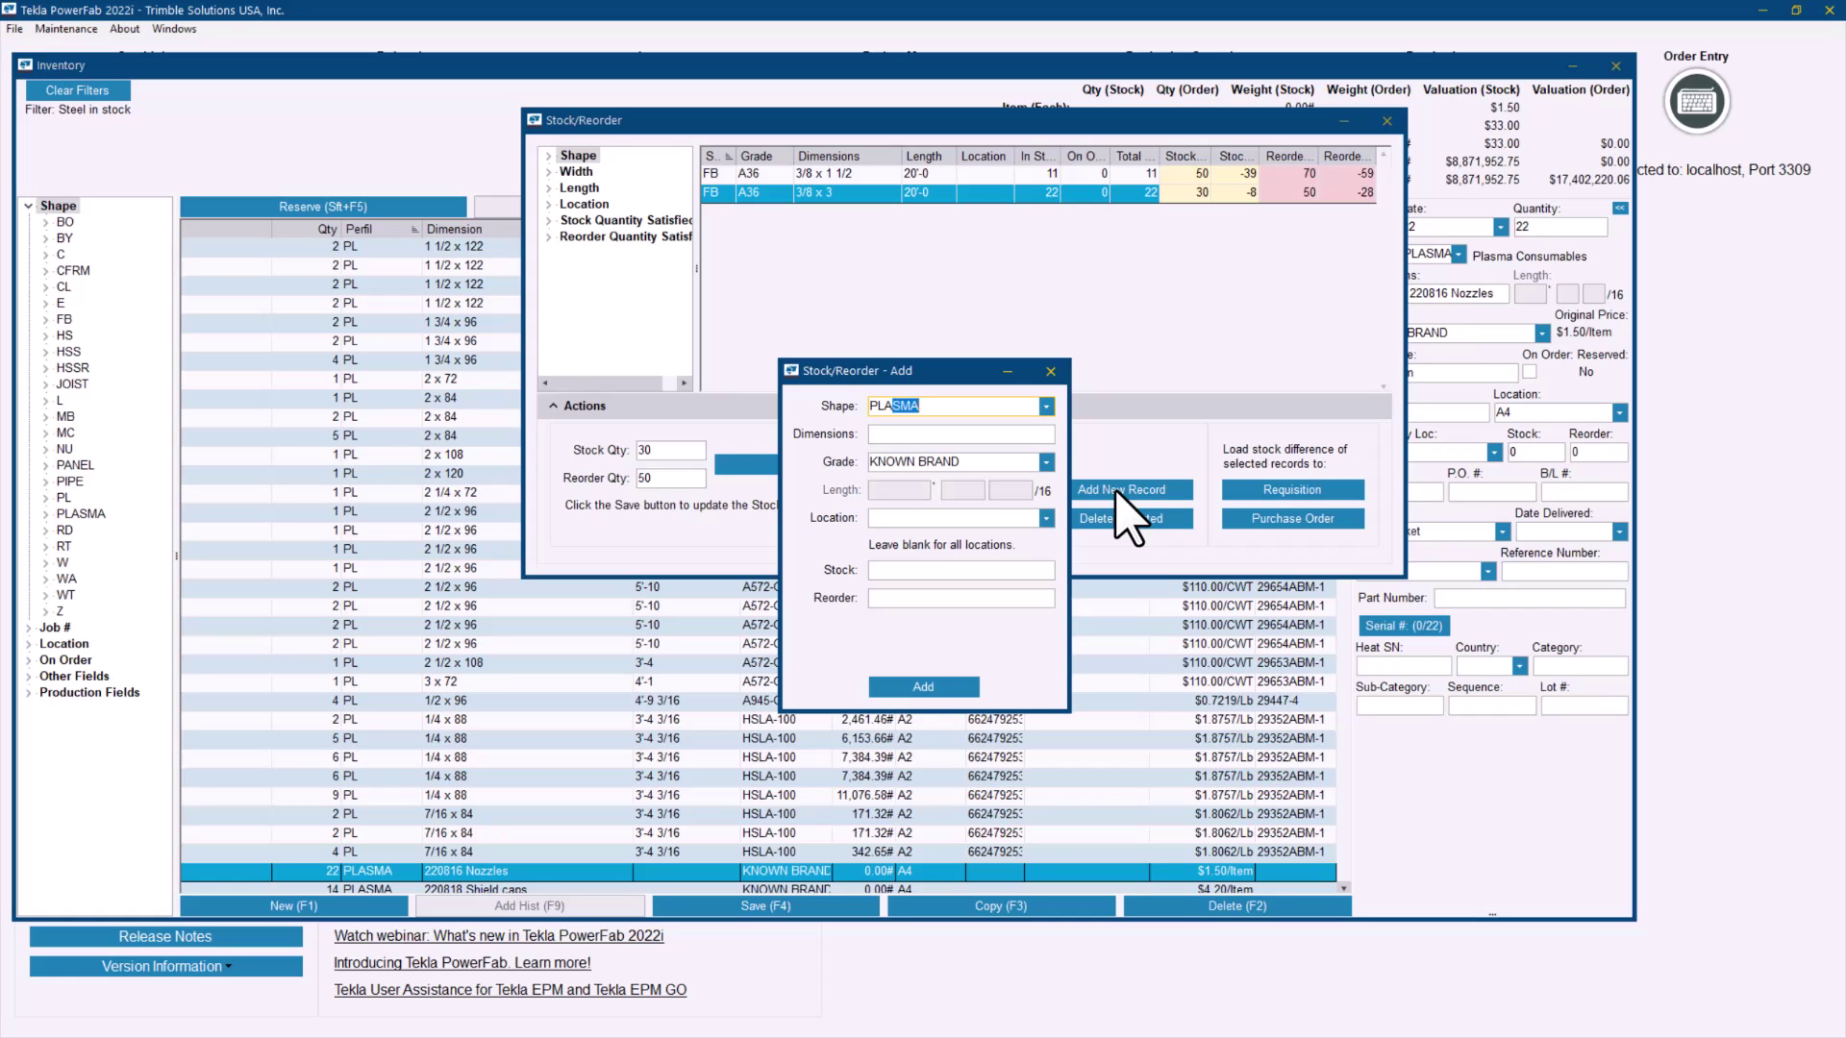
key("Tab")
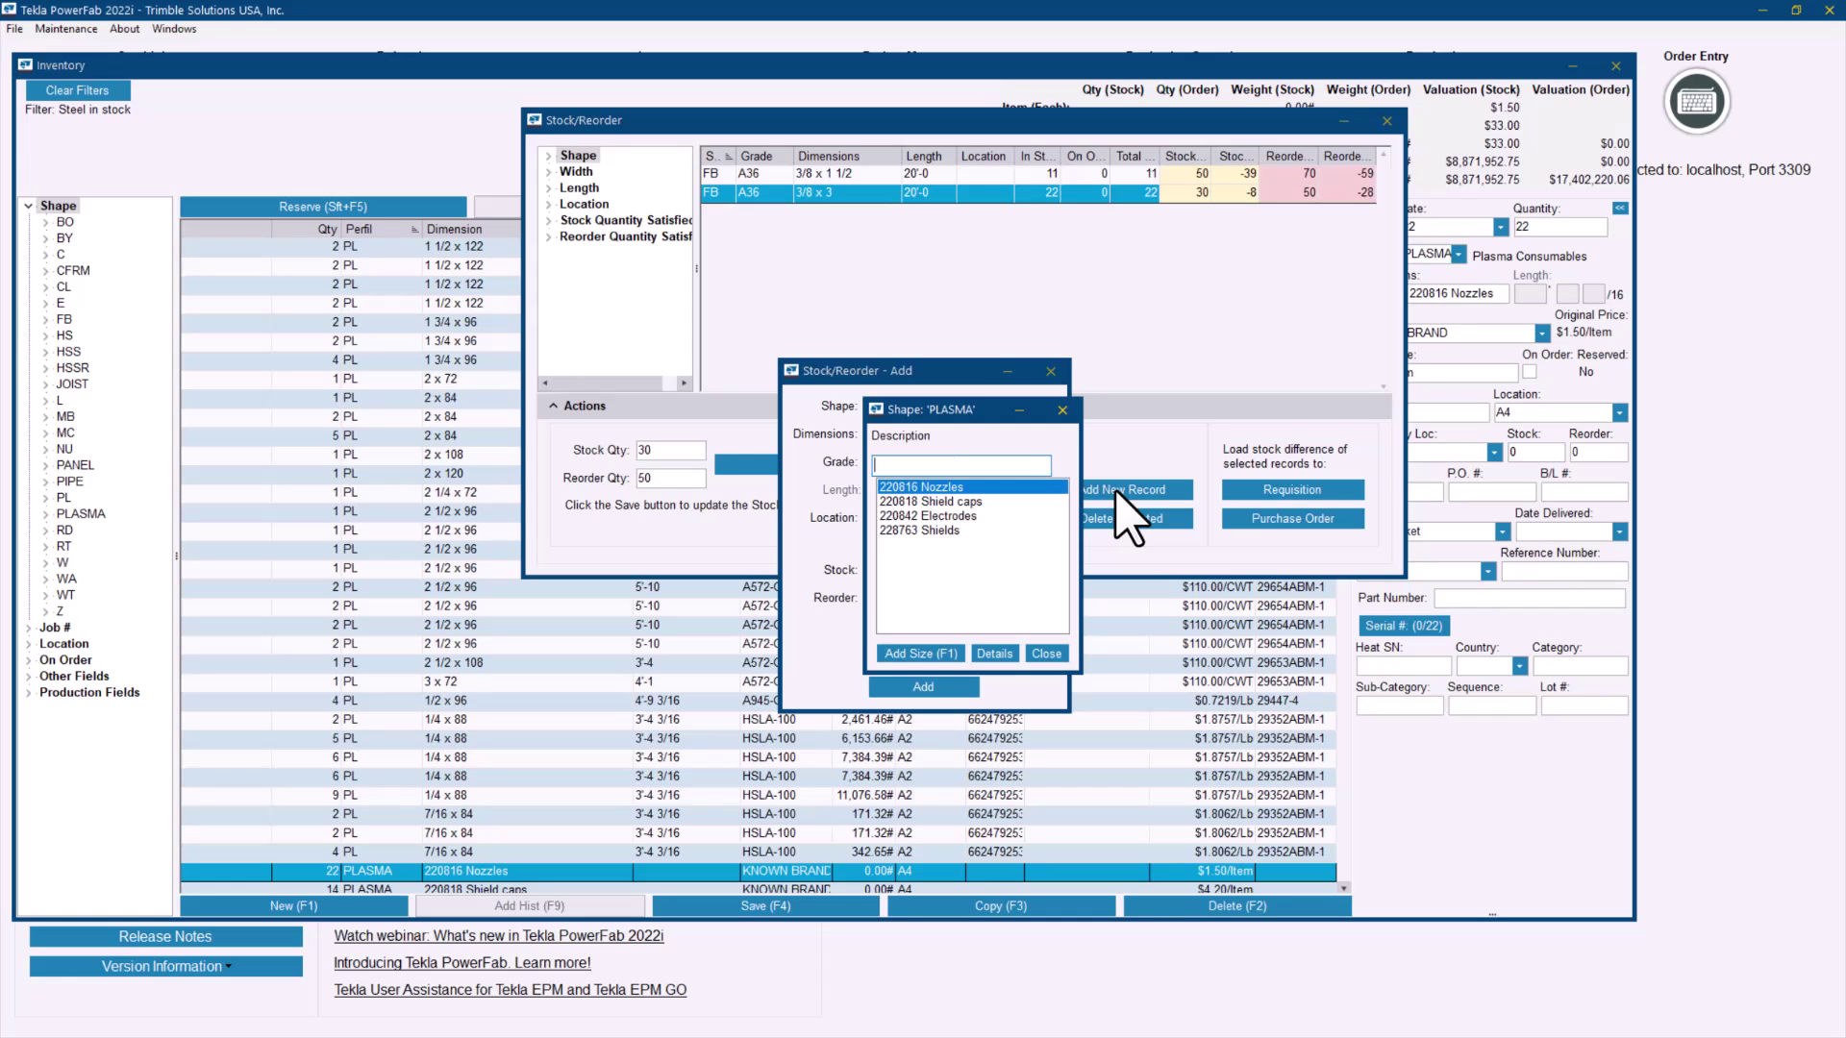
left_click(942, 516)
double_click(943, 516)
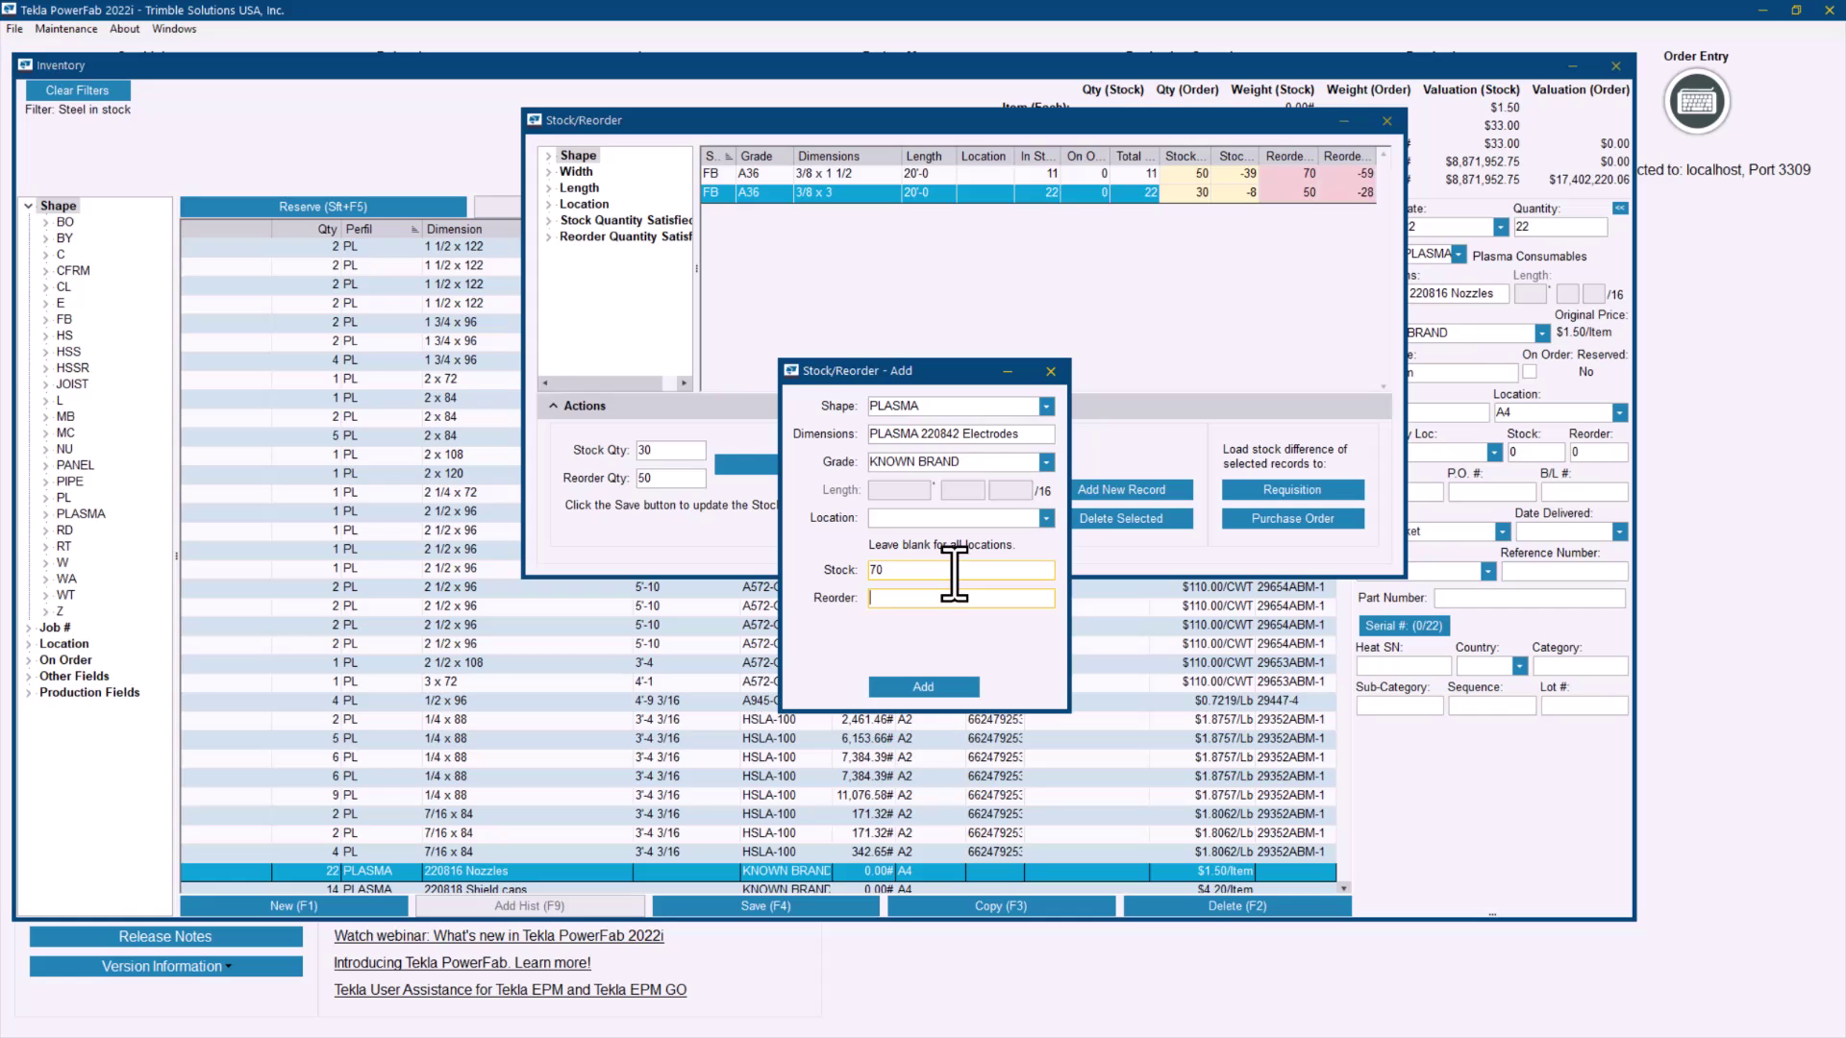
left_click(926, 687)
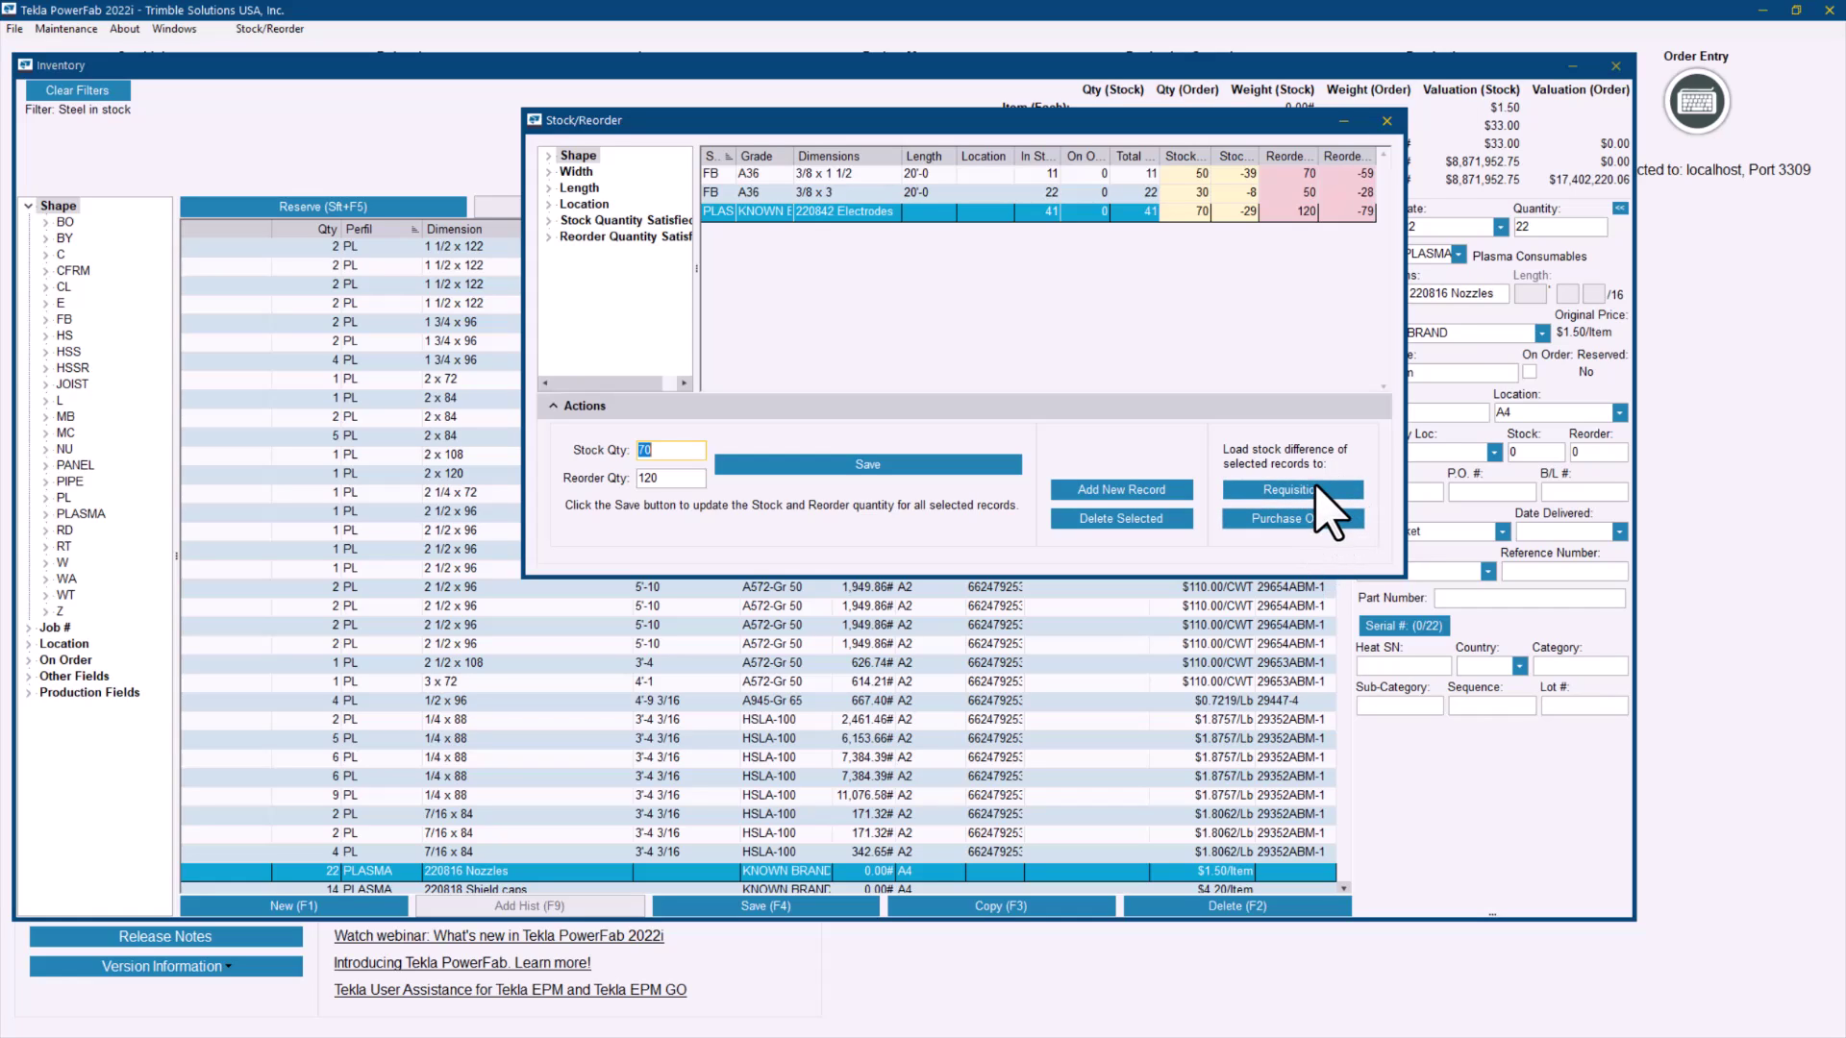
Select both FB records and load their stock shortfall into requisition PROD-0000001.
left_click(1003, 177)
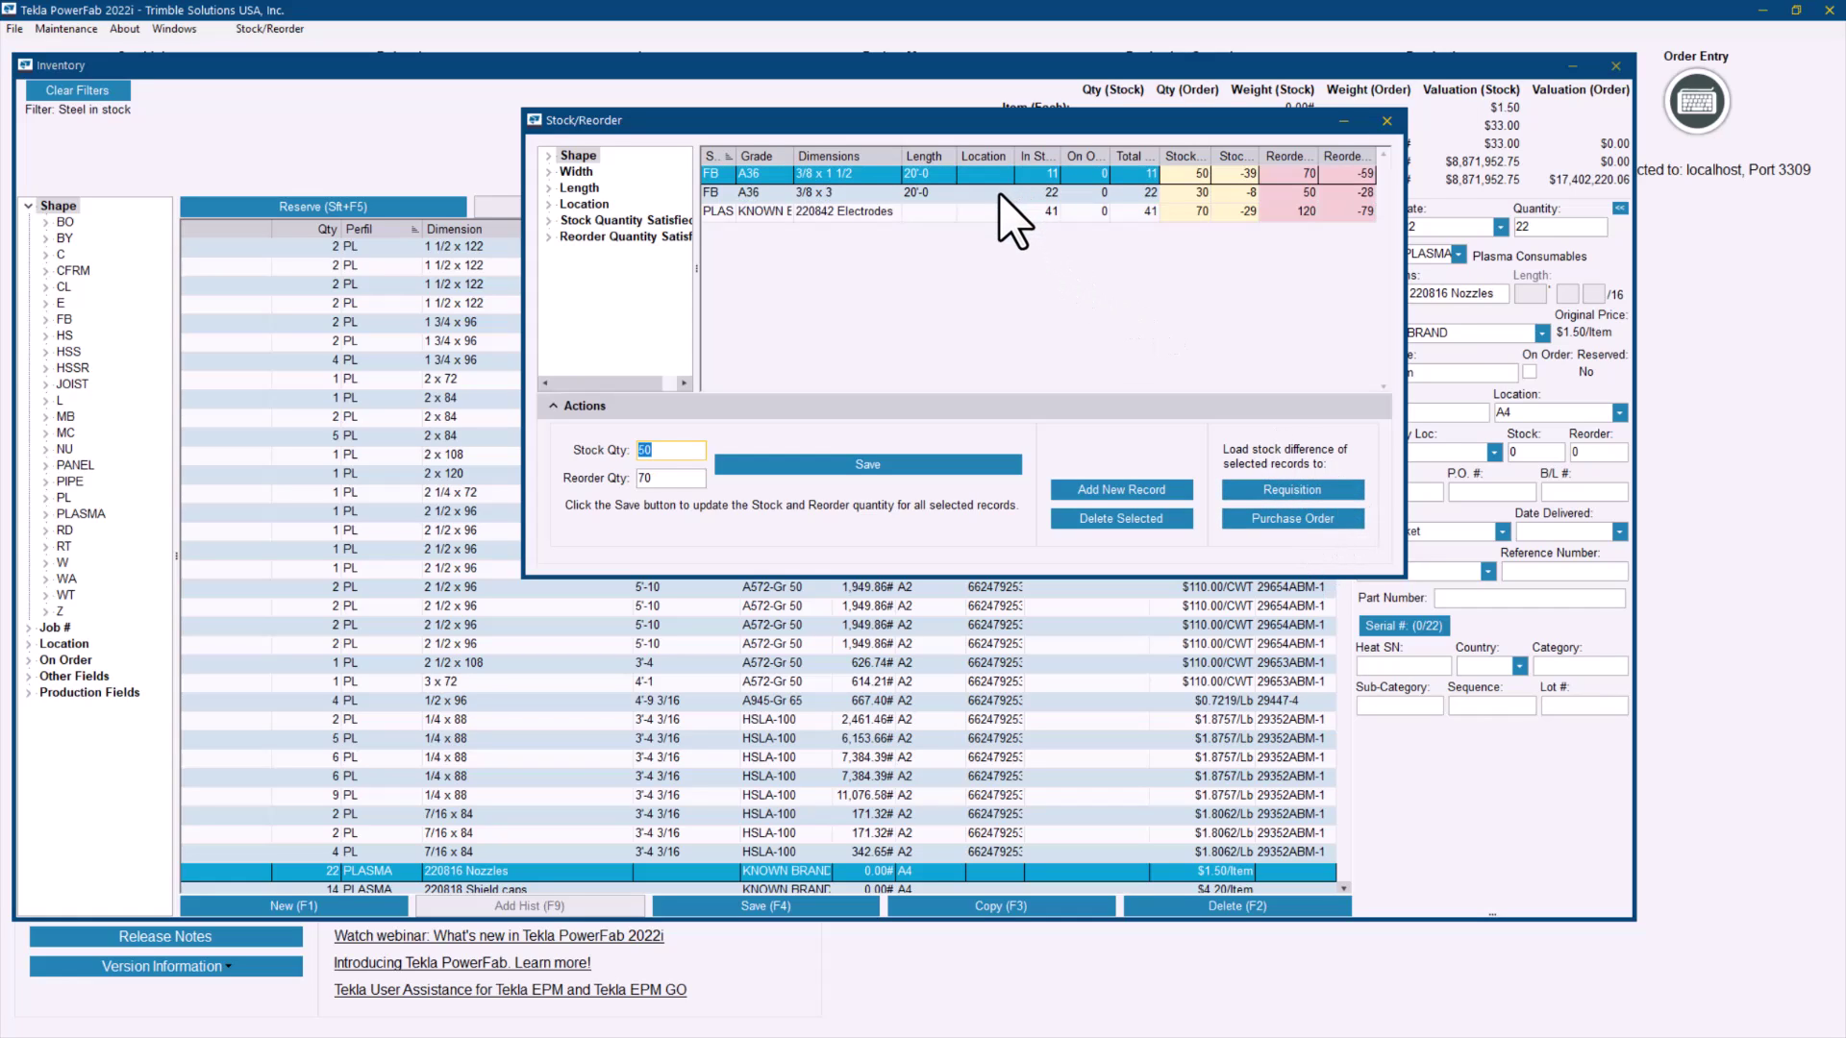
left_click(999, 193, "ctrl")
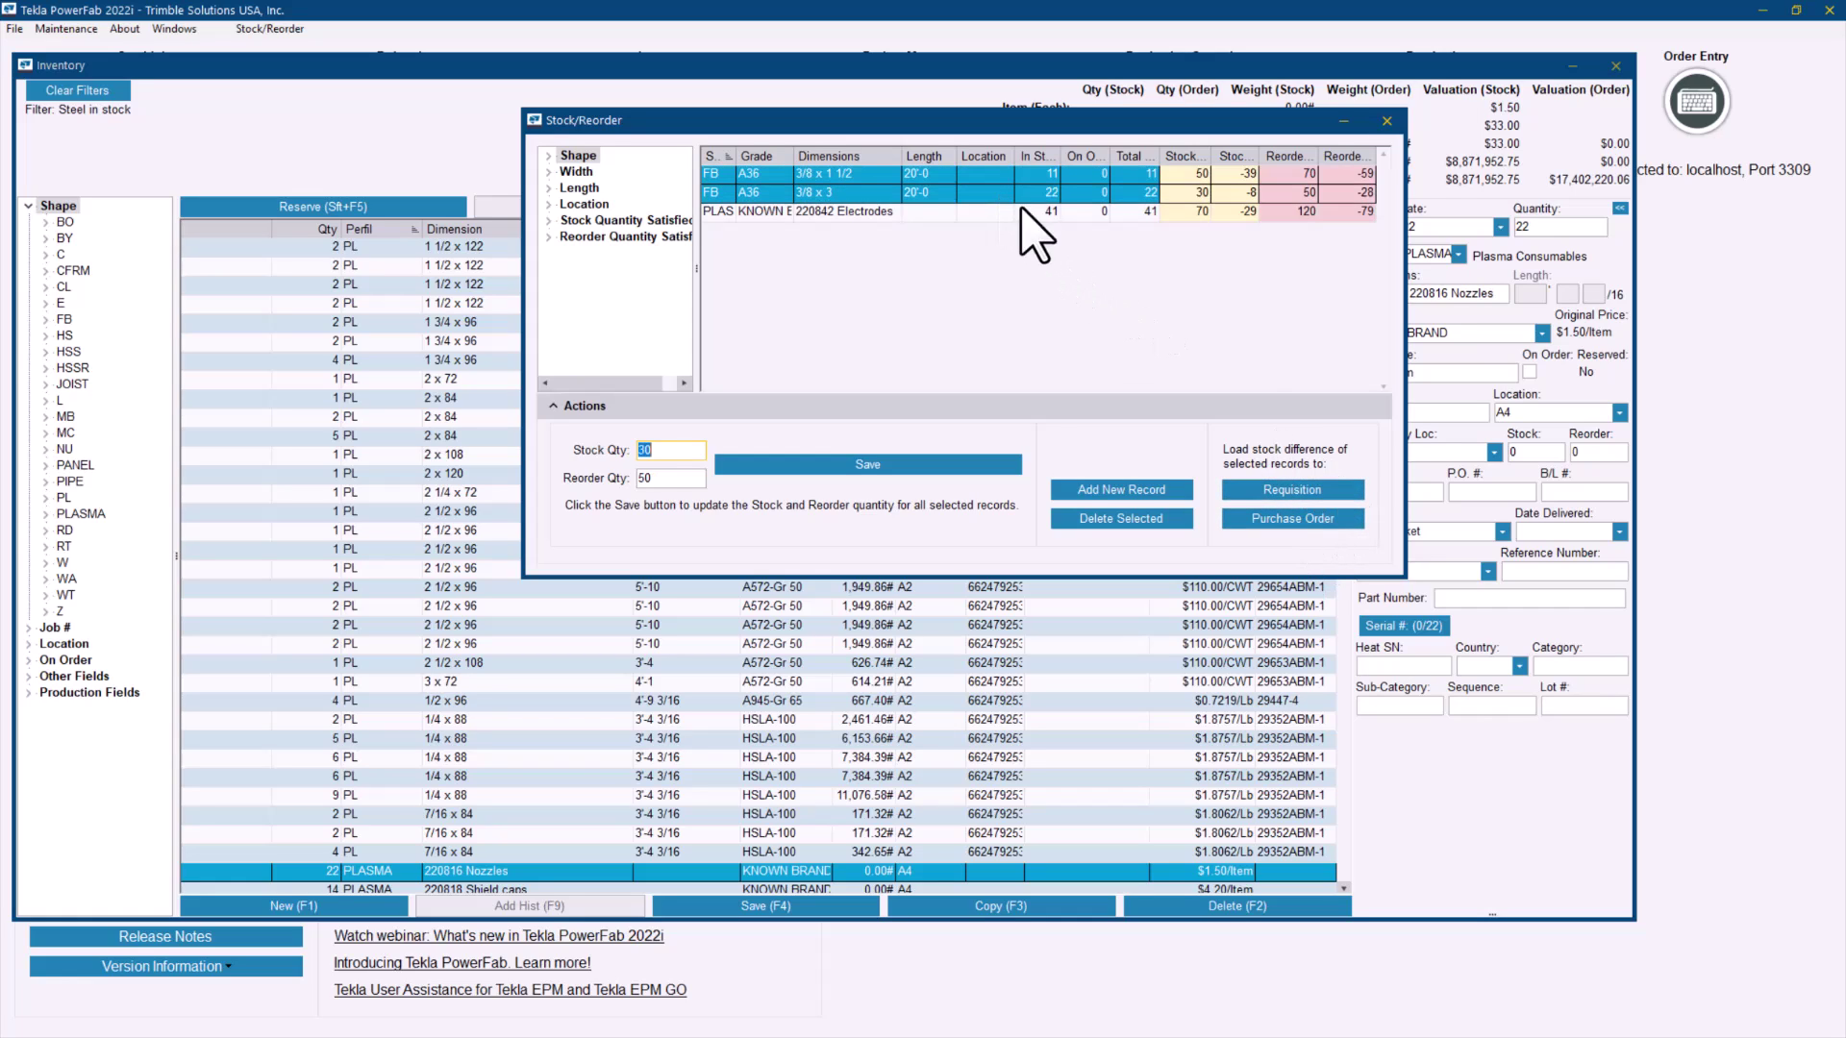
left_click(1305, 493)
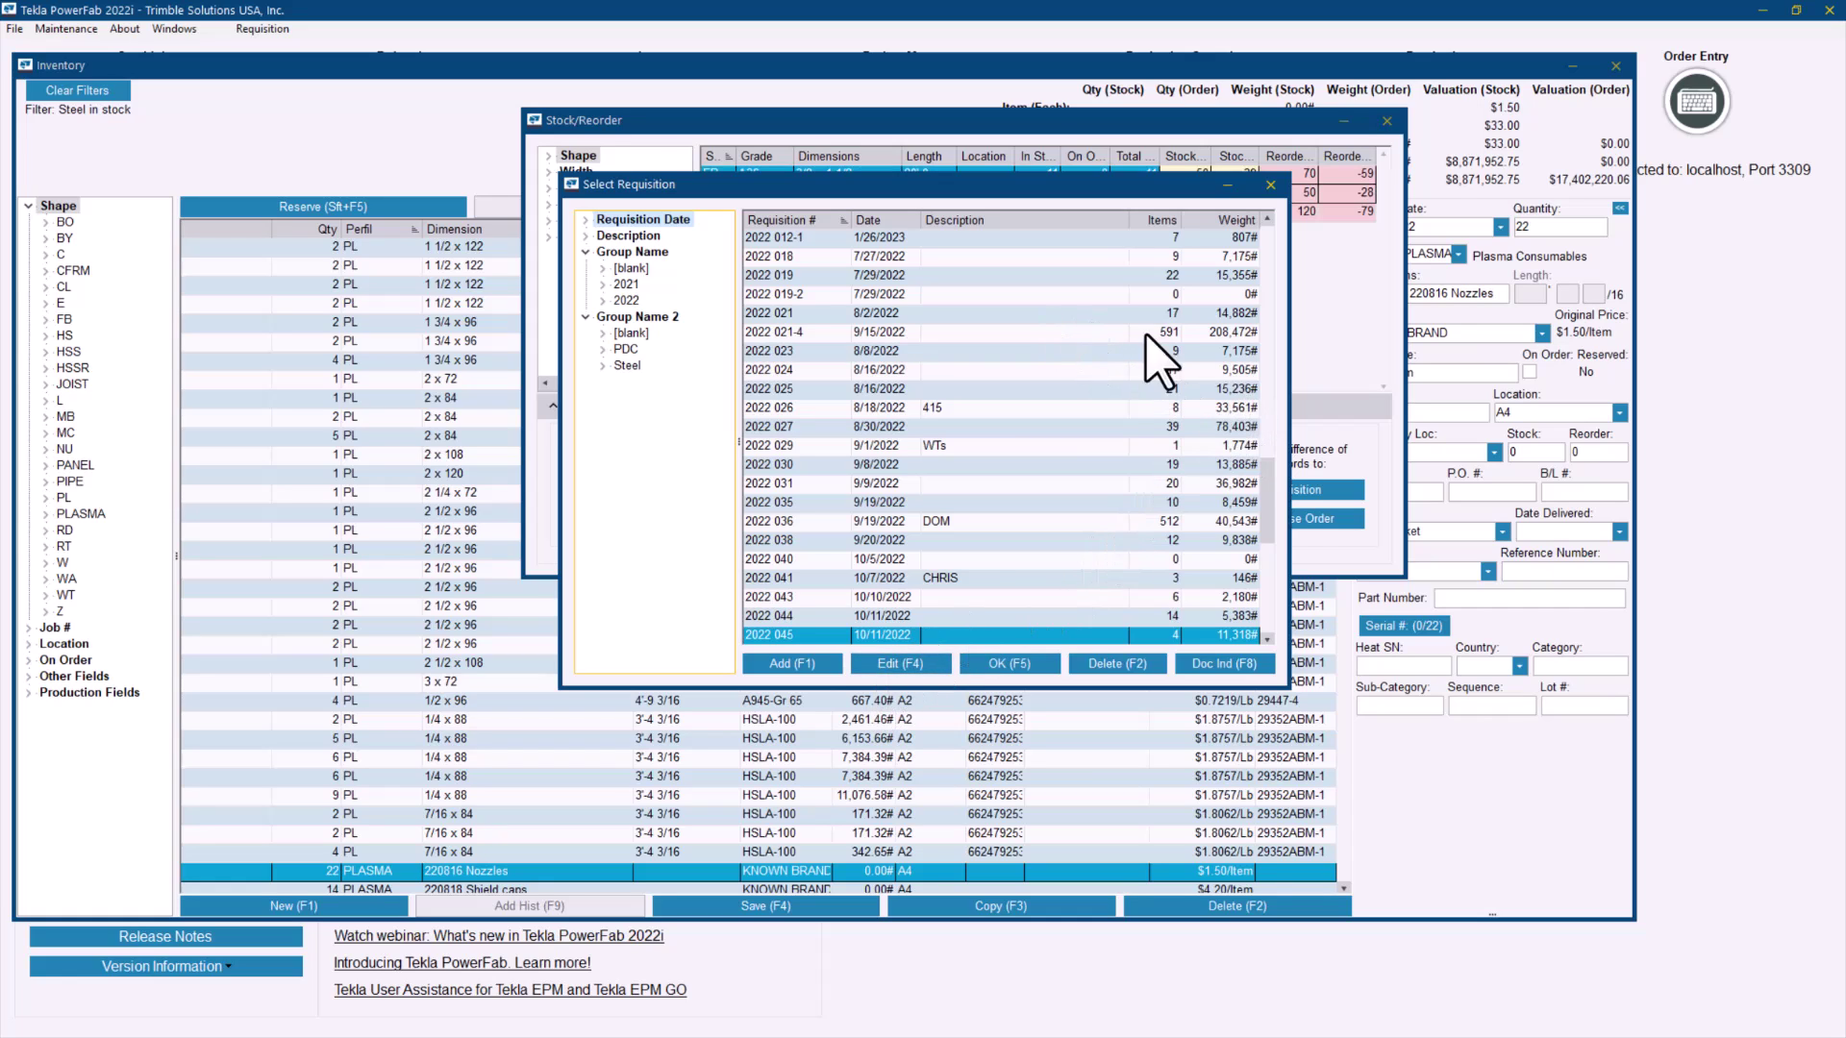
left_click_drag(1267, 524, 1270, 607)
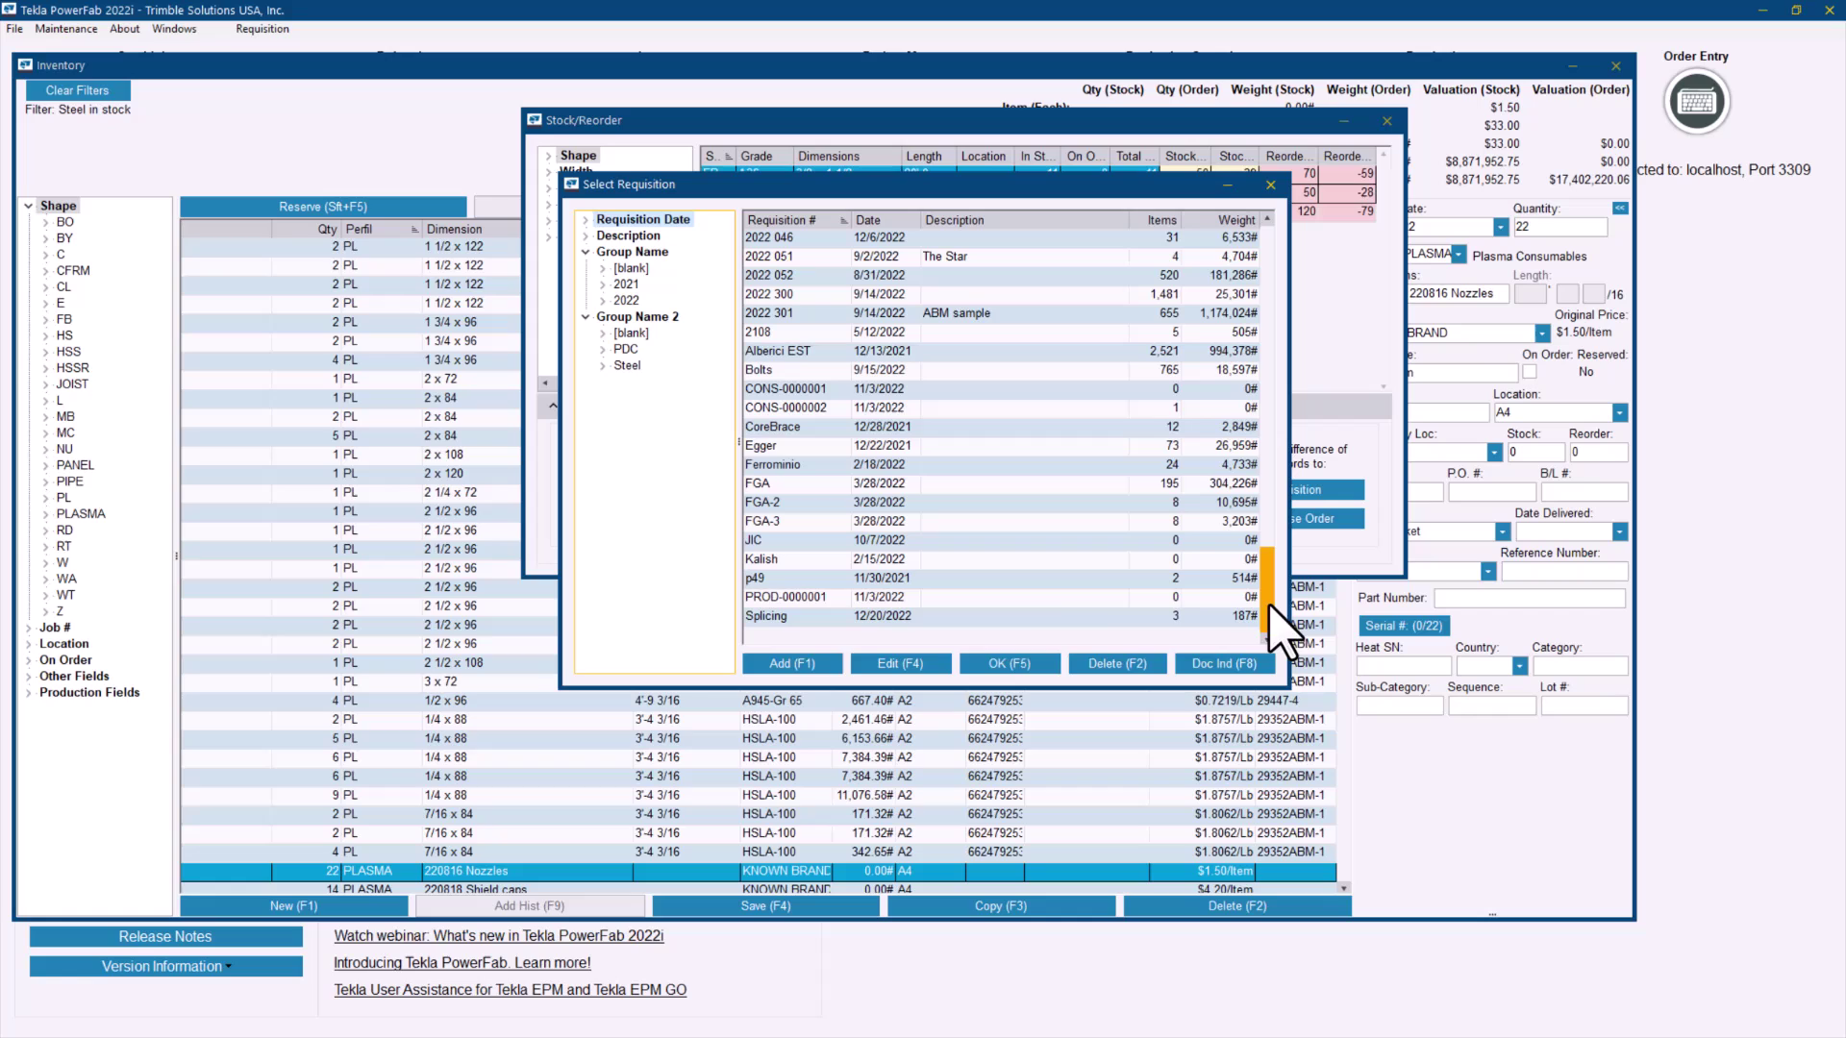
left_click(925, 598)
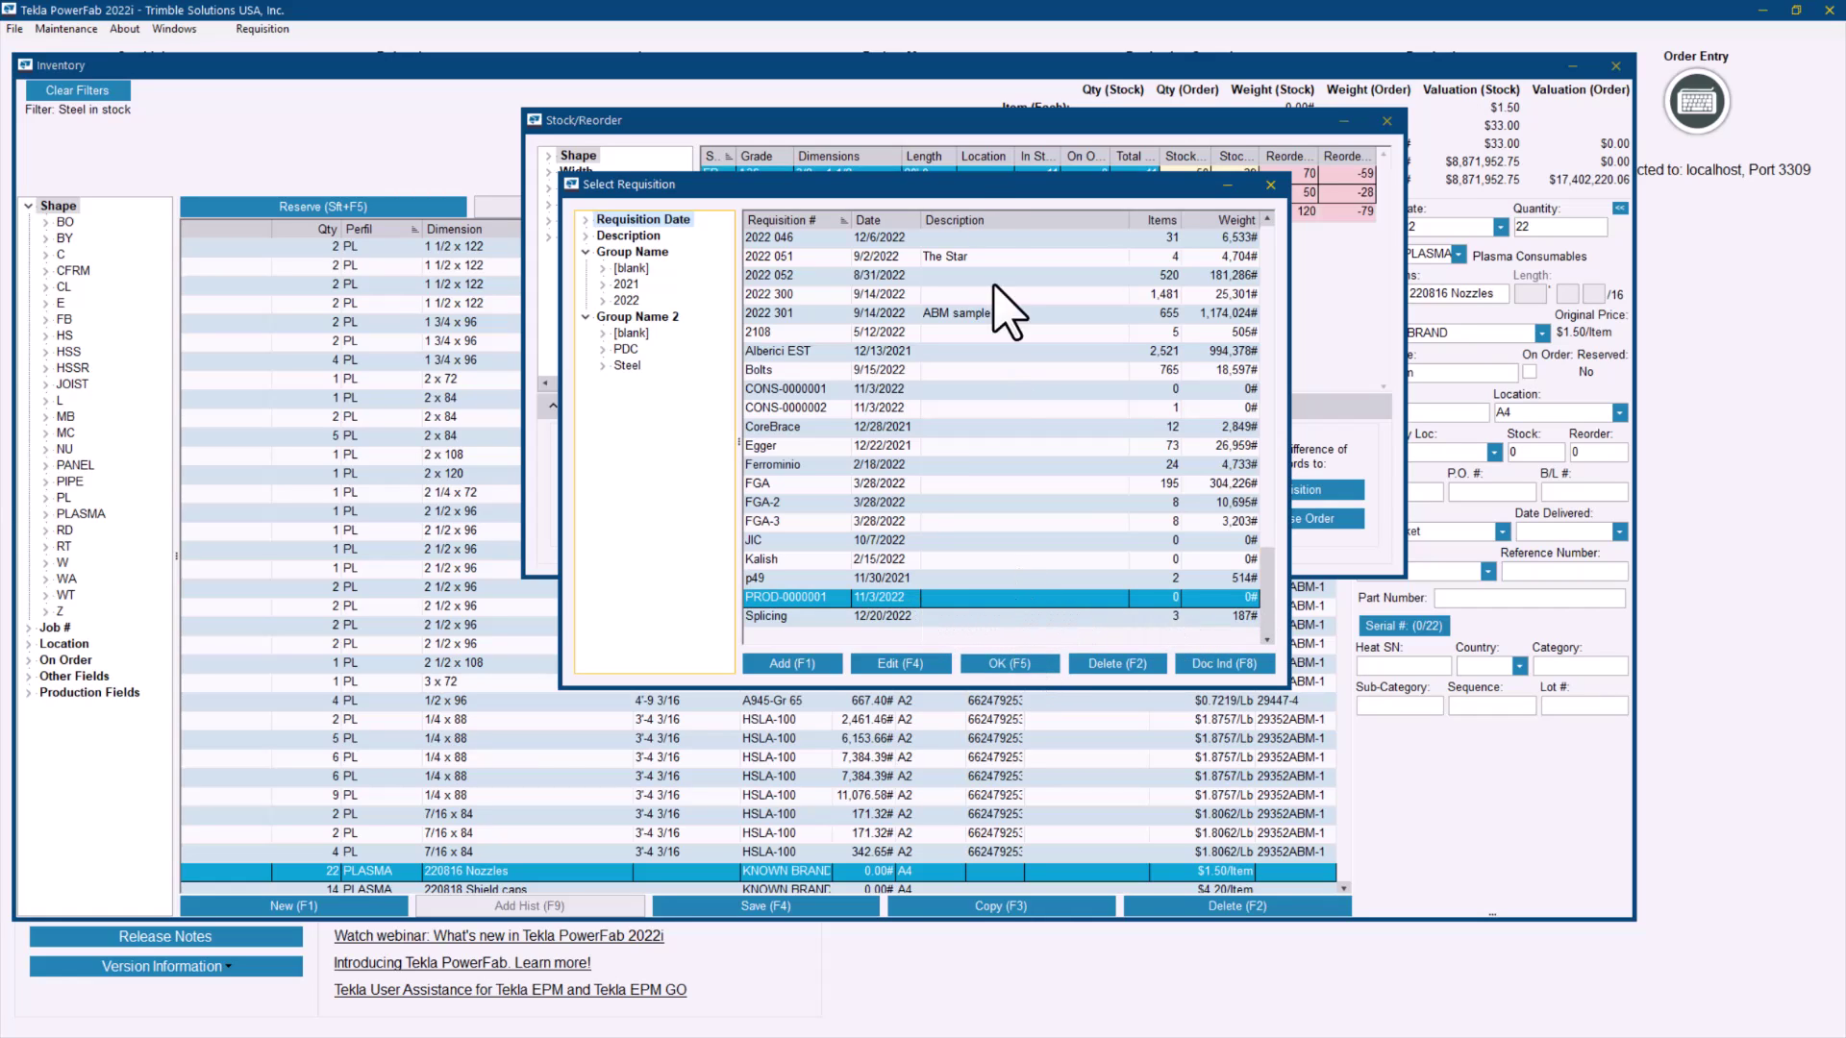
left_click_drag(985, 185, 1000, 293)
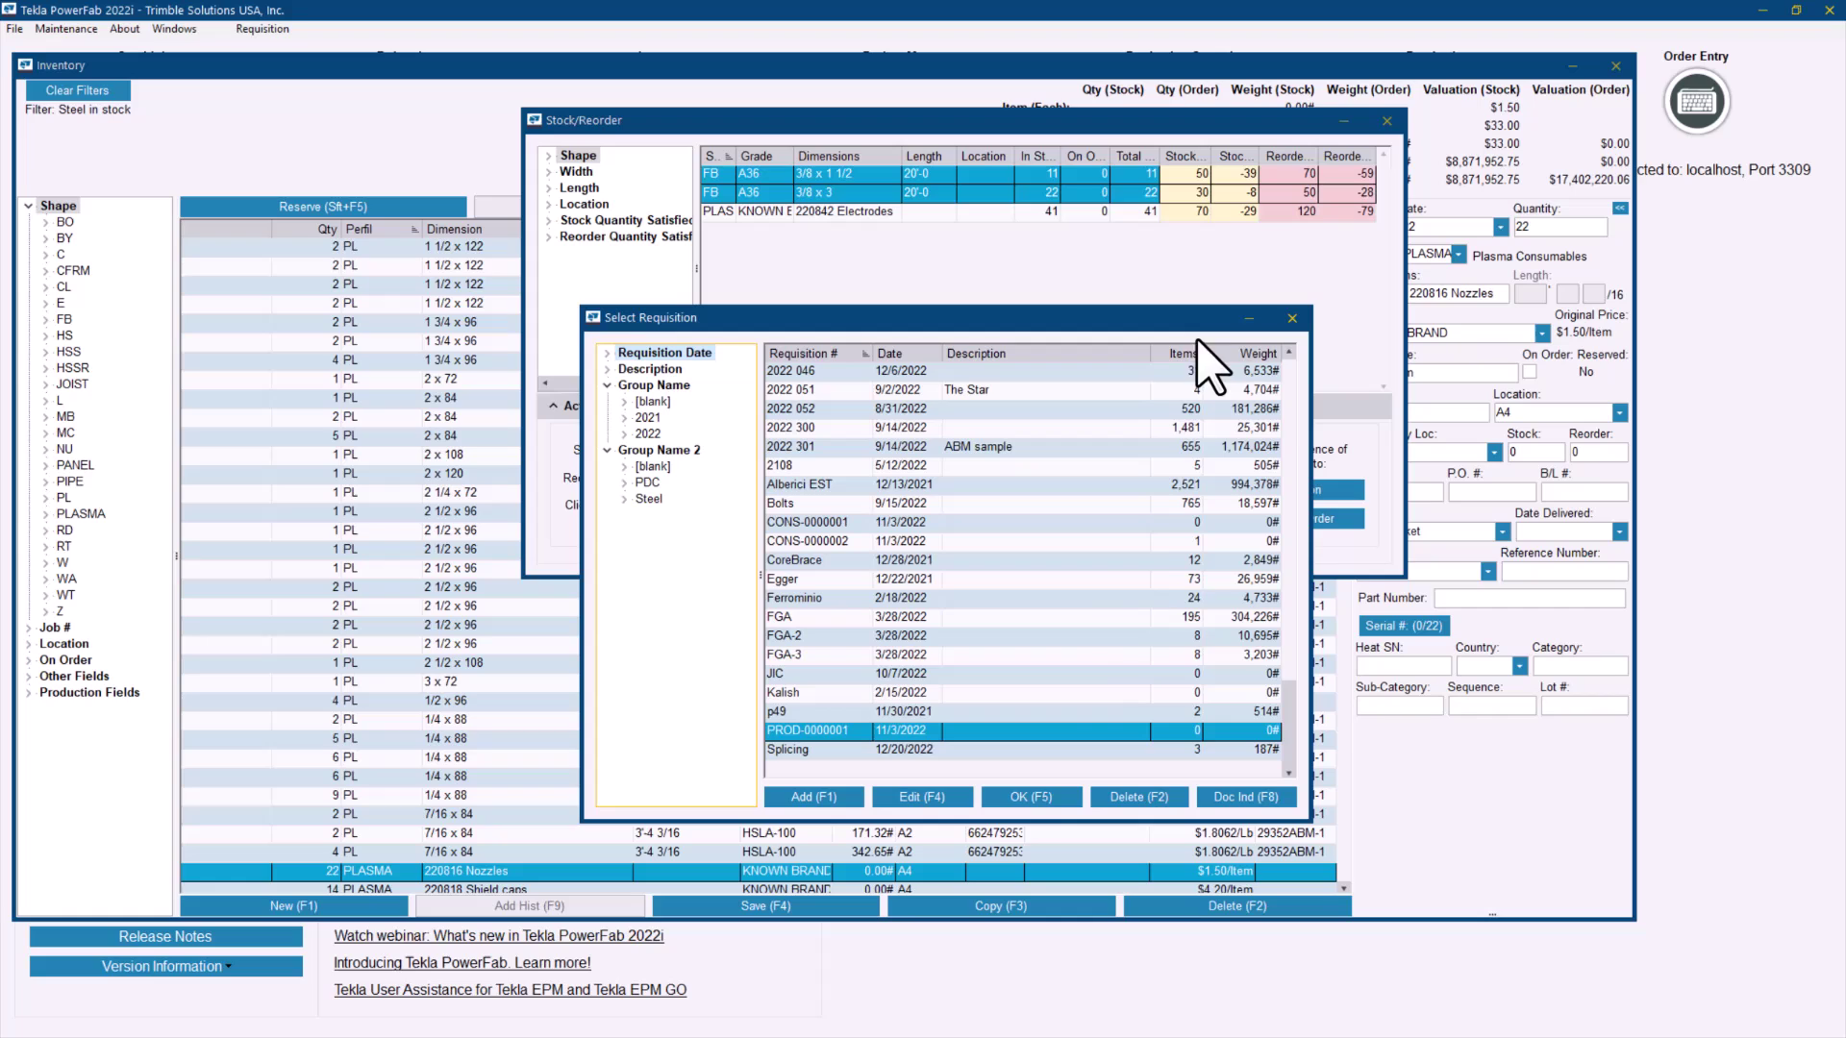
left_click(1034, 797)
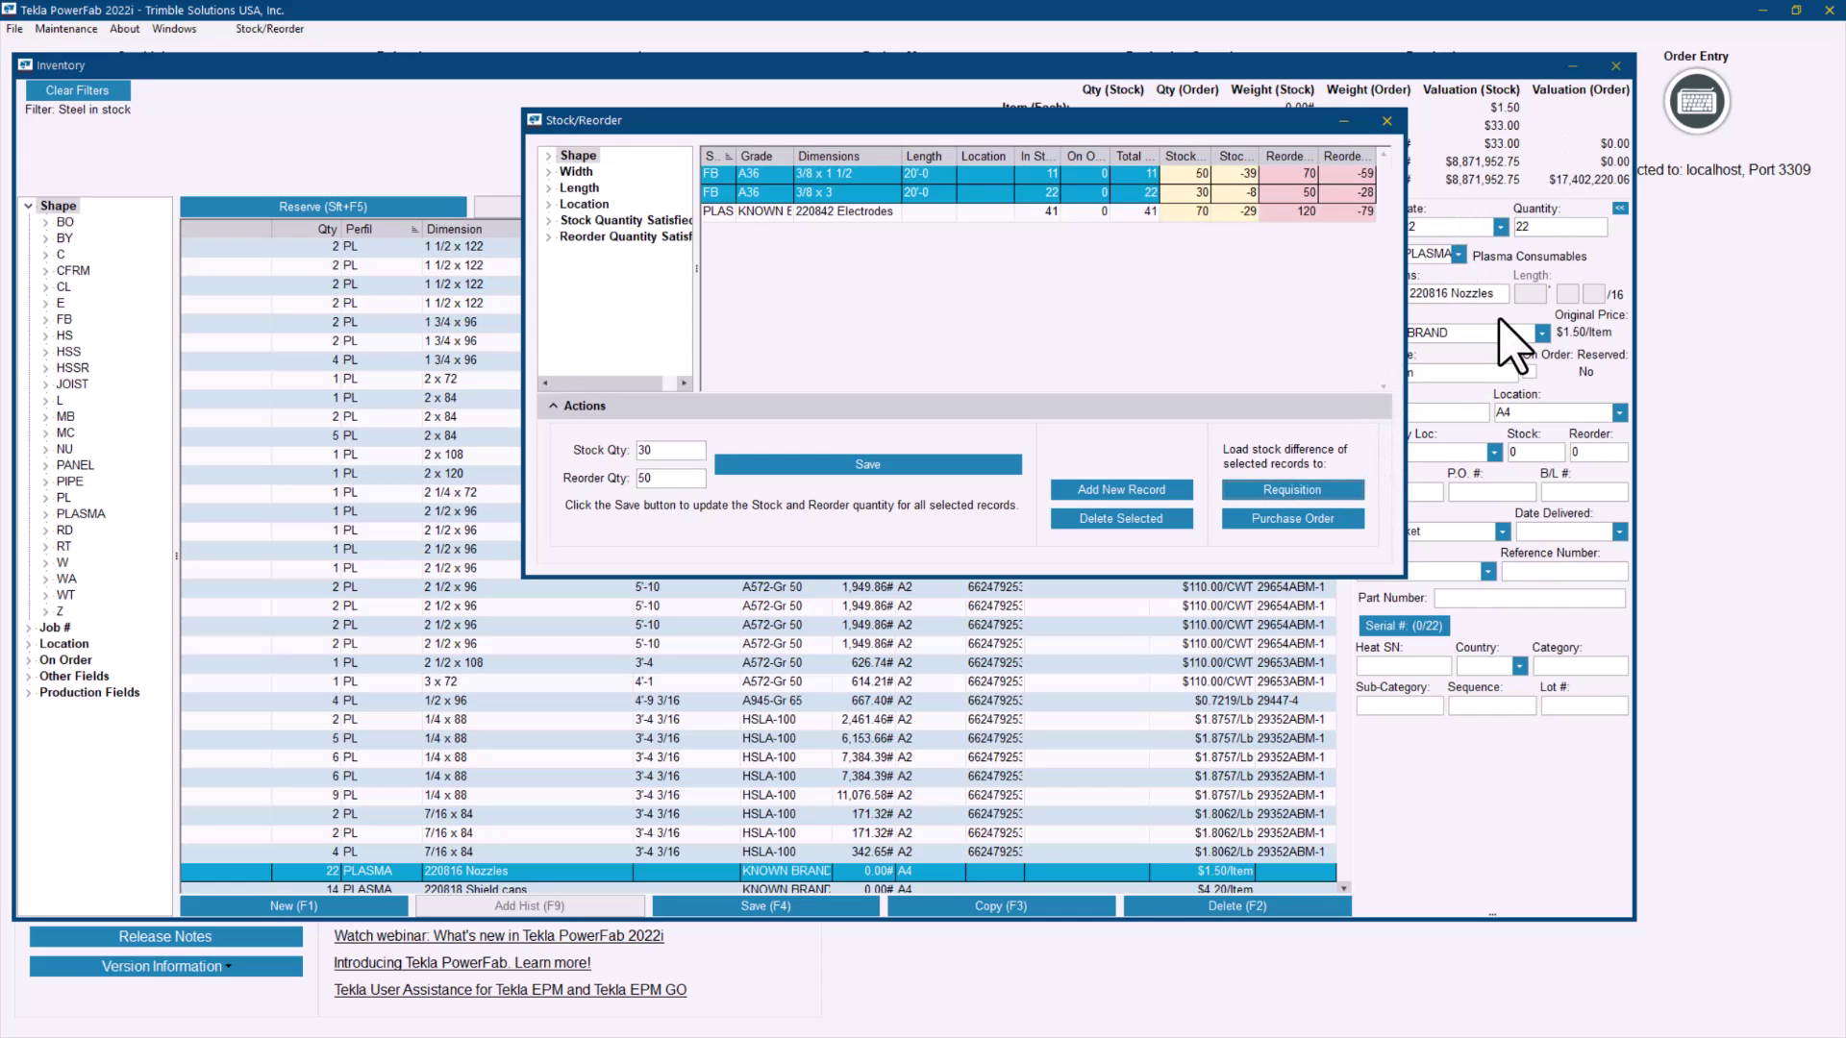
Open requisition PROD-0000001 from the Purchasing Requisitions list.
left_click(1499, 91)
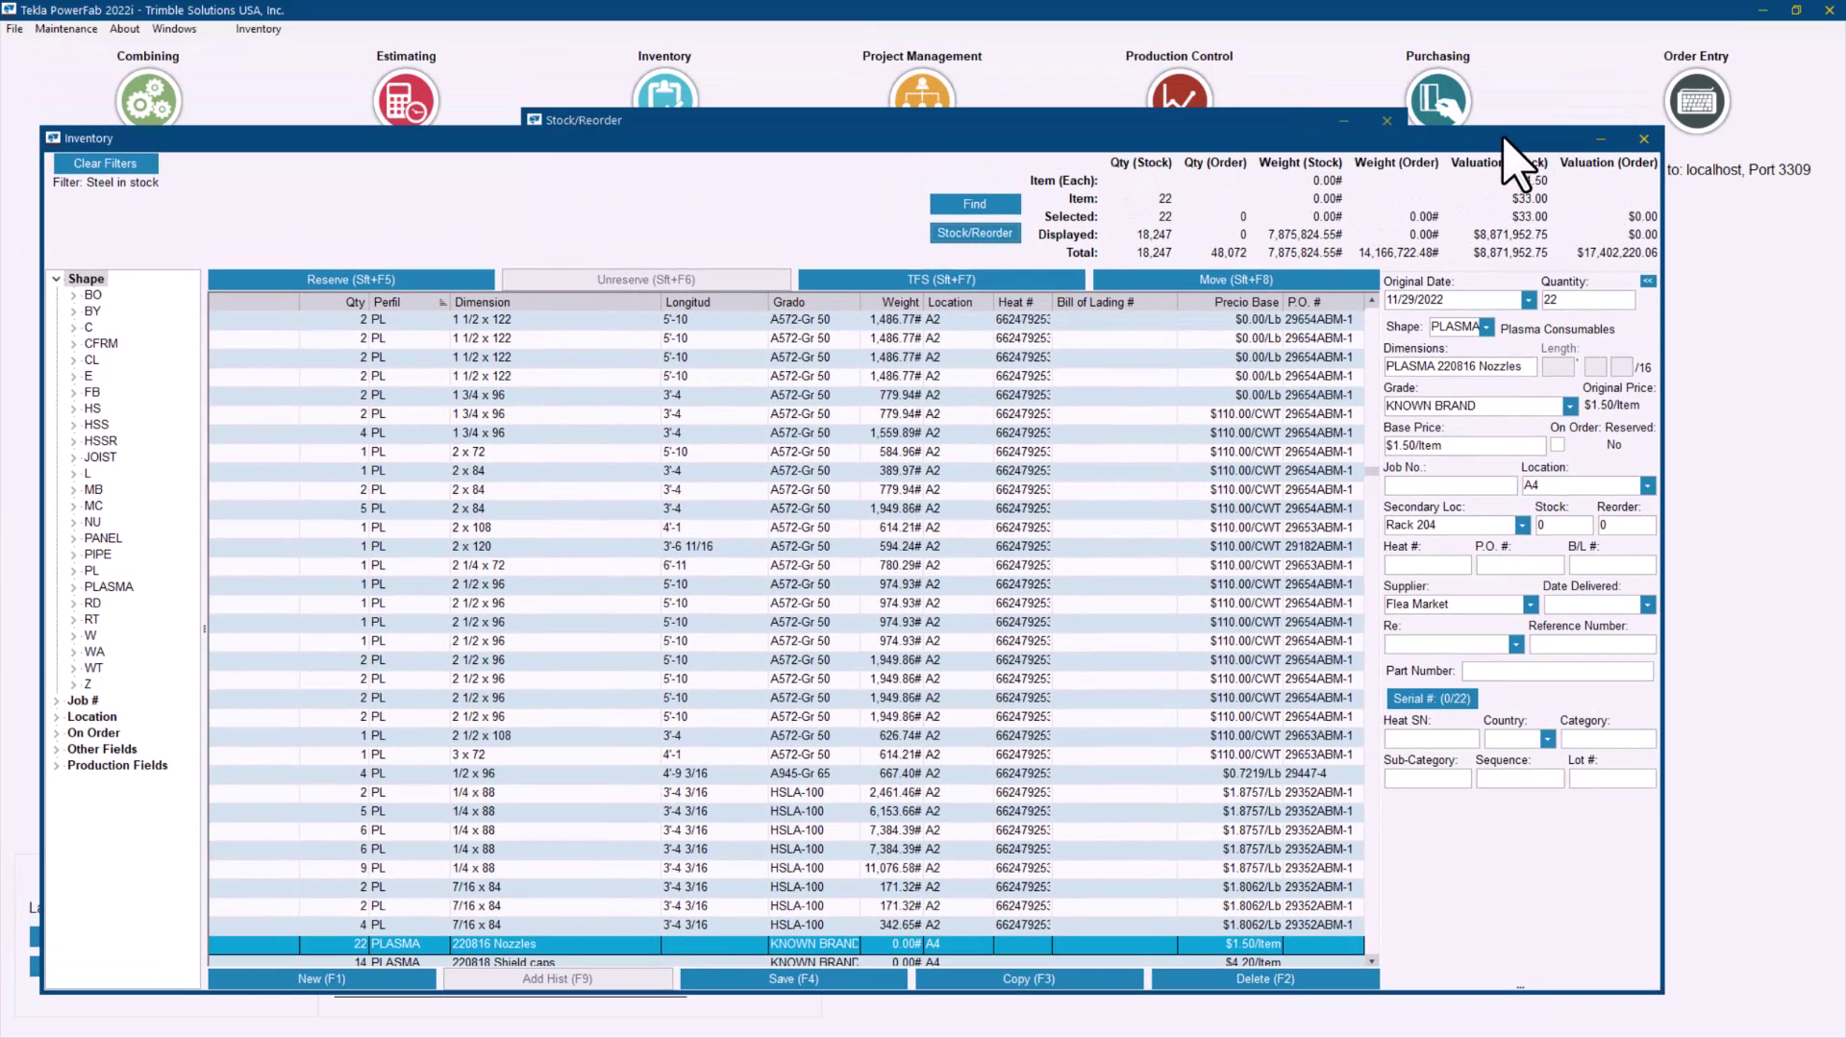
left_click(1218, 119)
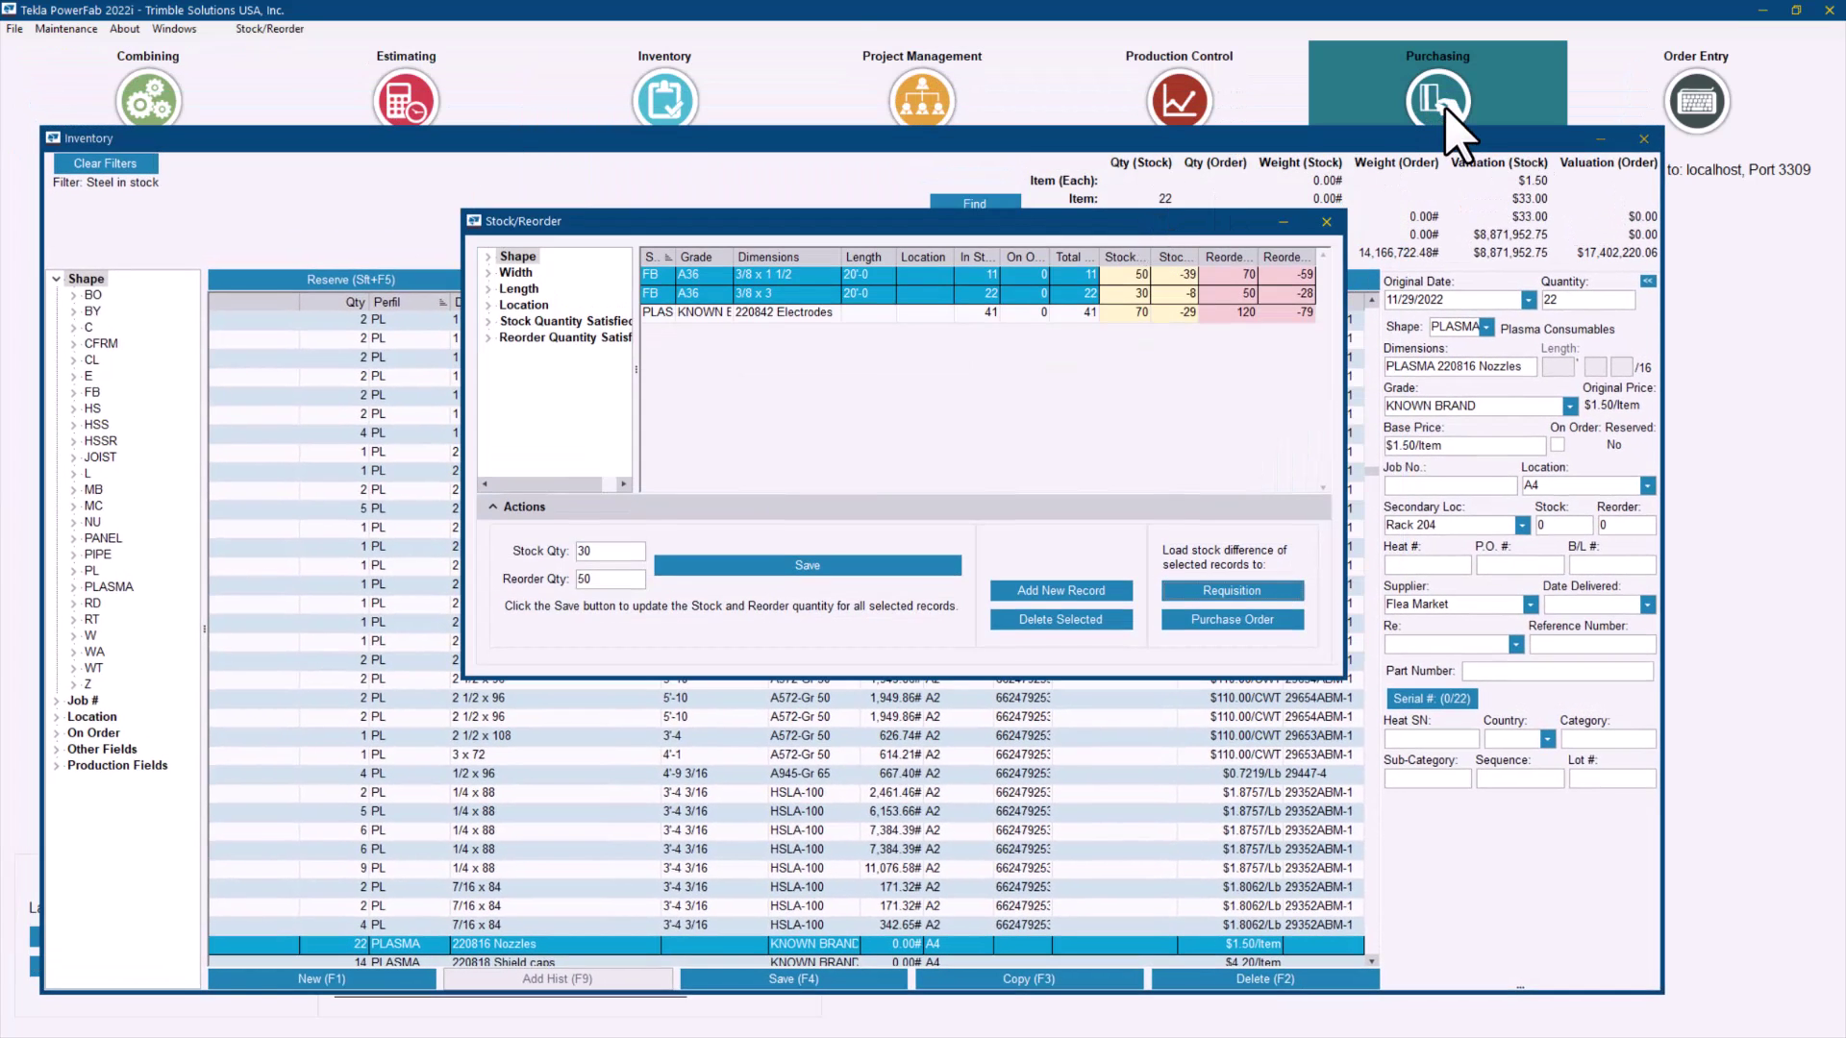
left_click(1452, 115)
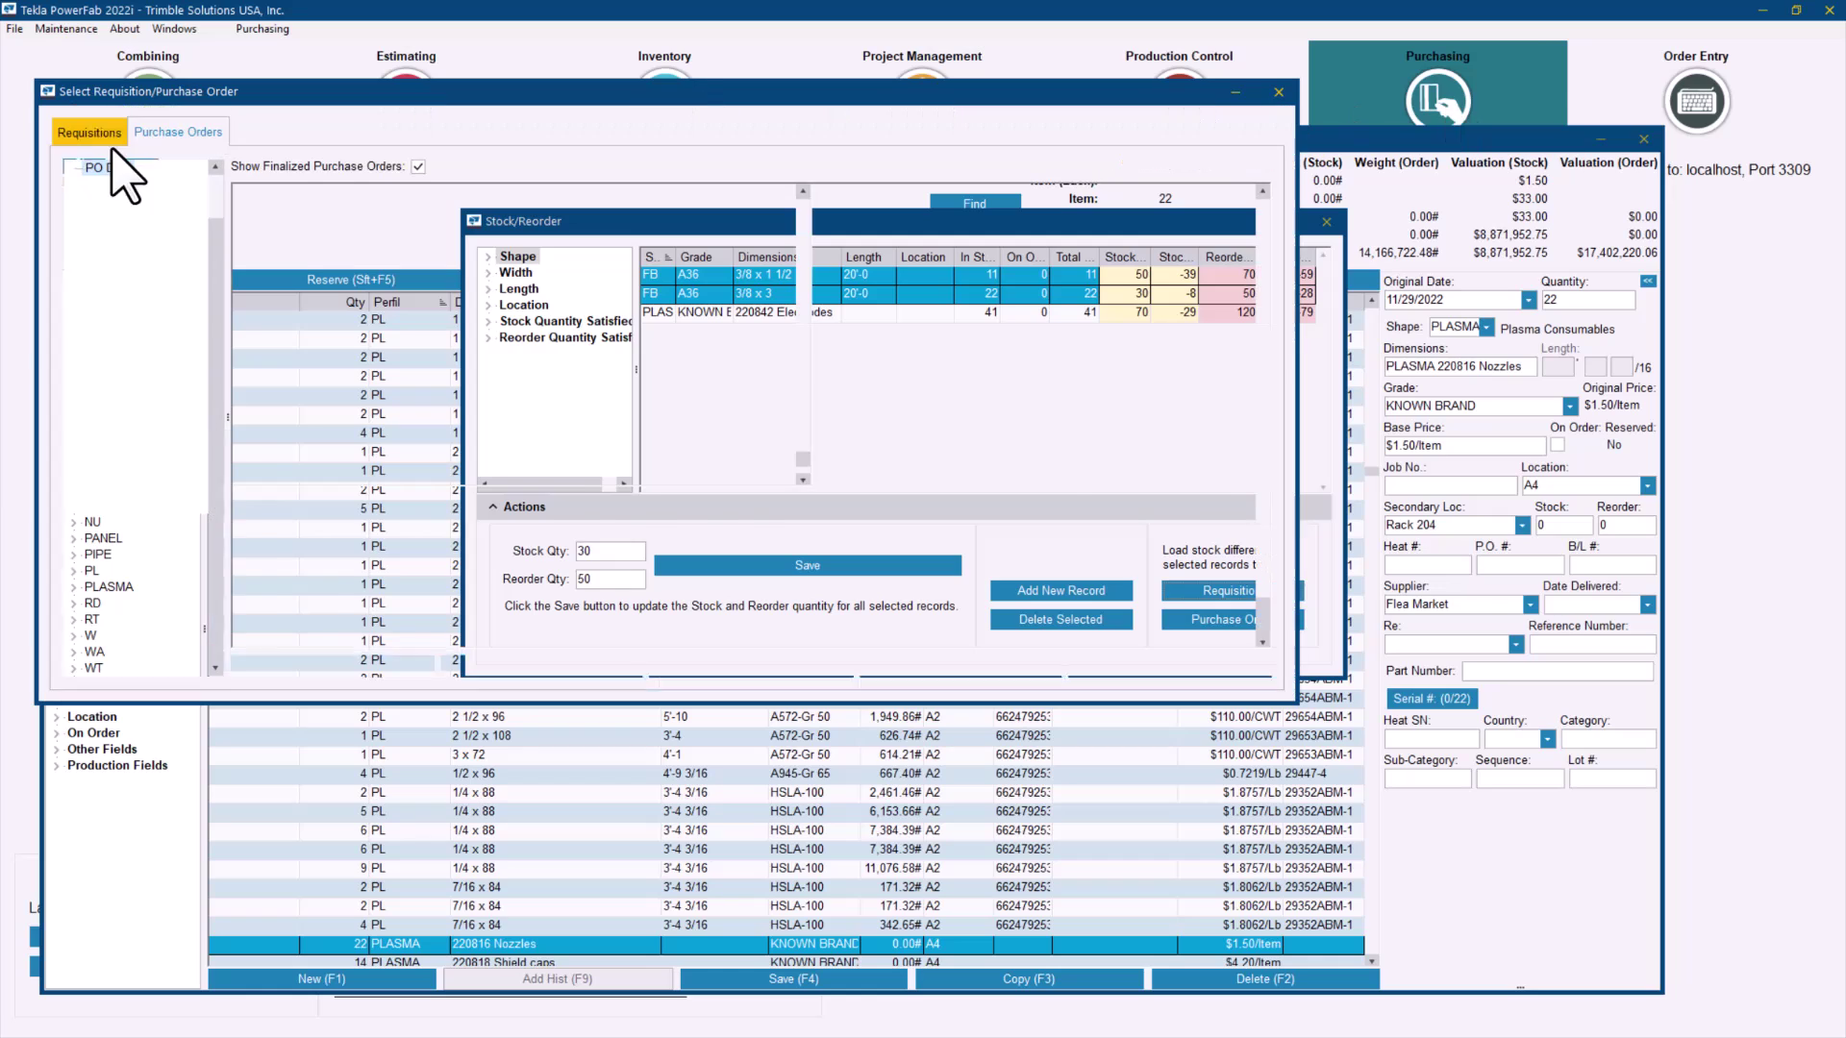
left_click(95, 134)
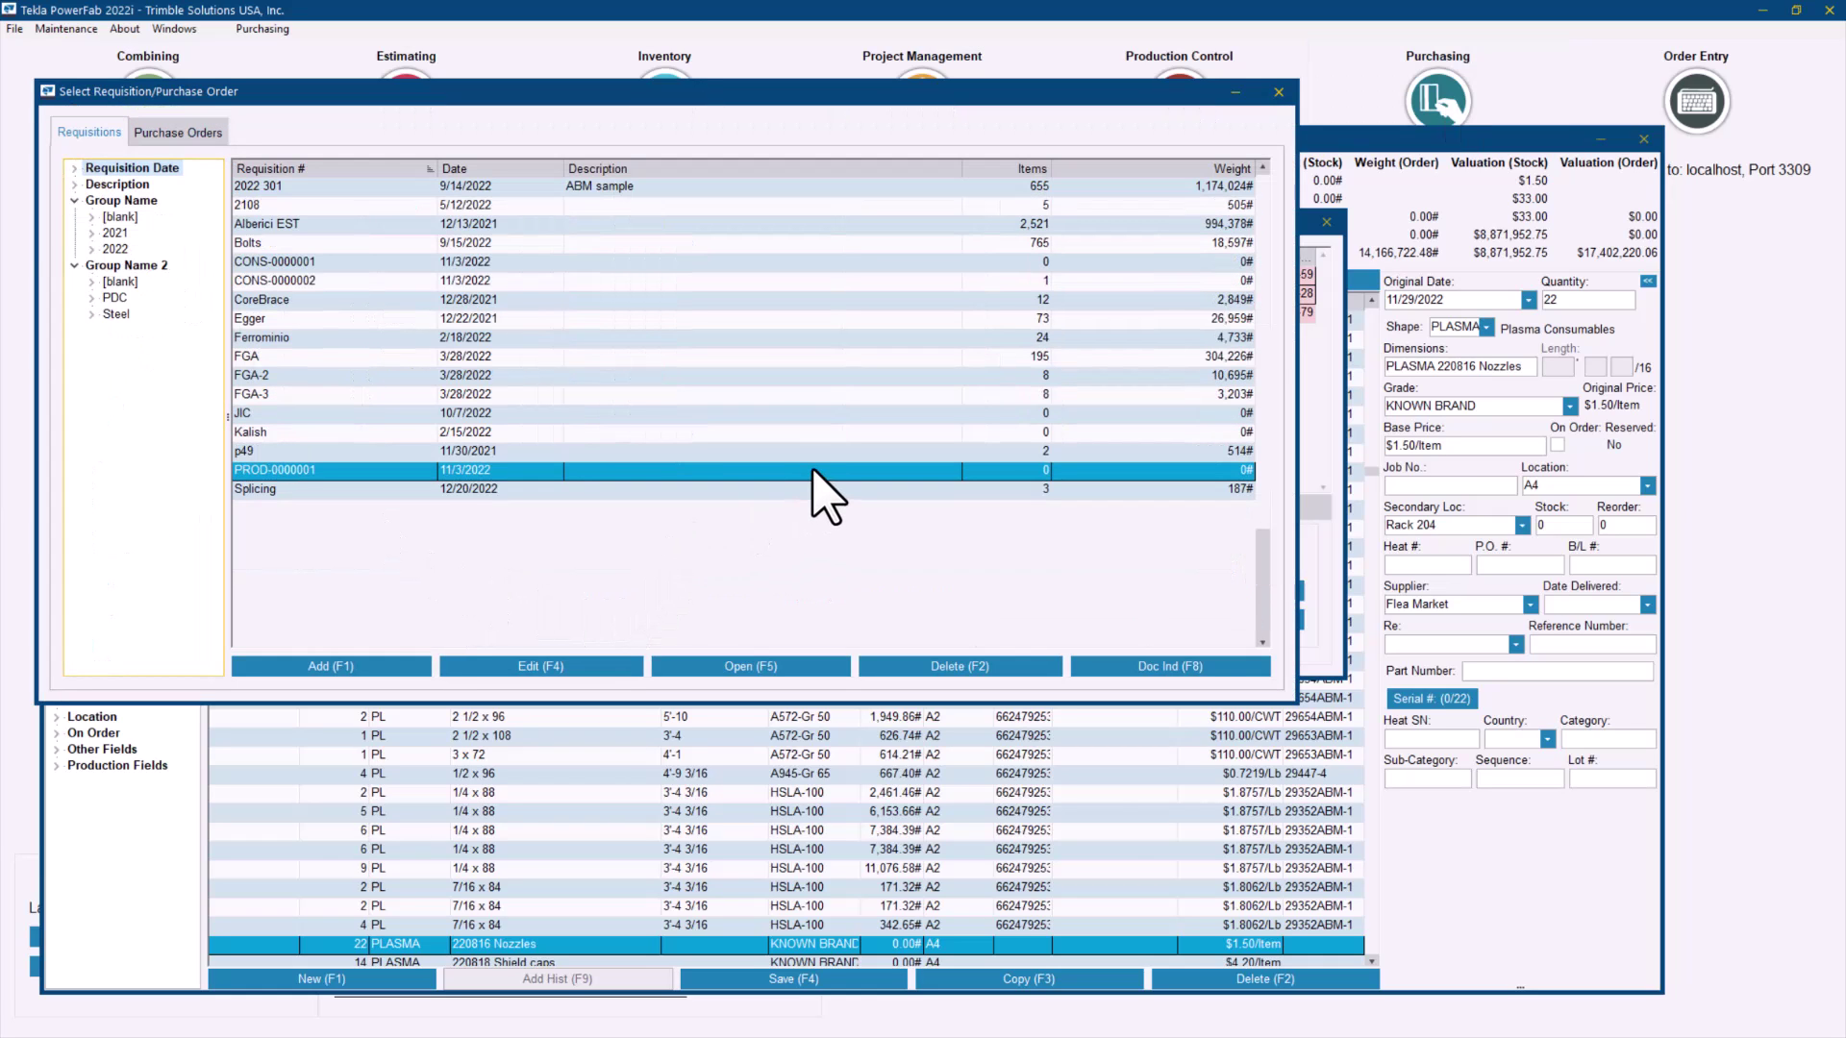
double_click(814, 471)
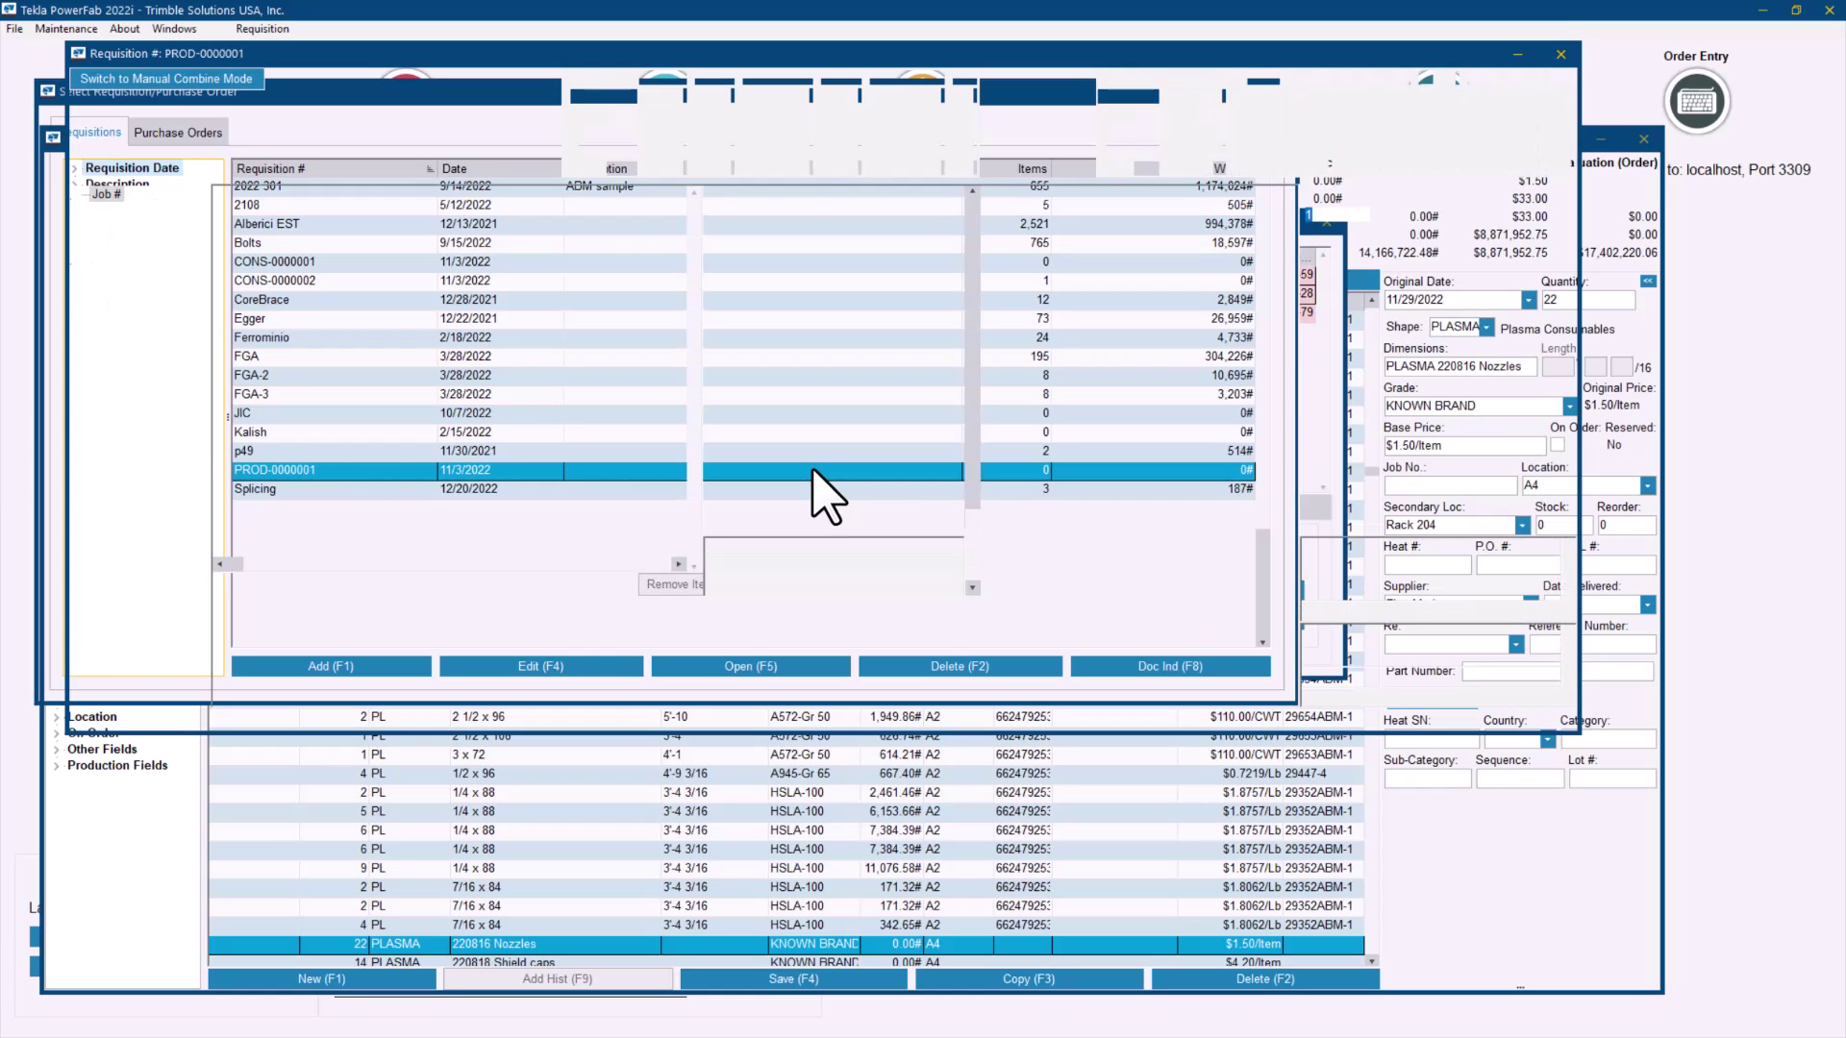
Load both flat bar items from the requisition into the Flea Market purchase order.
left_click(401, 236, "shift")
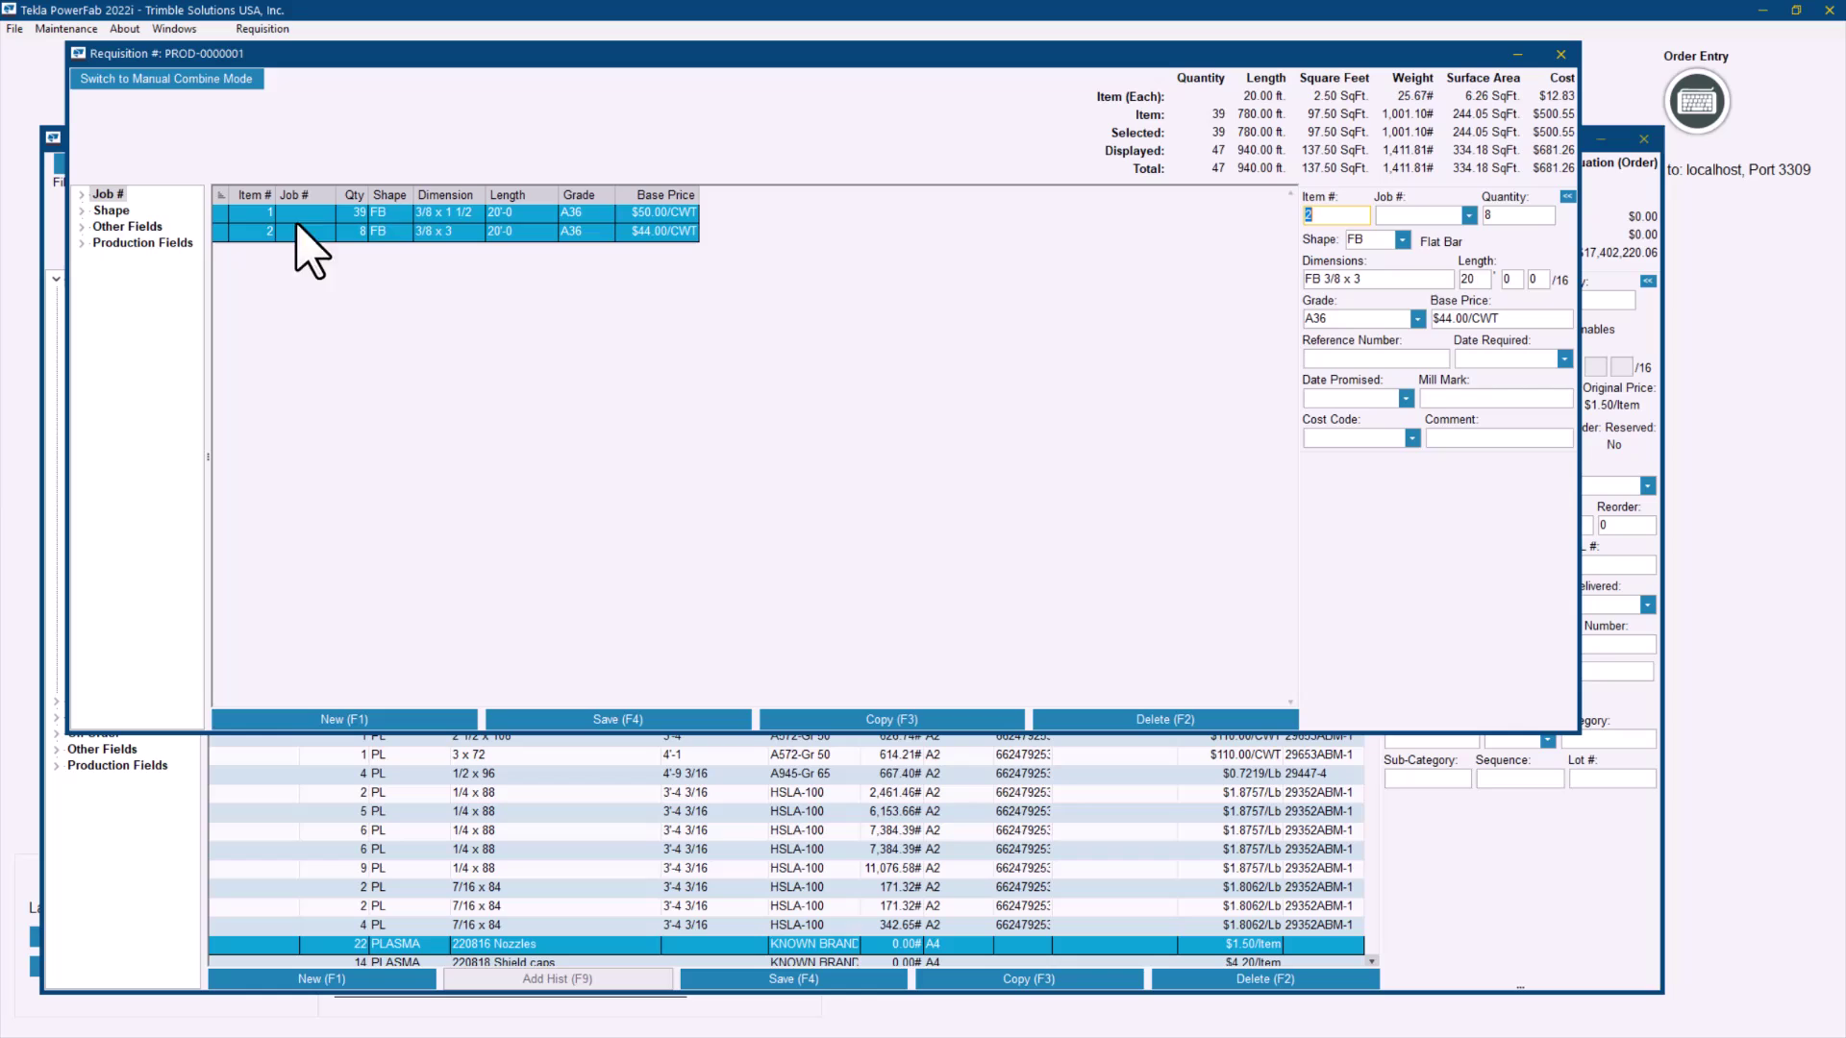
left_click(289, 29)
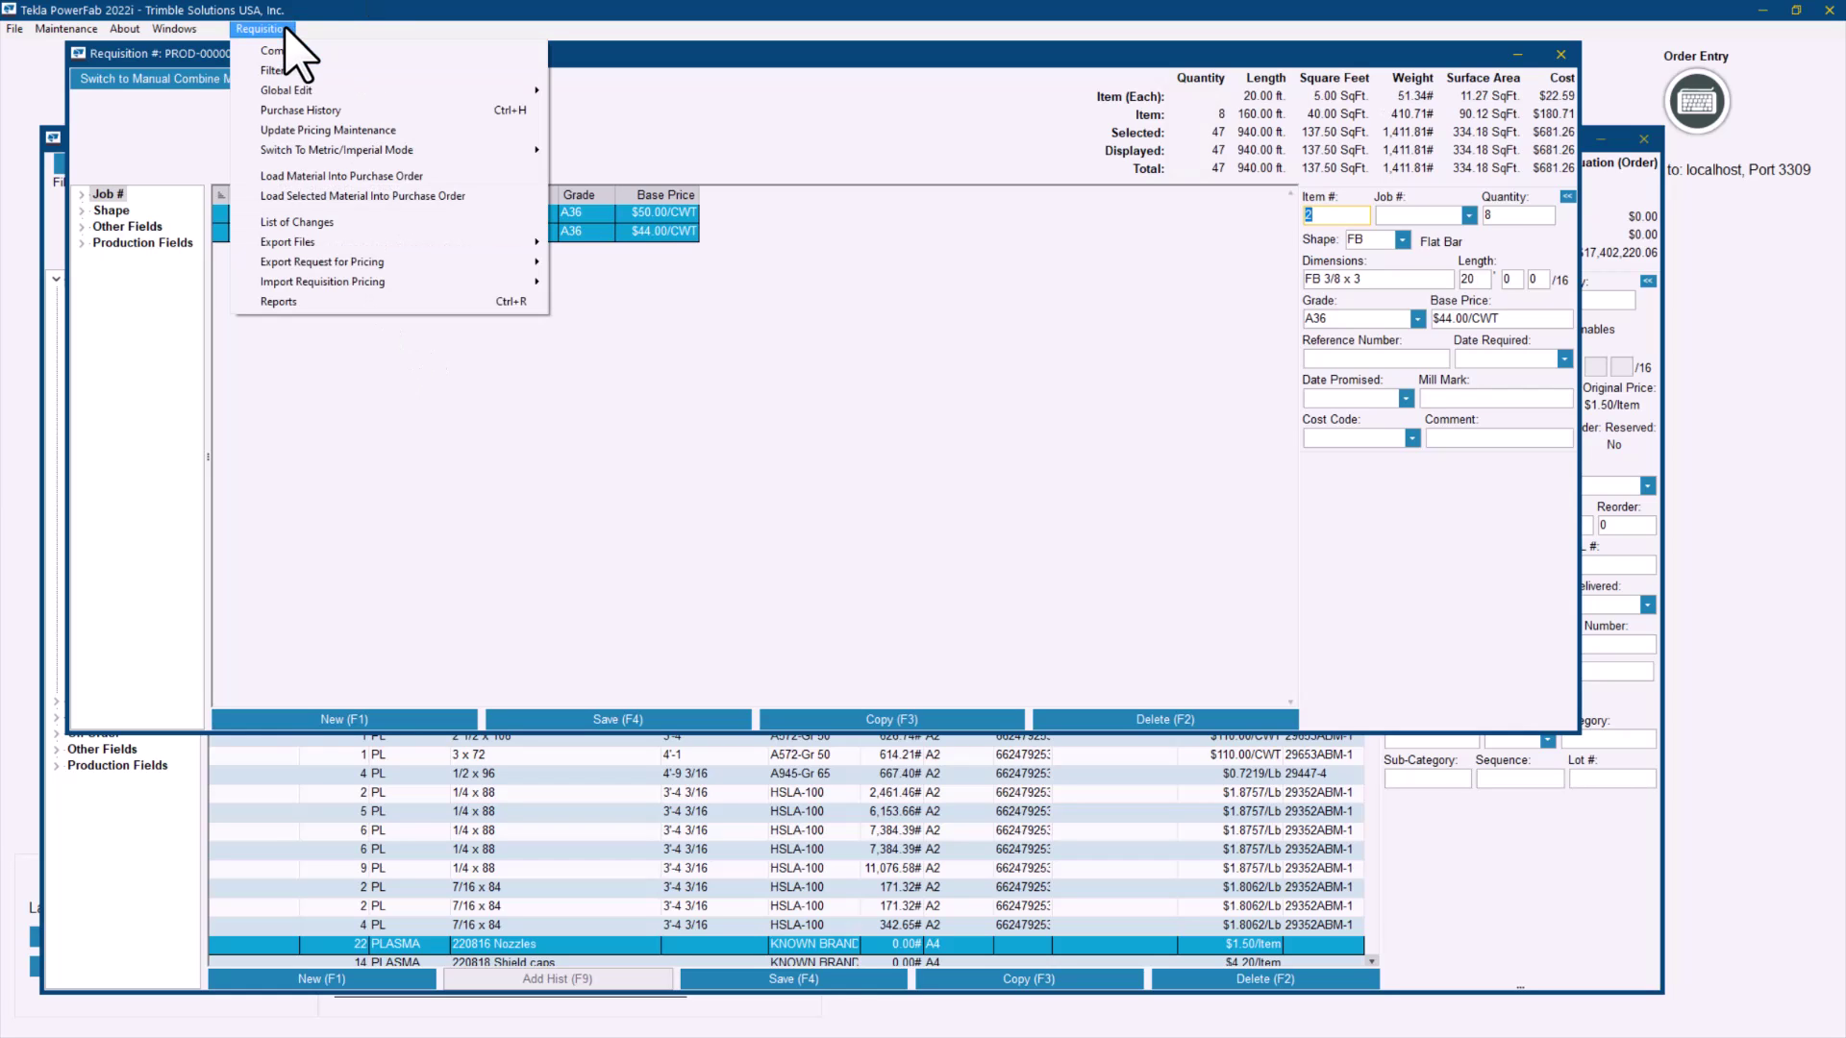
left_click(331, 177)
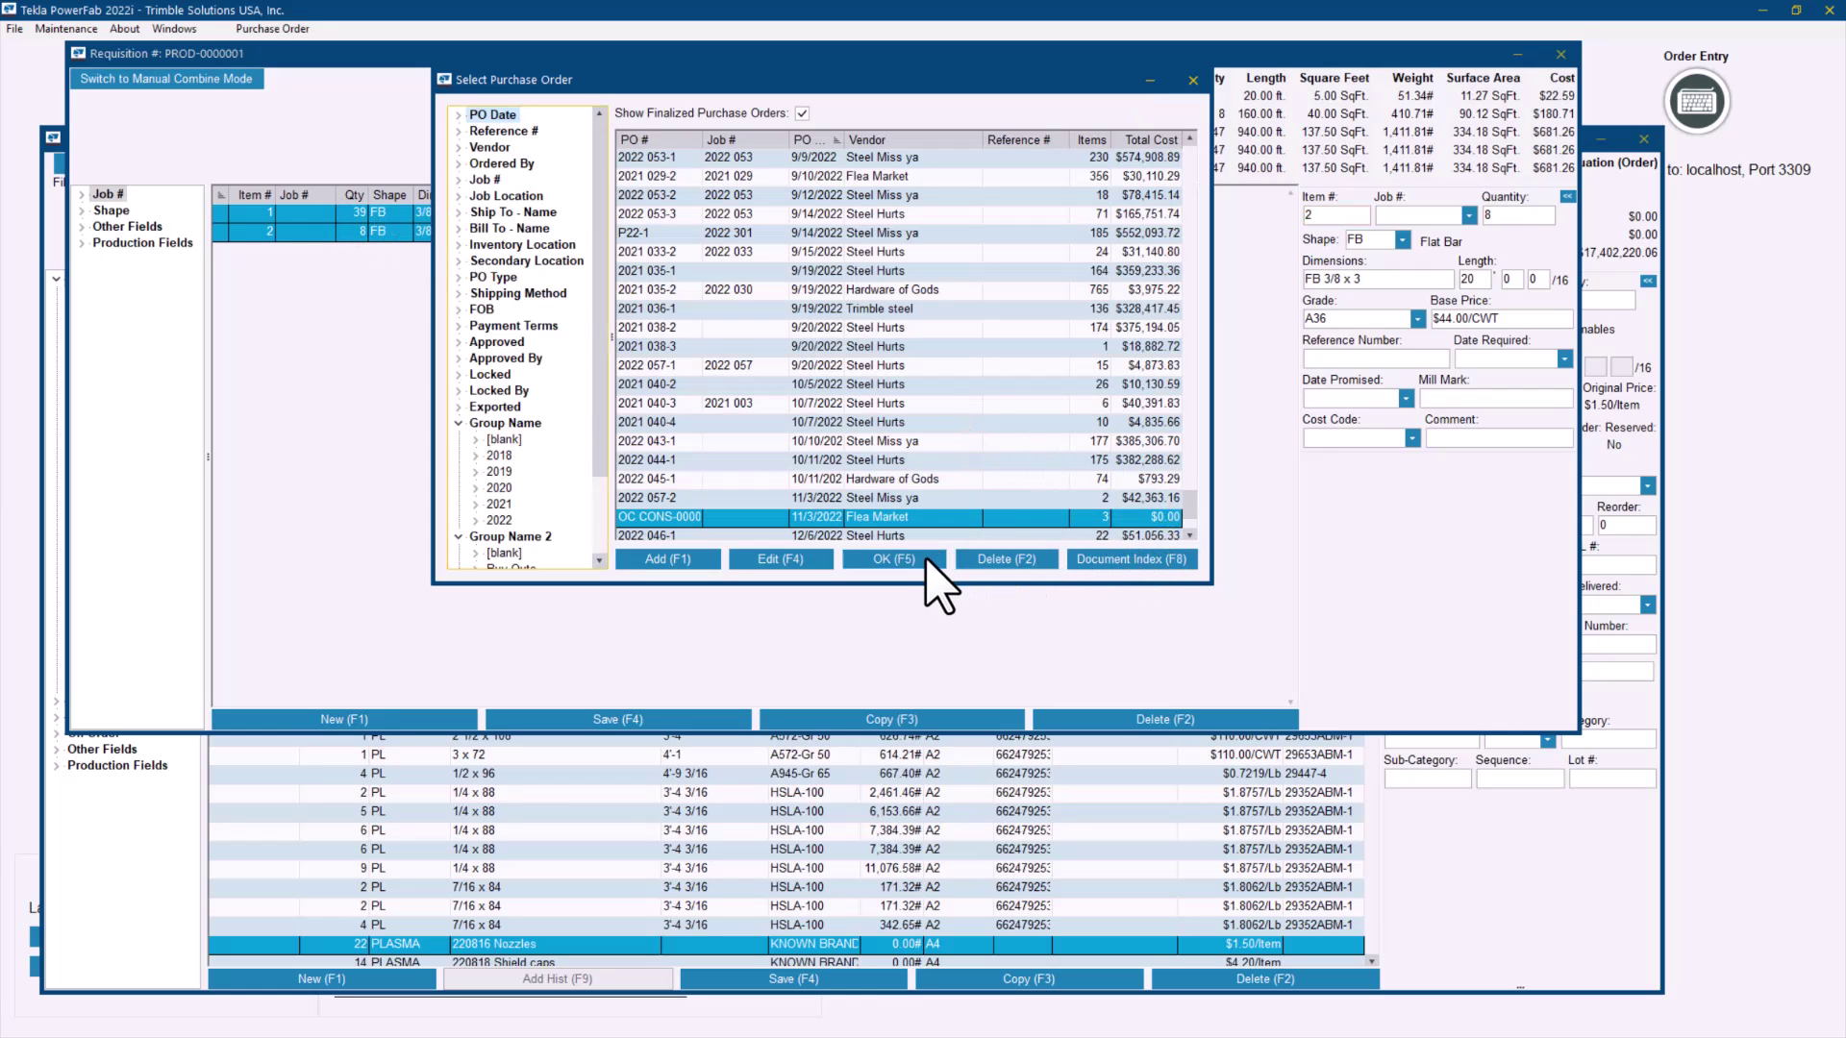
left_click(922, 561)
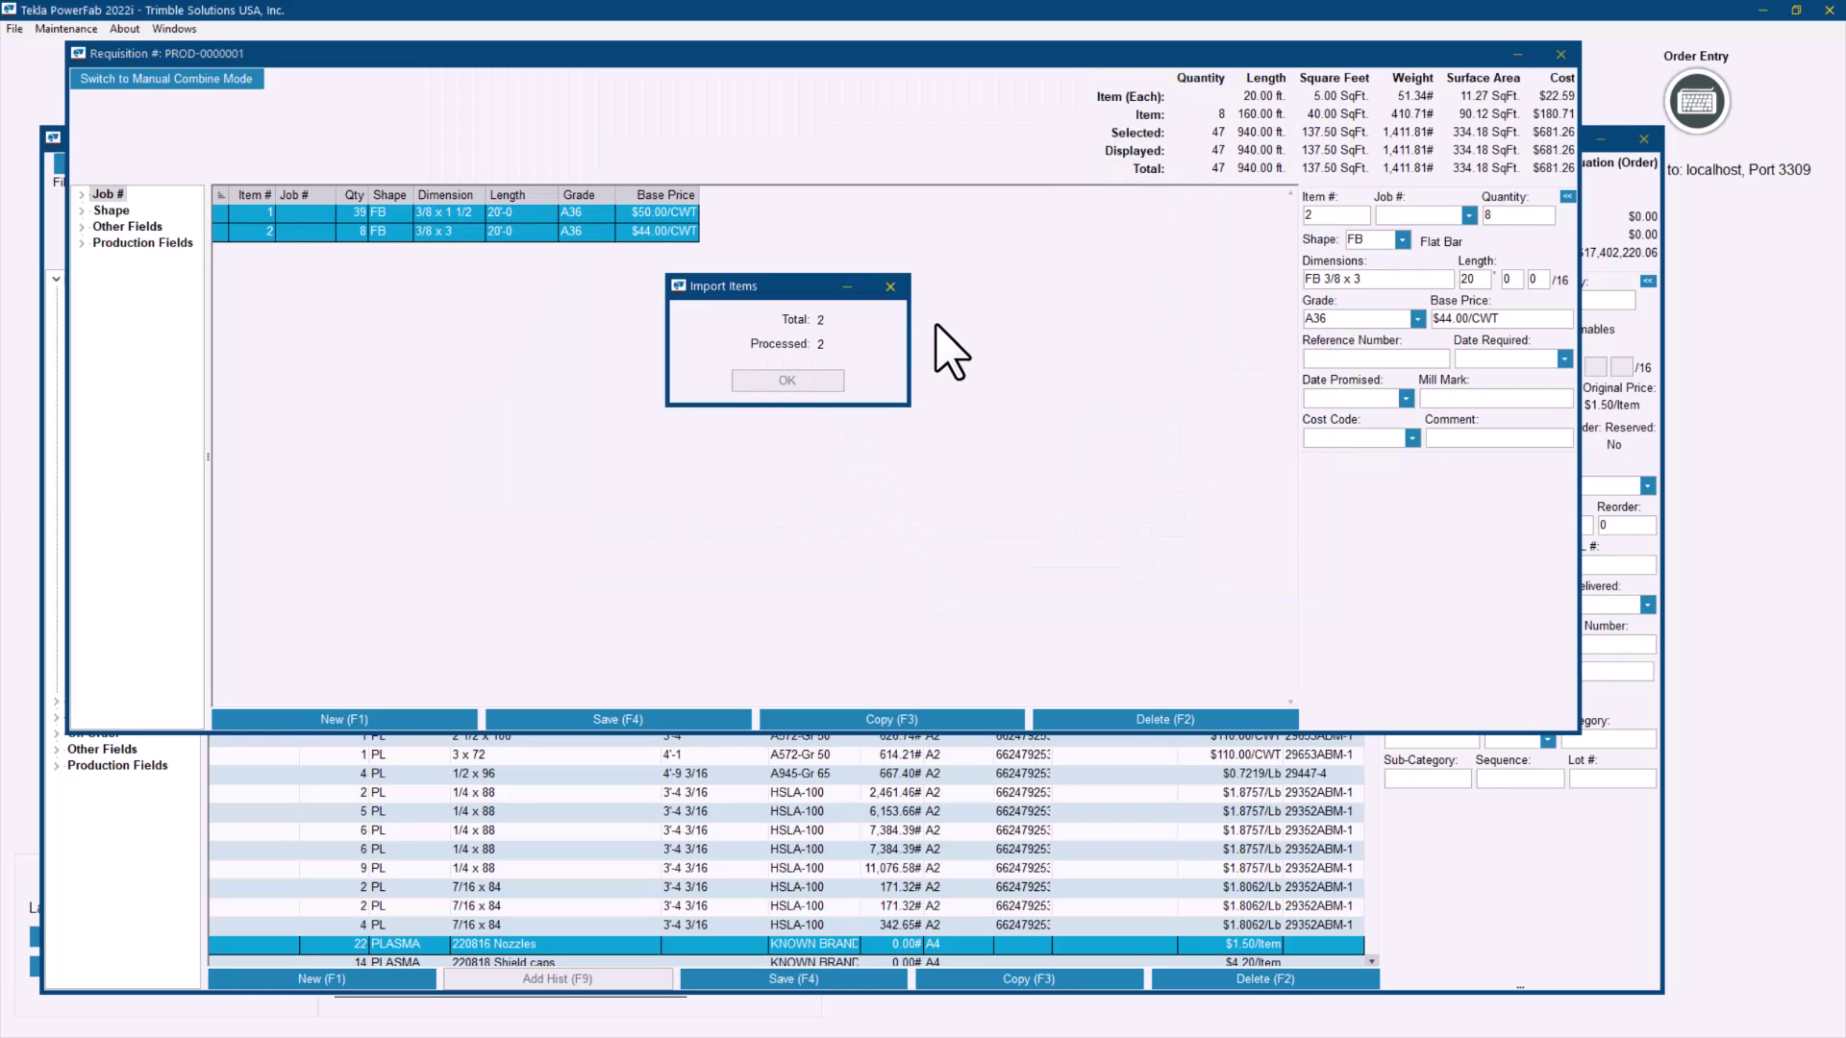
left_click(815, 382)
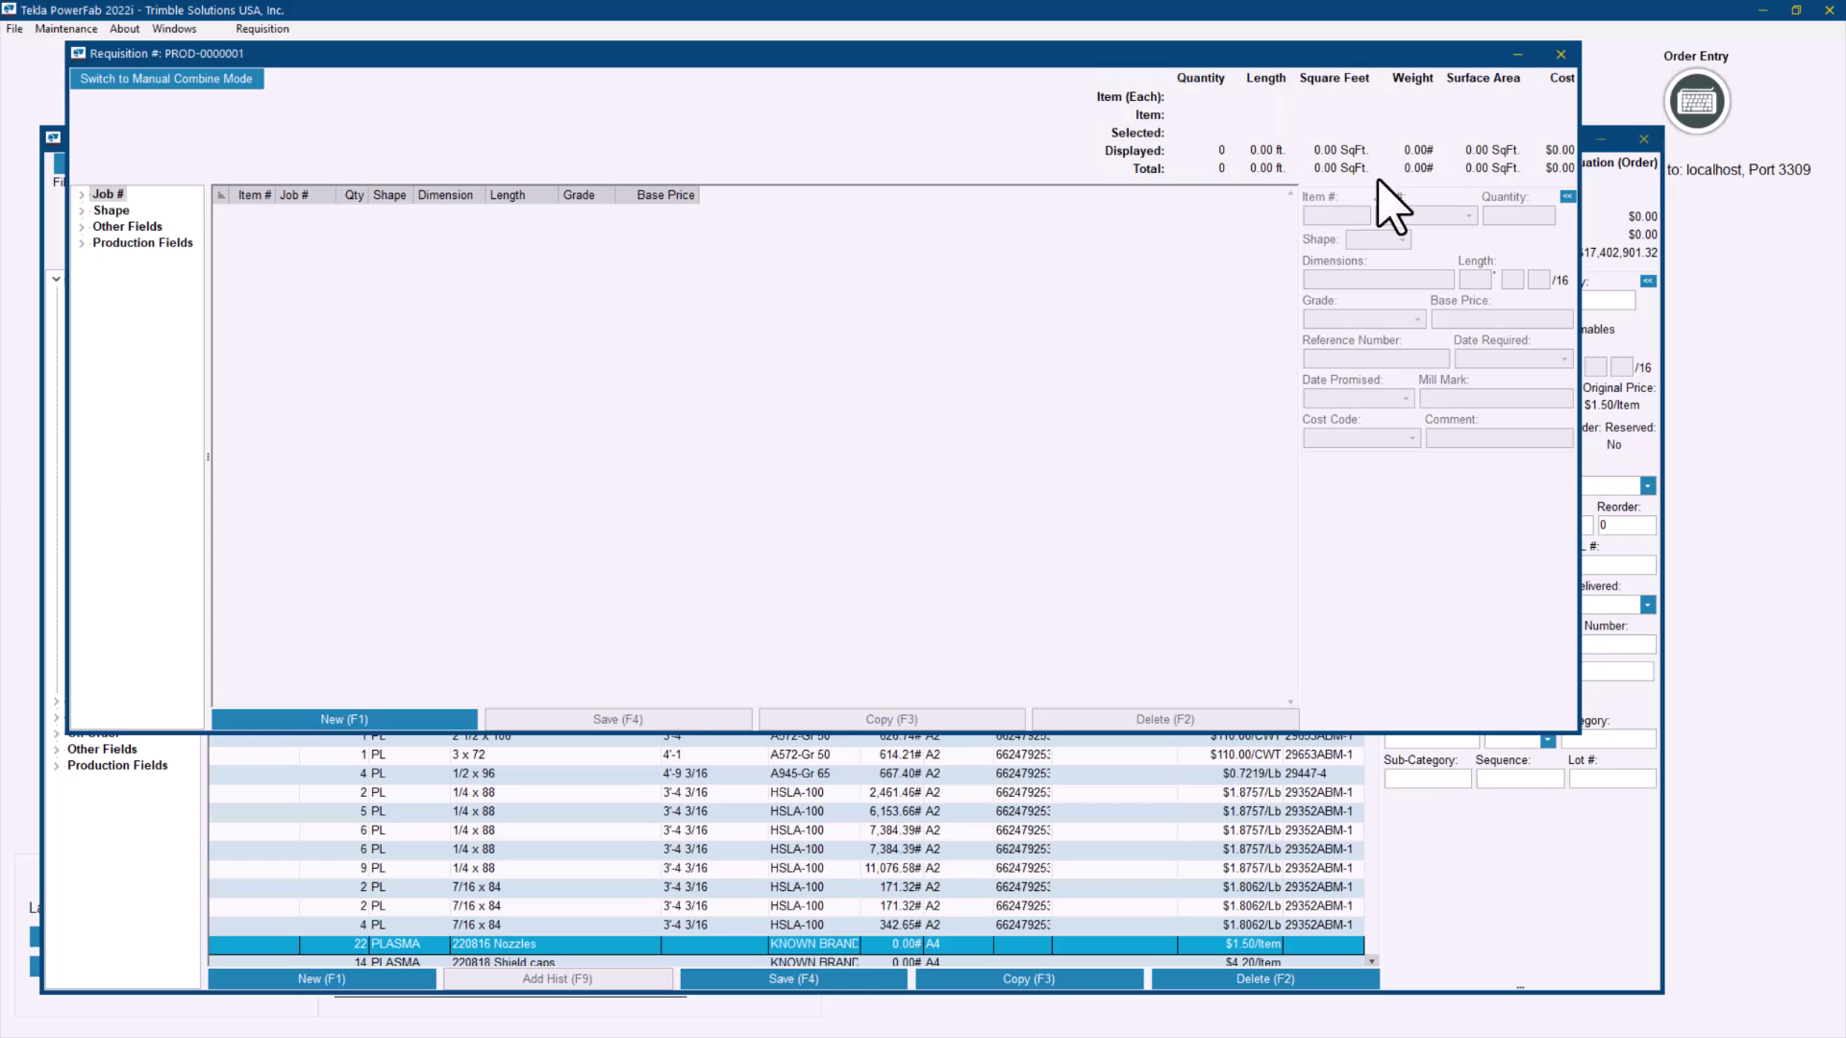
Close the emptied requisition, select the Electrodes record, and review the Stock/Reorder reports.
left_click(1559, 55)
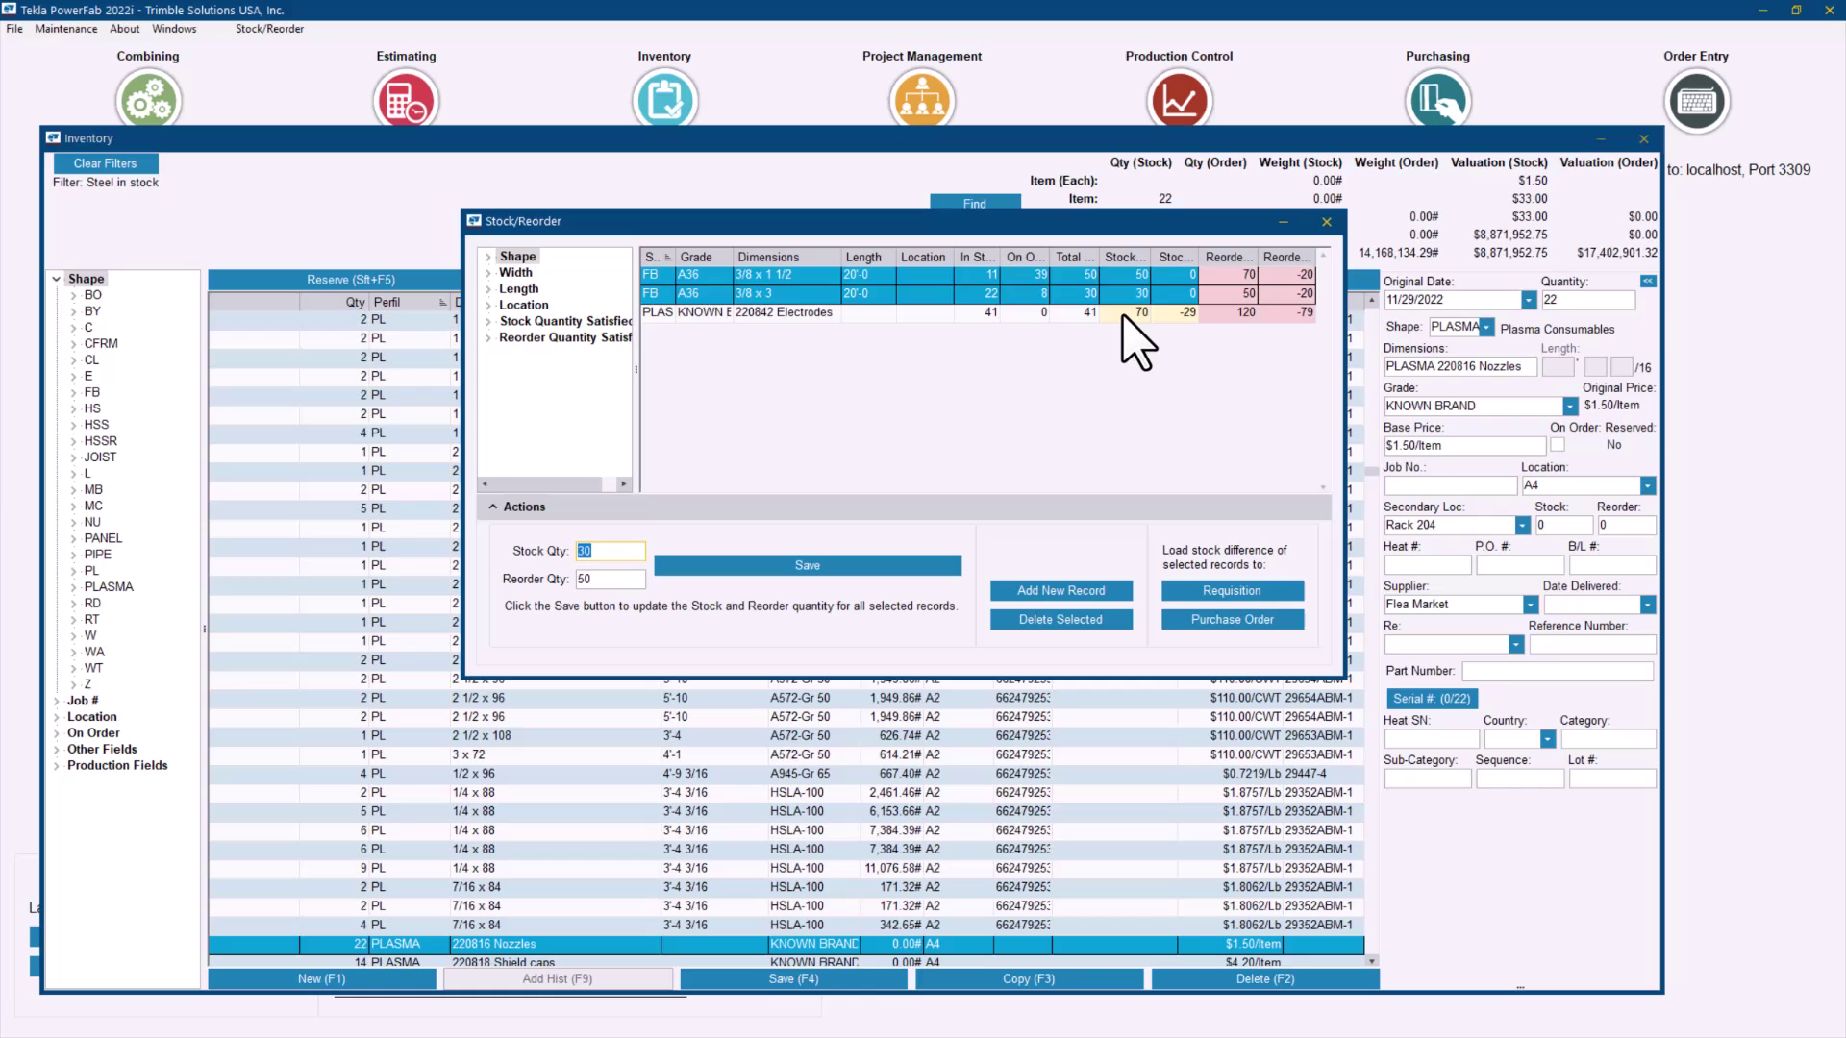
left_click(1135, 313)
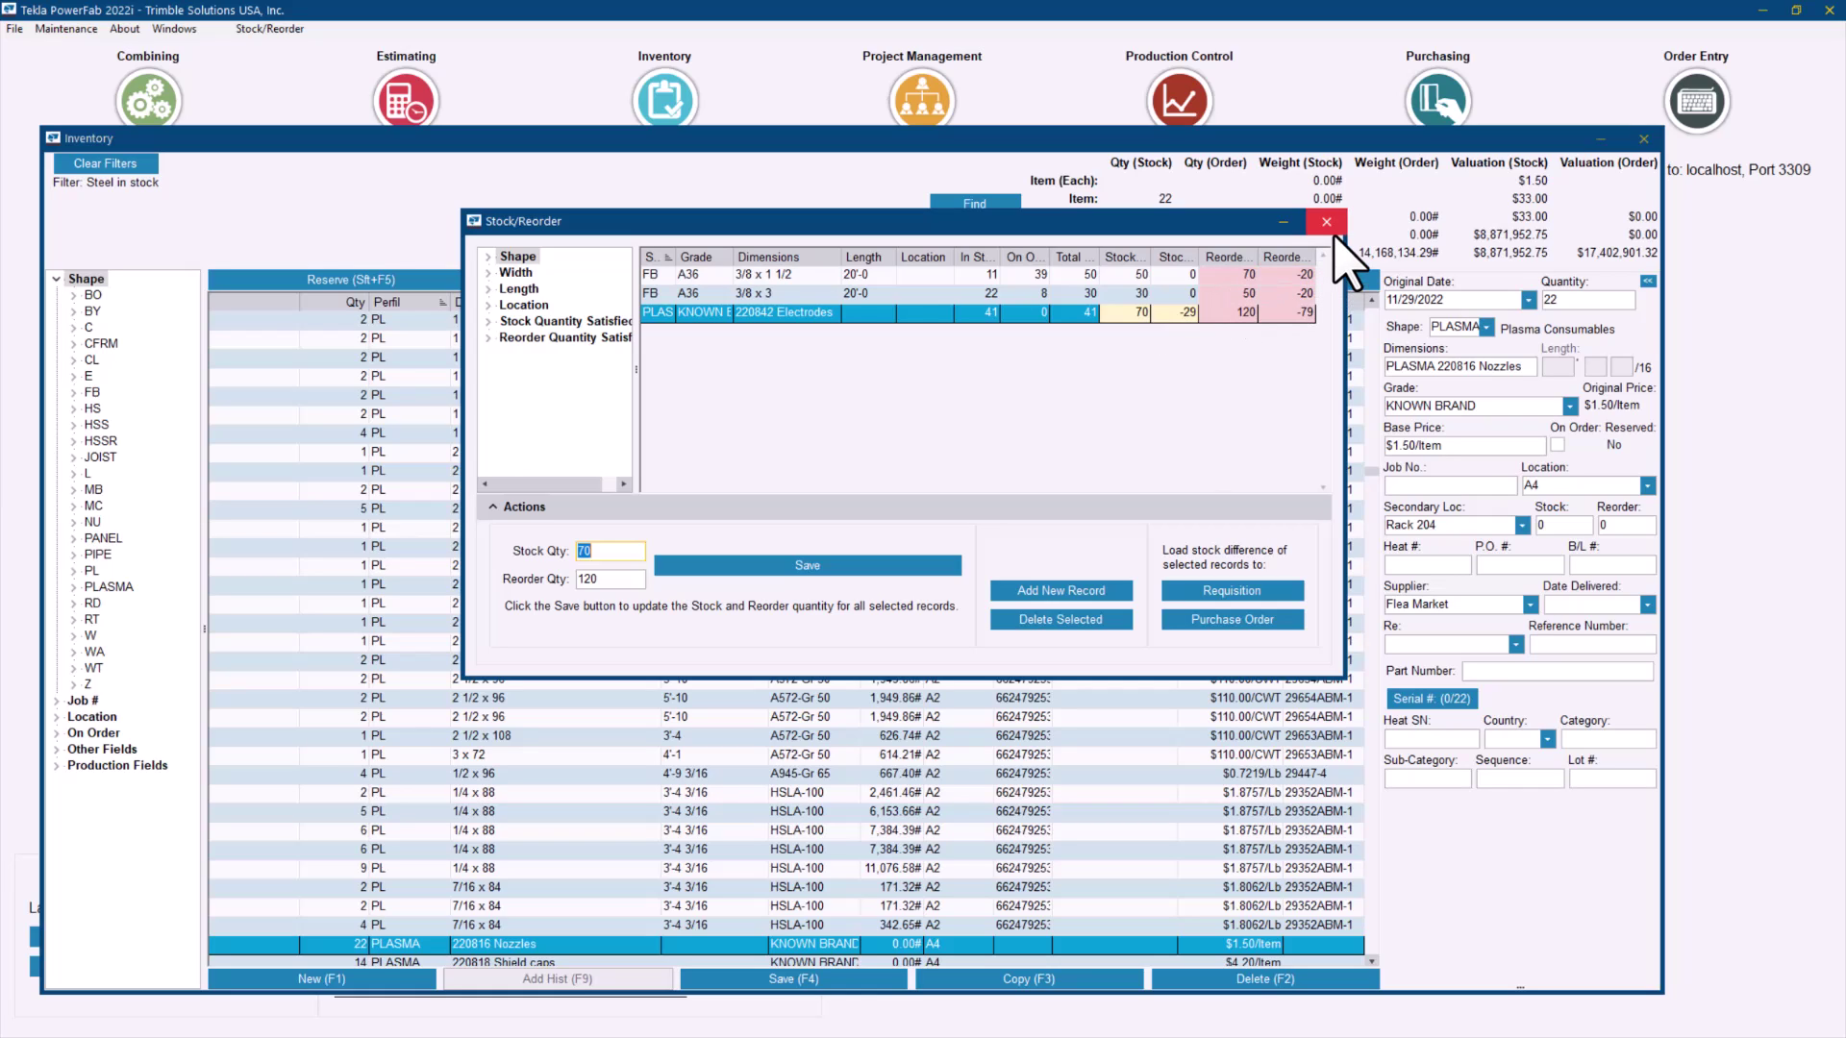
left_click(274, 29)
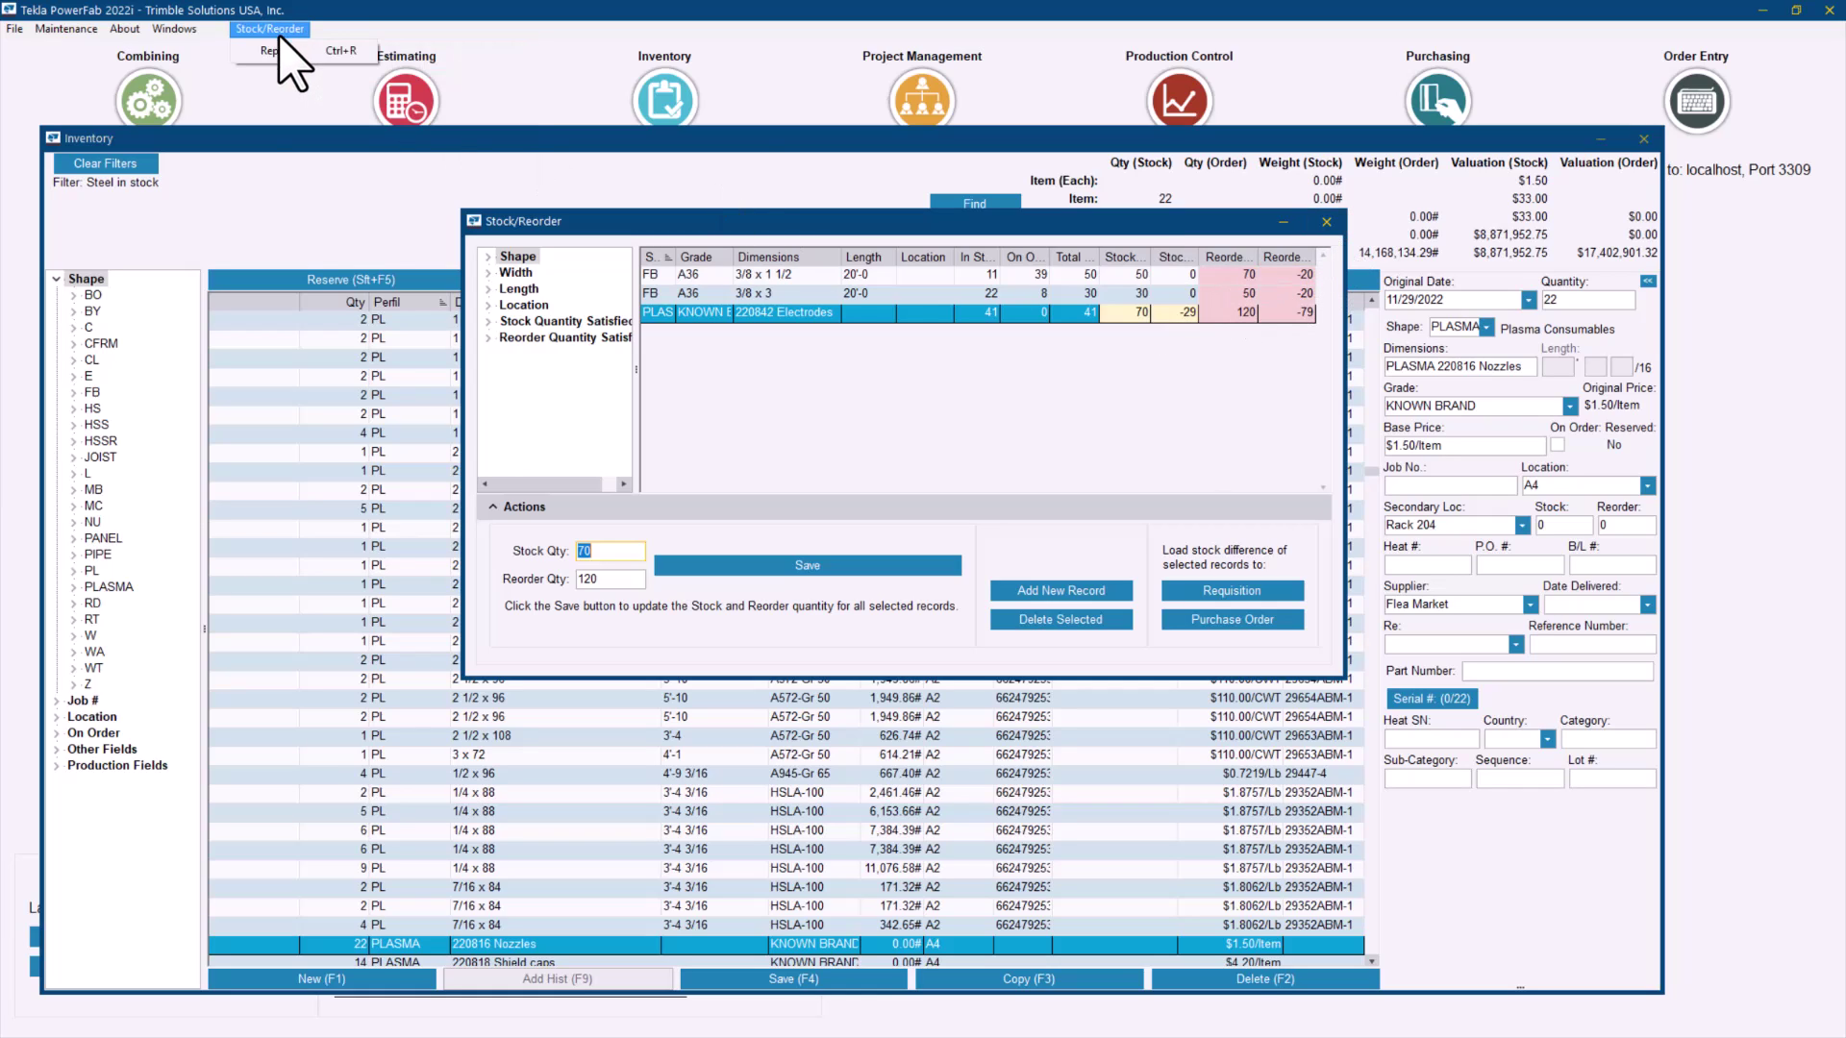
Close the Stock/Reorder window and open Maintenance > Automated Events.
left_click(1327, 223)
left_click(1327, 223)
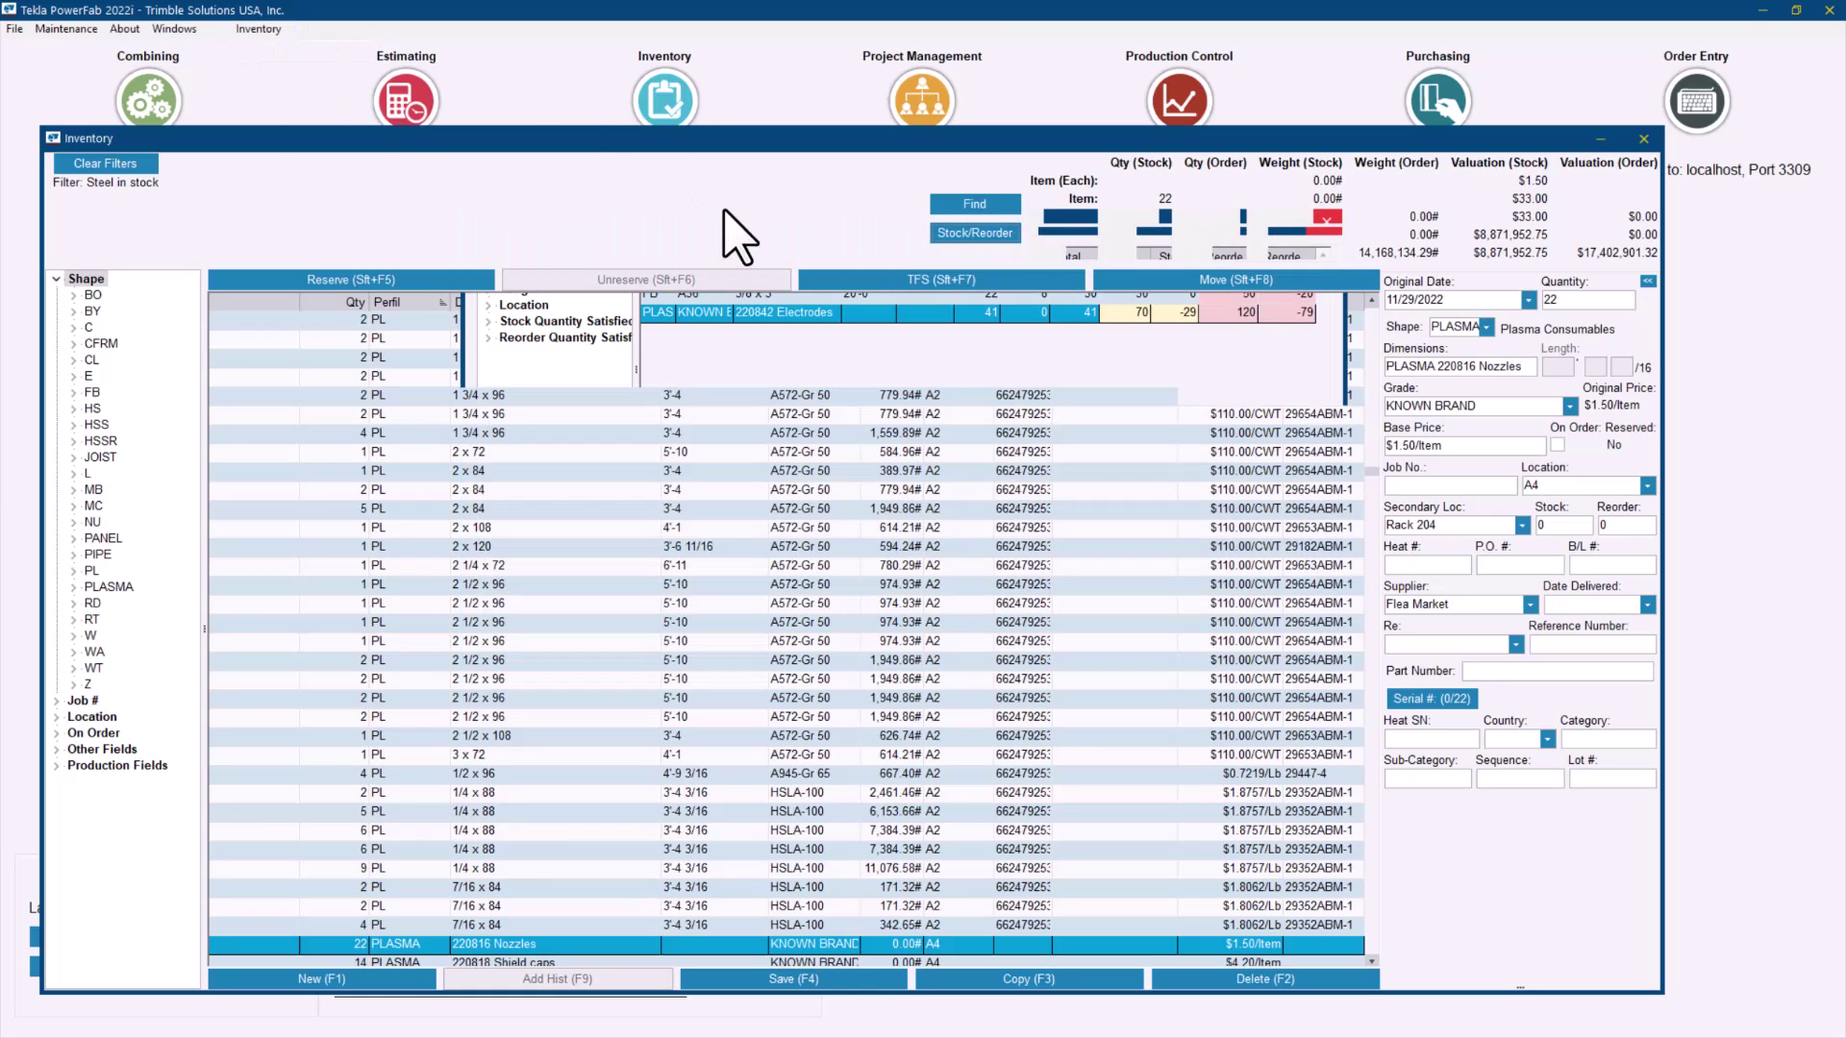
left_click(69, 29)
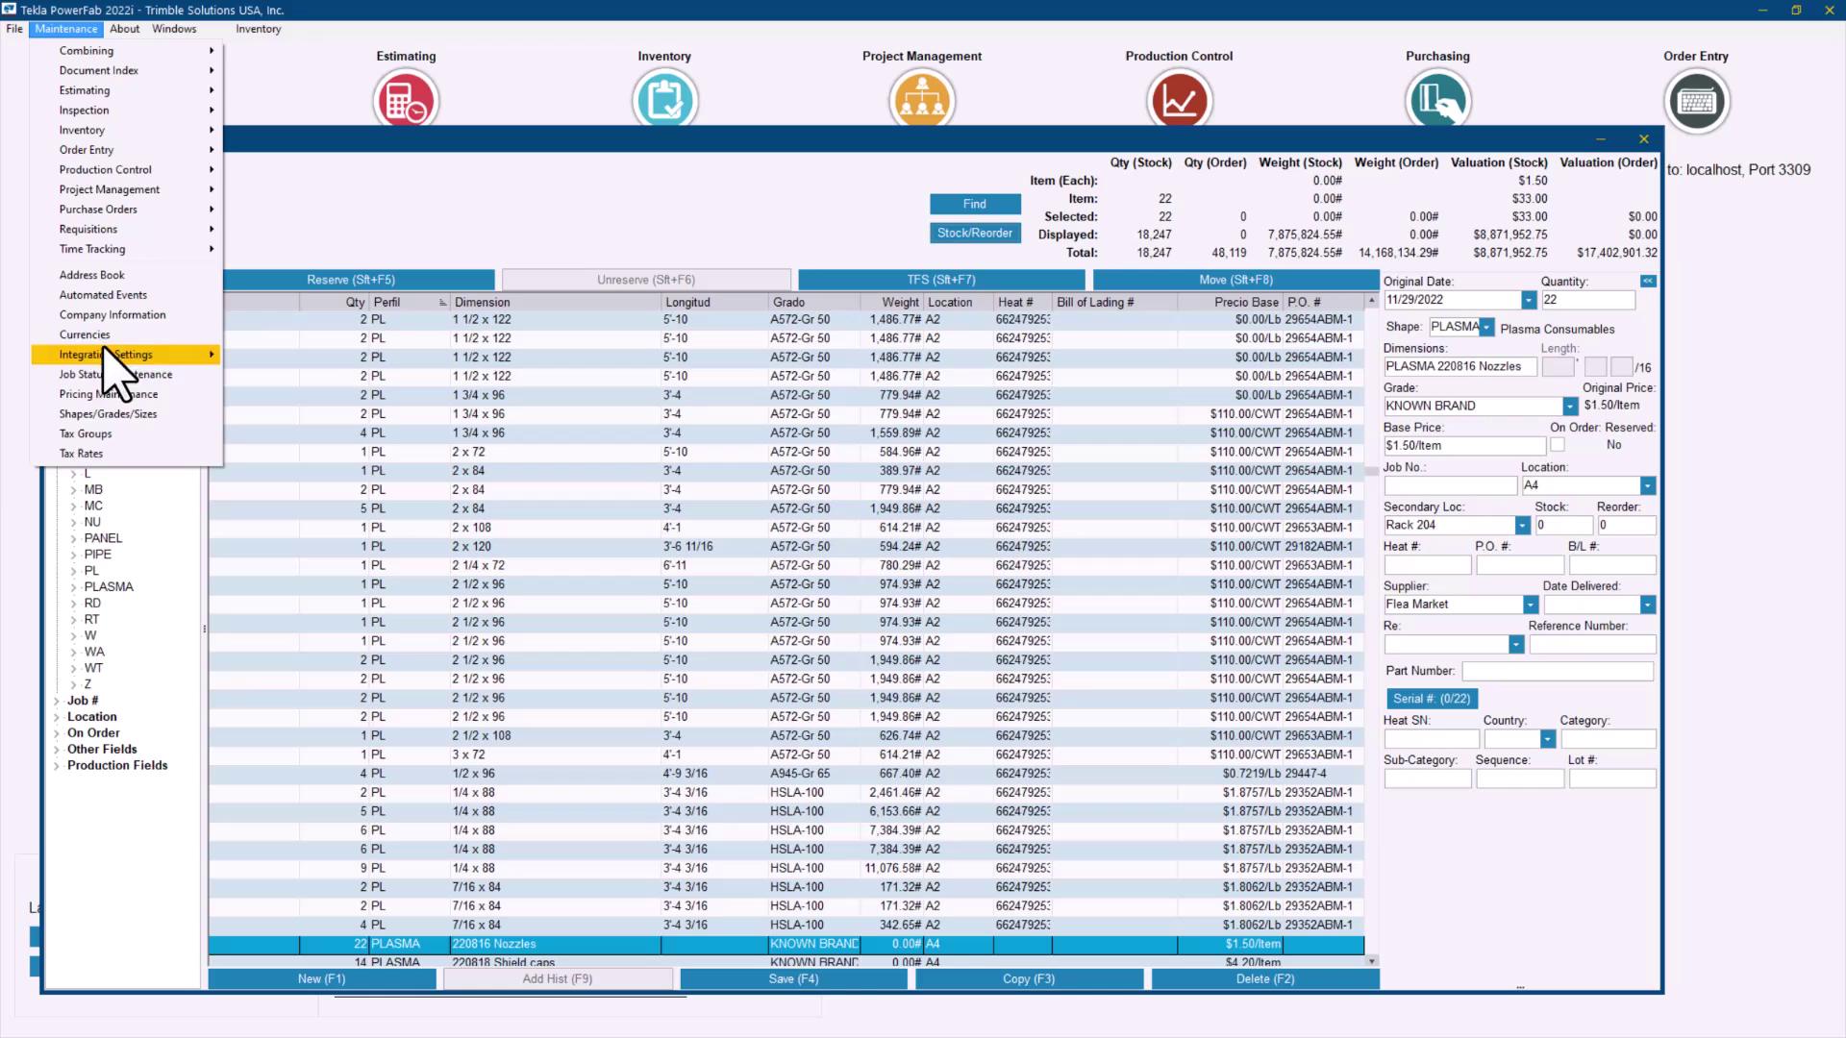
left_click(115, 295)
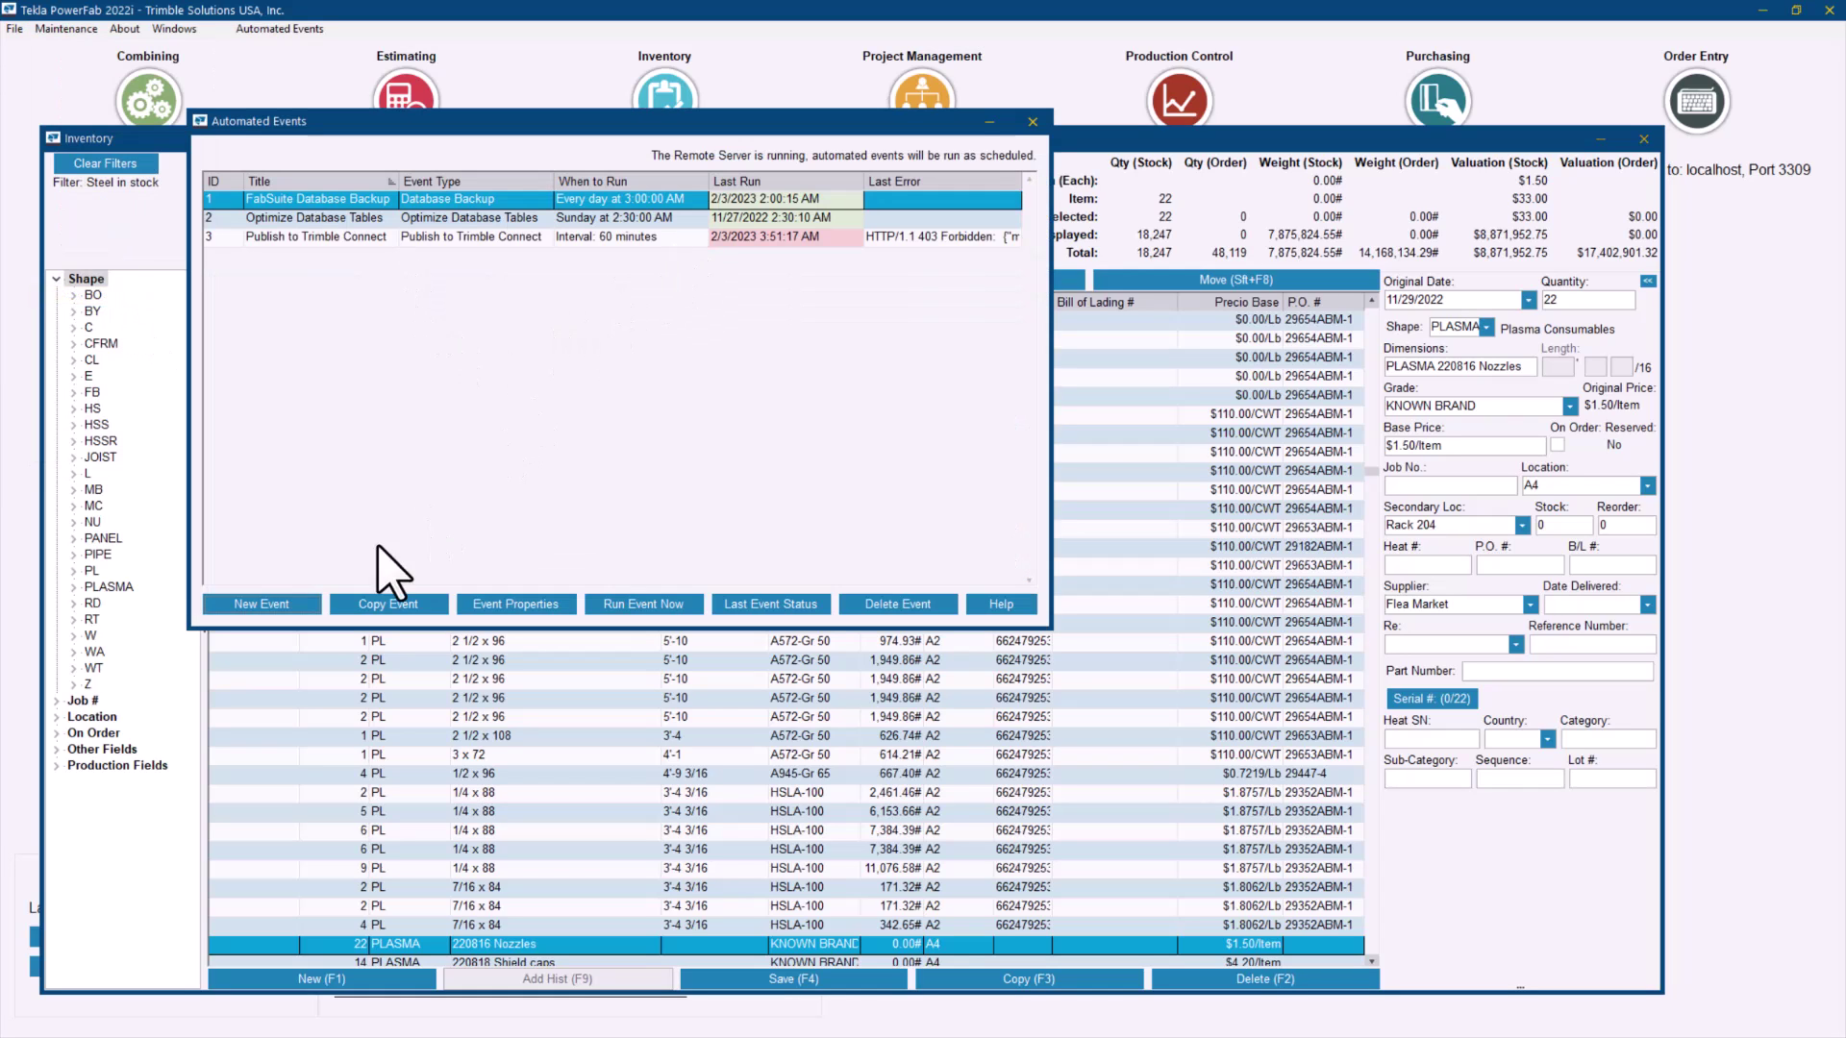
Create a new automated event with Event Type set to Report.
left_click(288, 605)
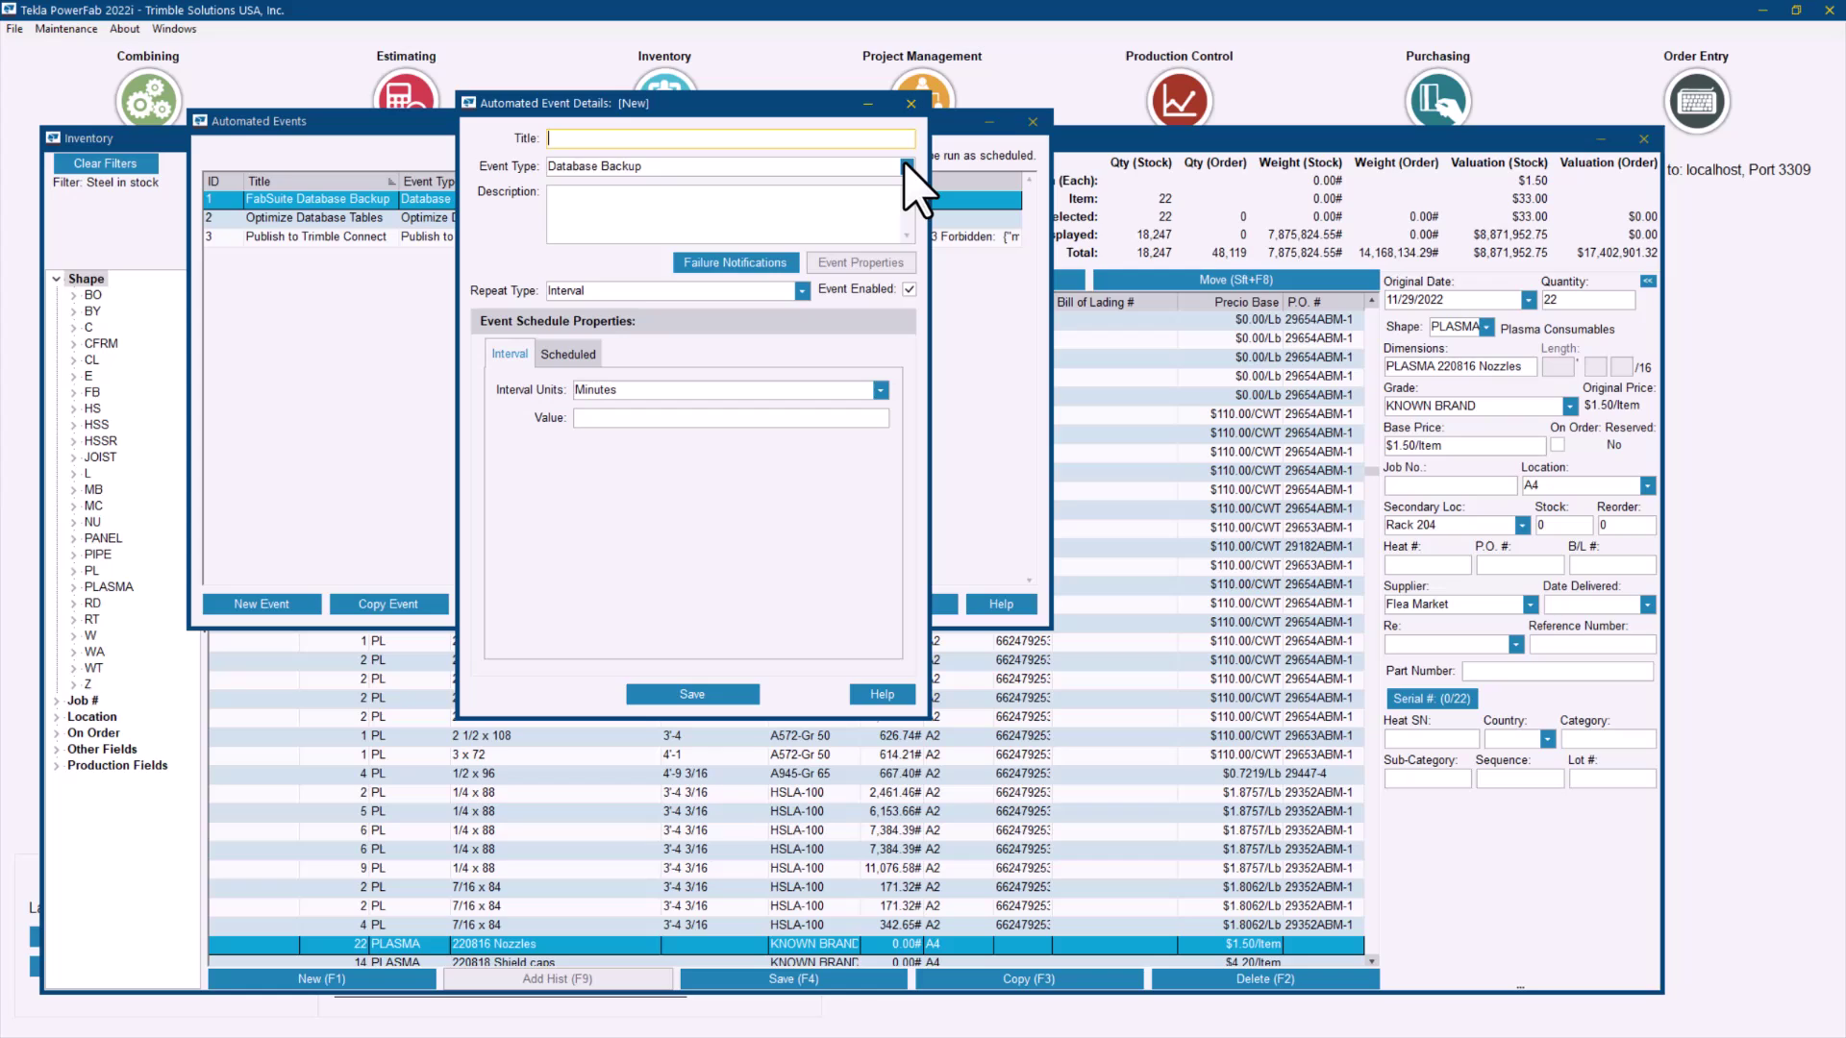
left_click(907, 168)
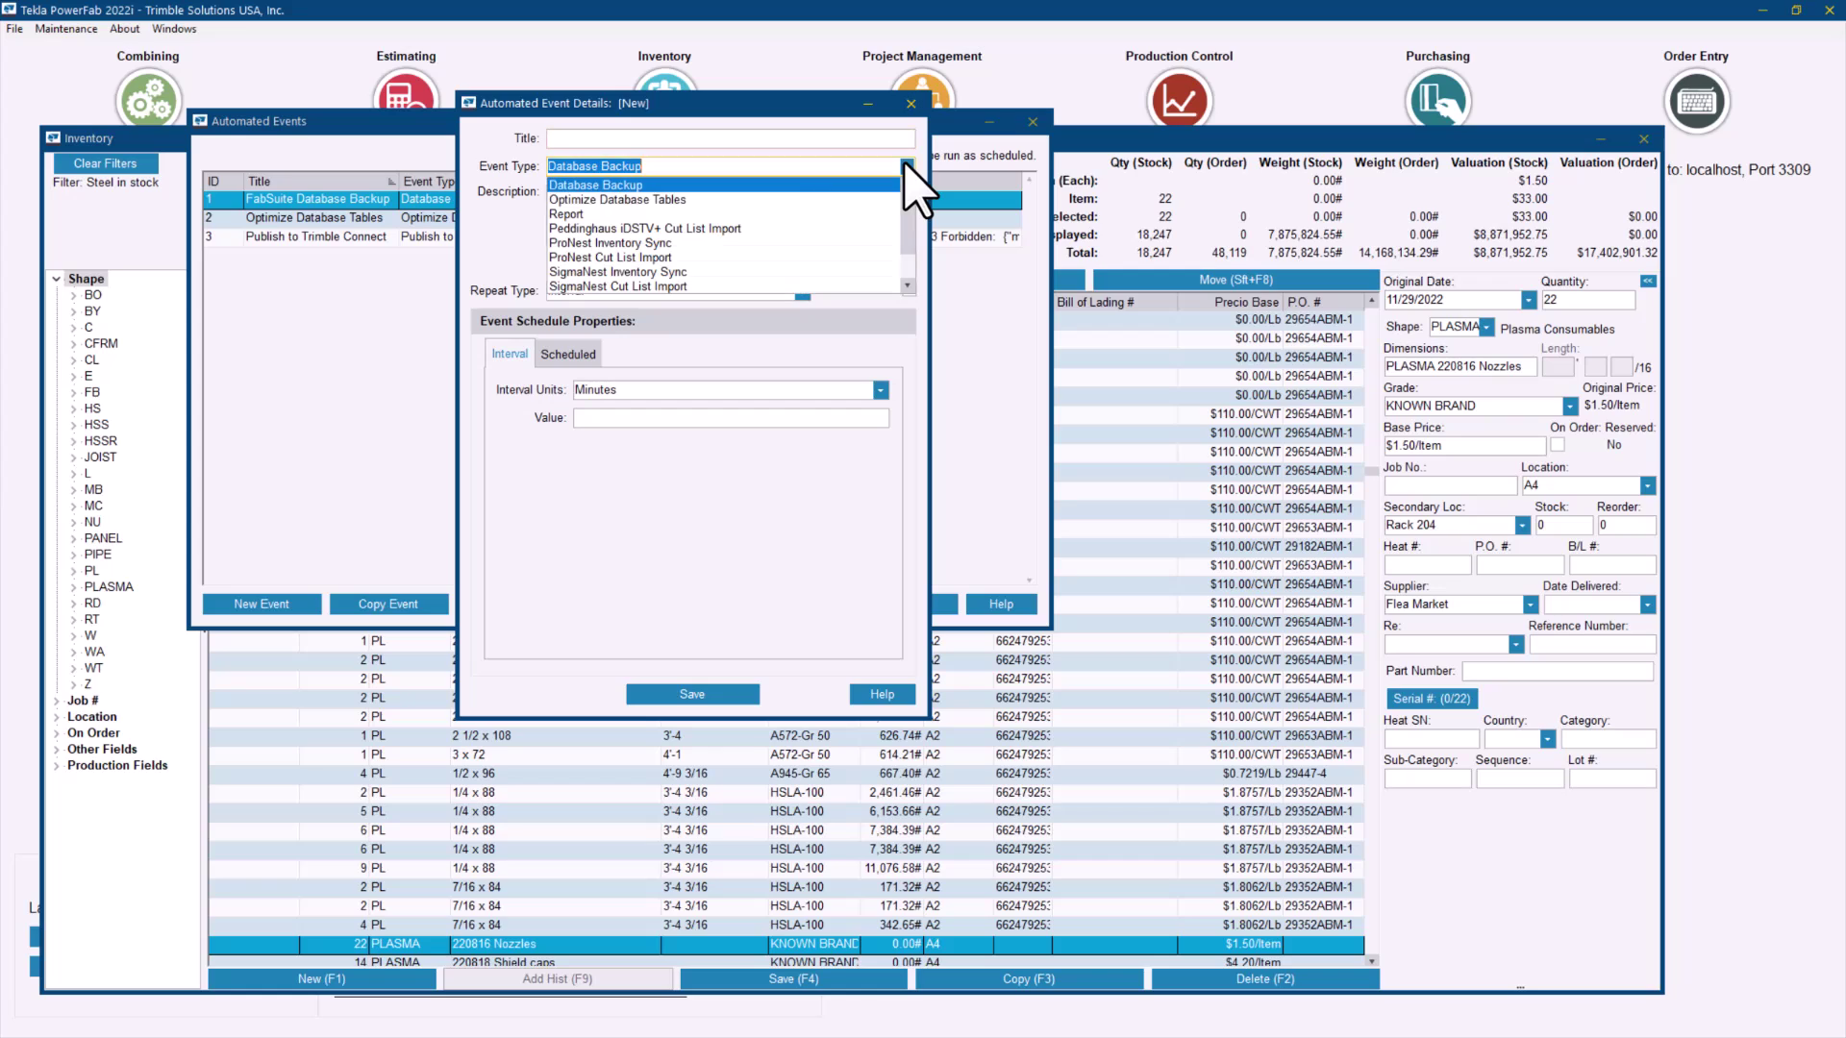
left_click(744, 213)
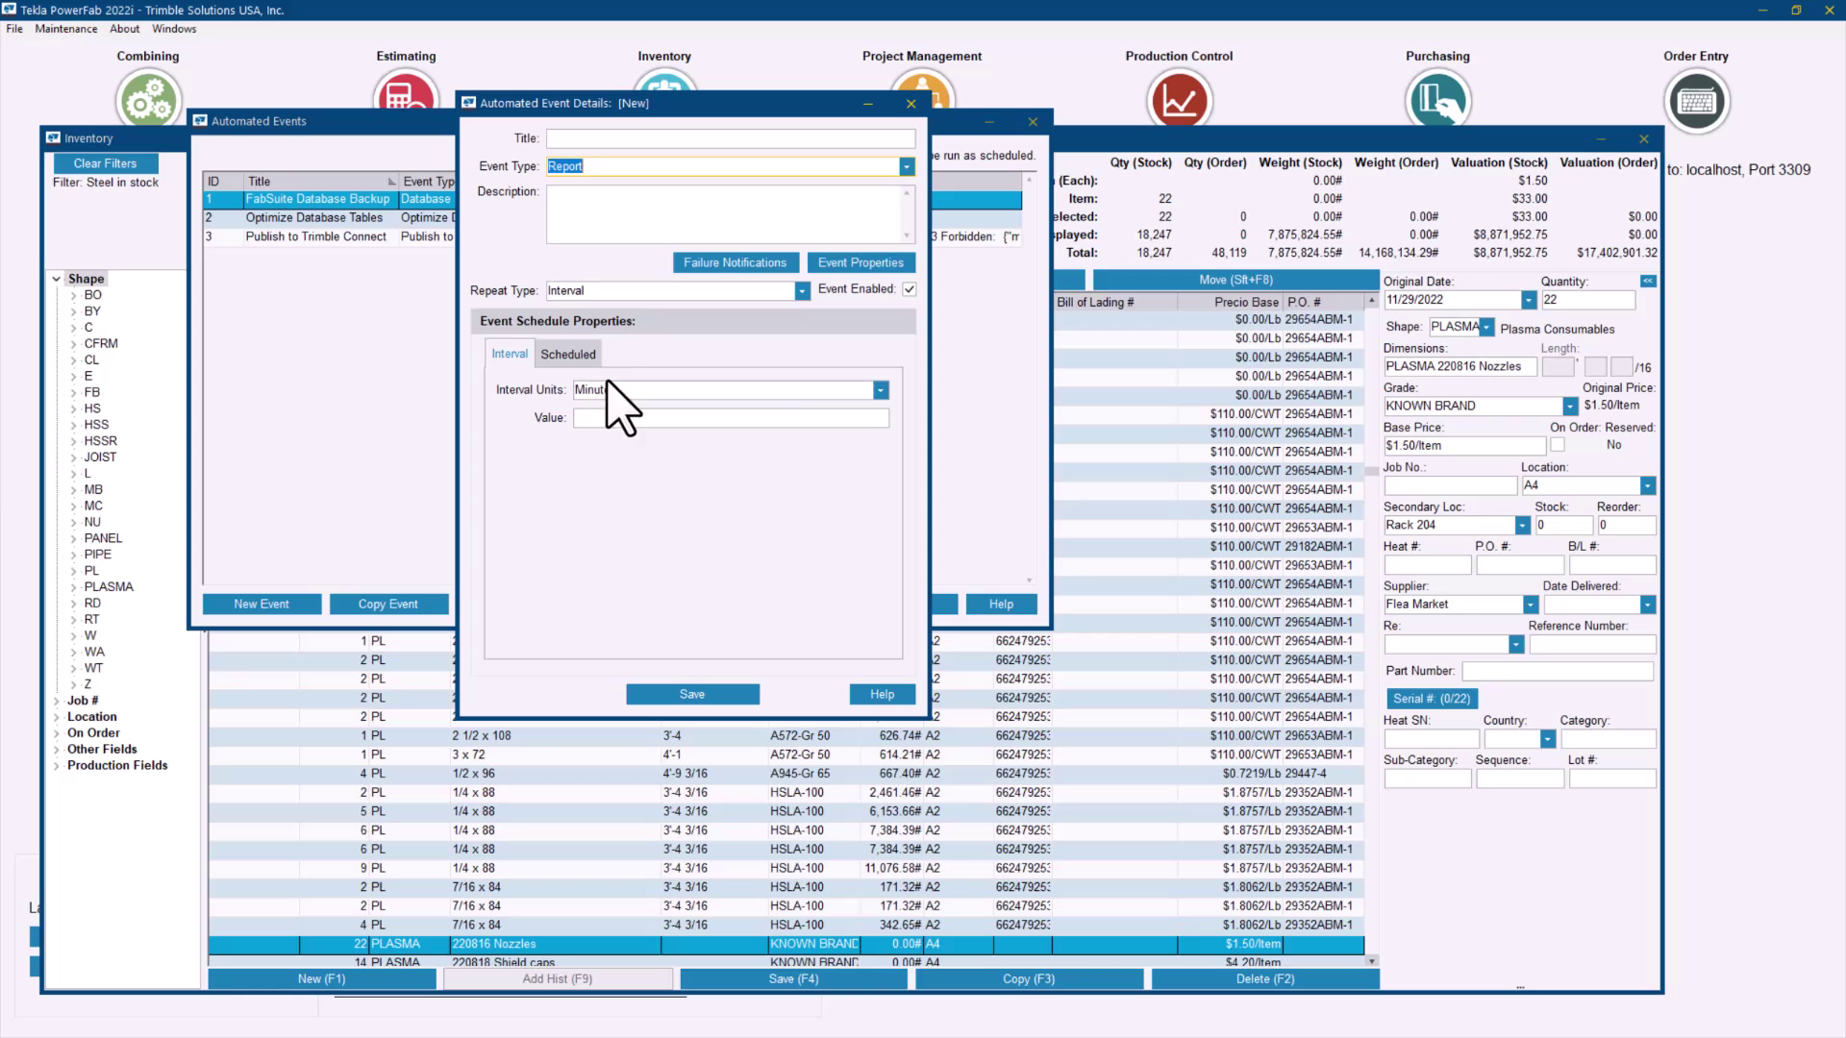
Set the report event's Report Group to Inventory Stock/Reorder and bring up the Stock/Reorder report picker.
left_click(860, 263)
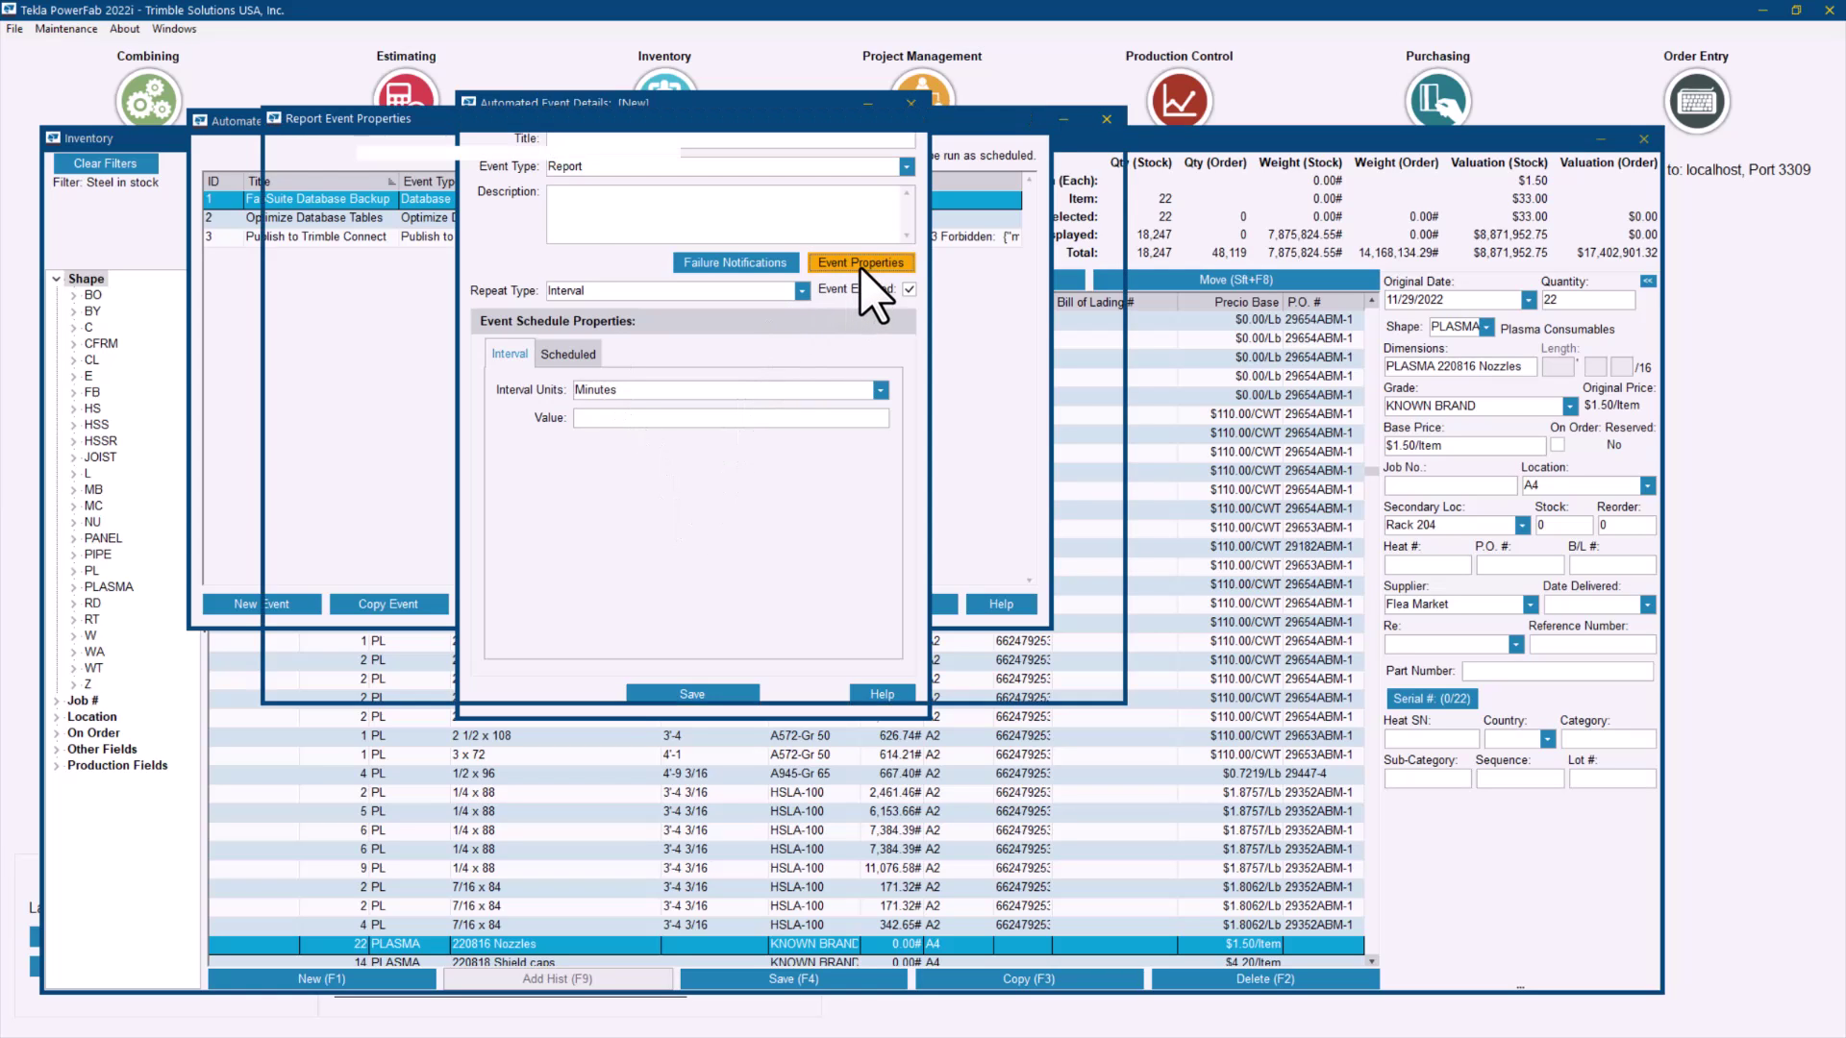
left_click(686, 153)
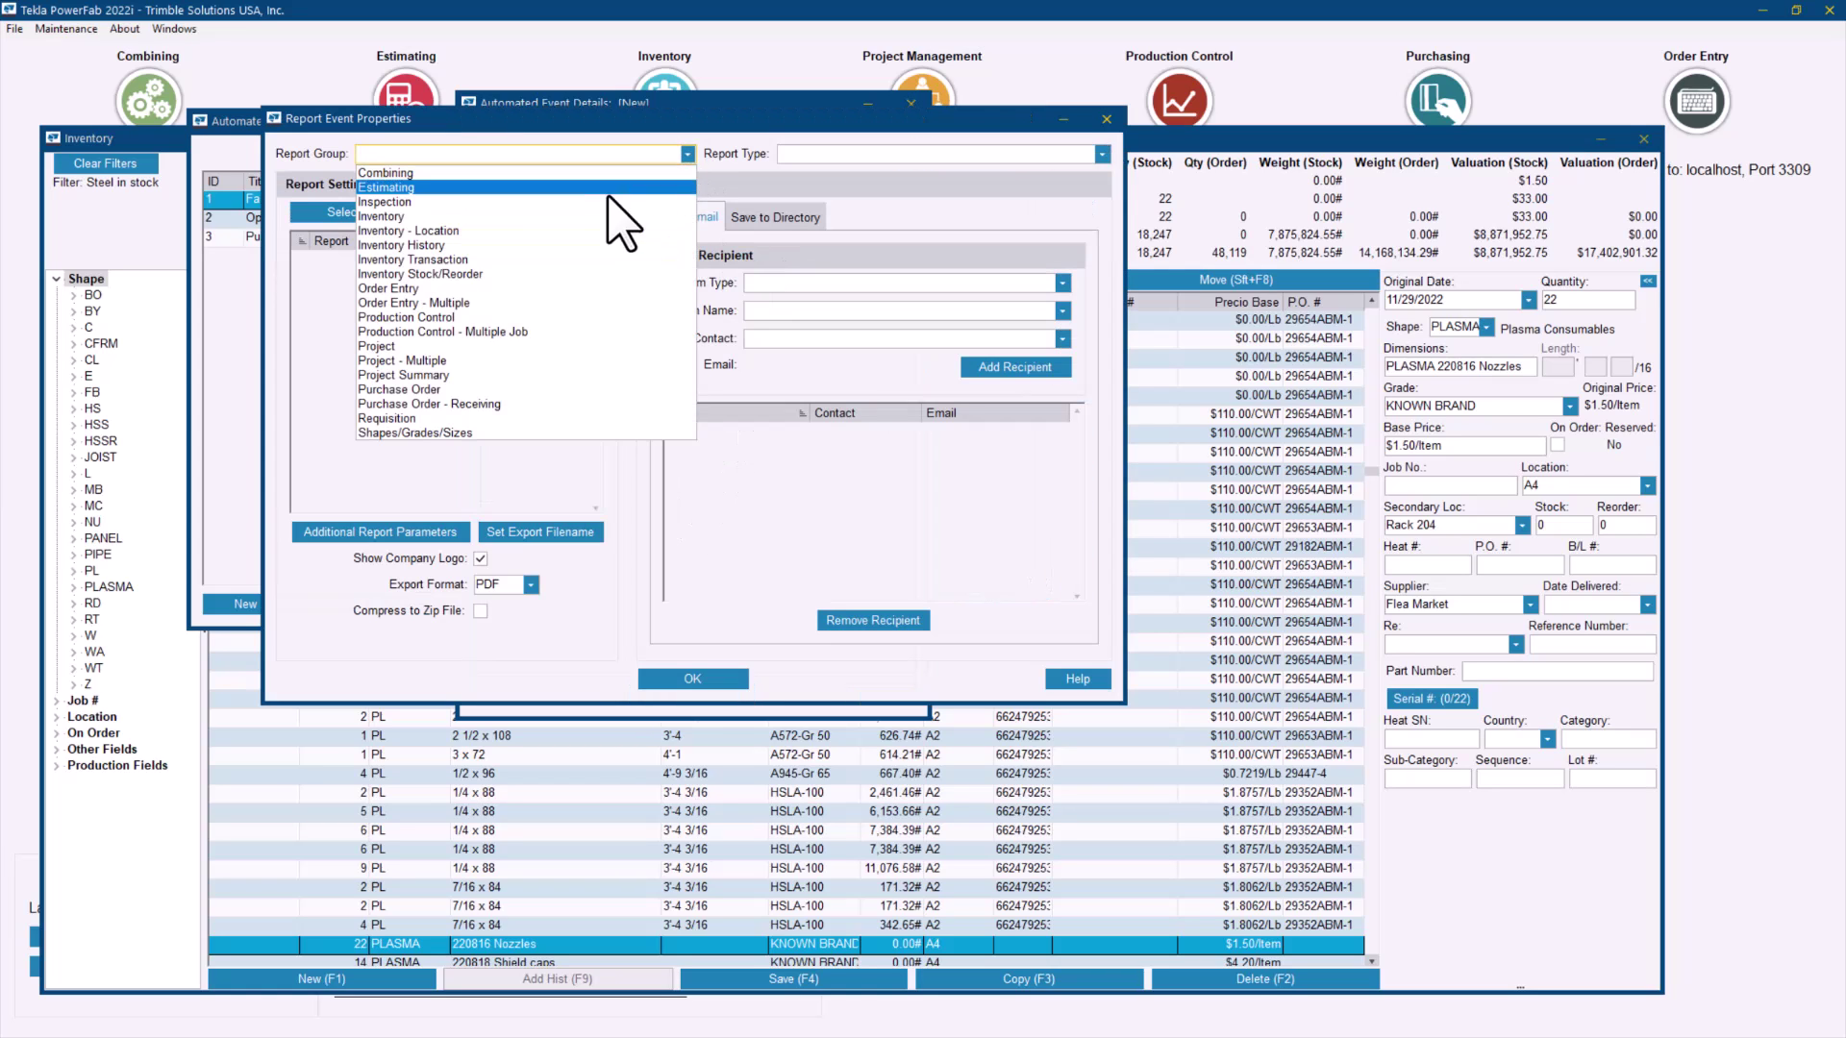
left_click(432, 274)
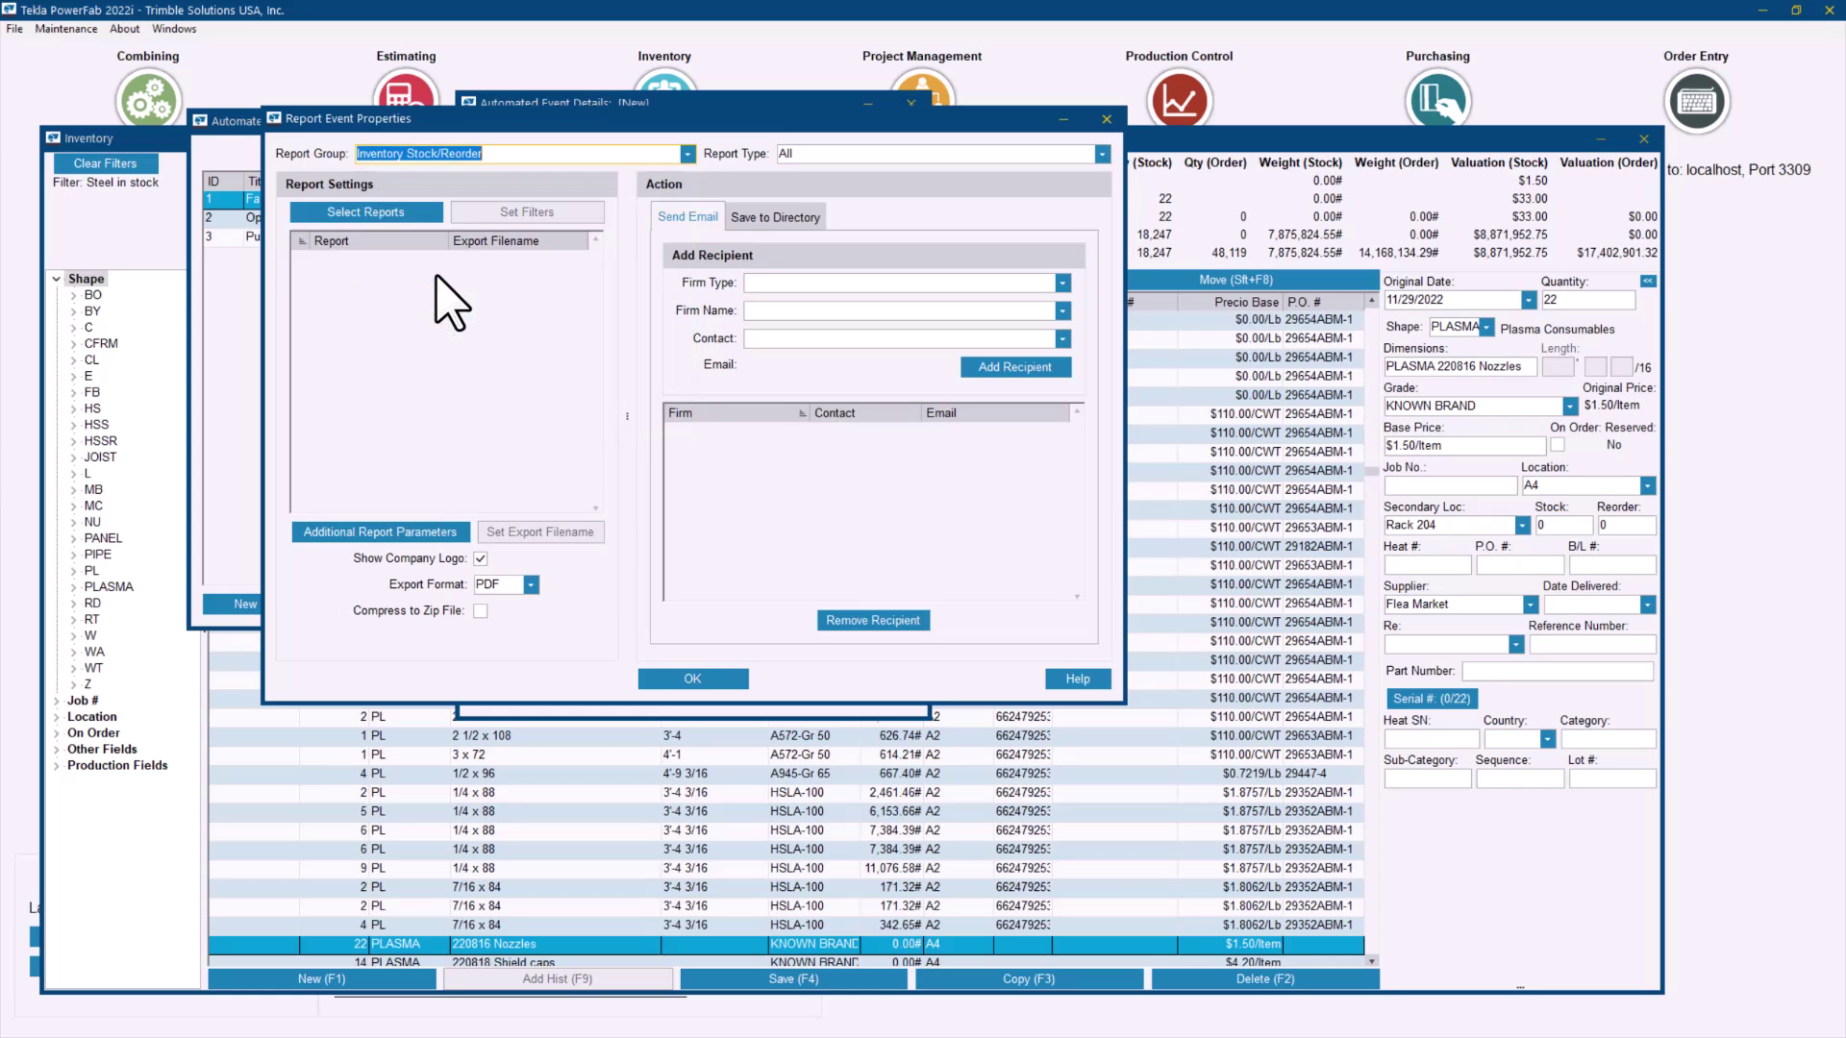
left_click(430, 213)
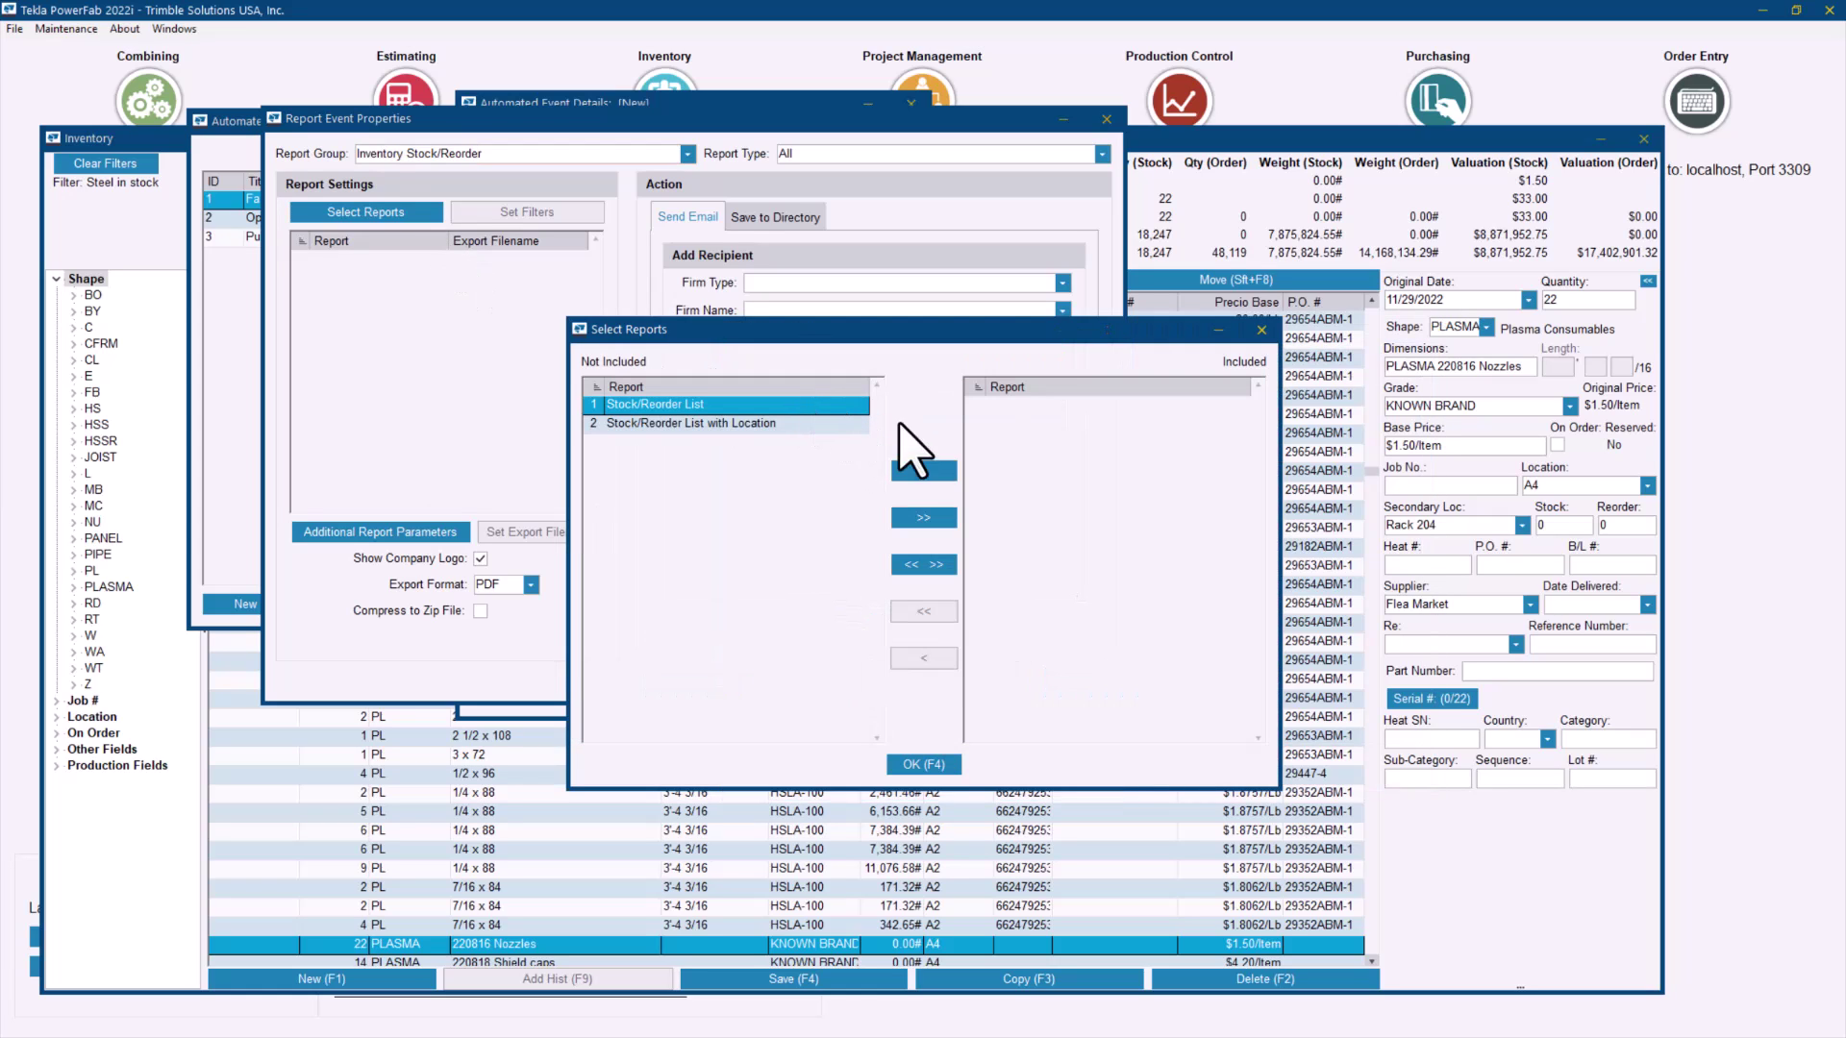
left_click_drag(1166, 336, 987, 503)
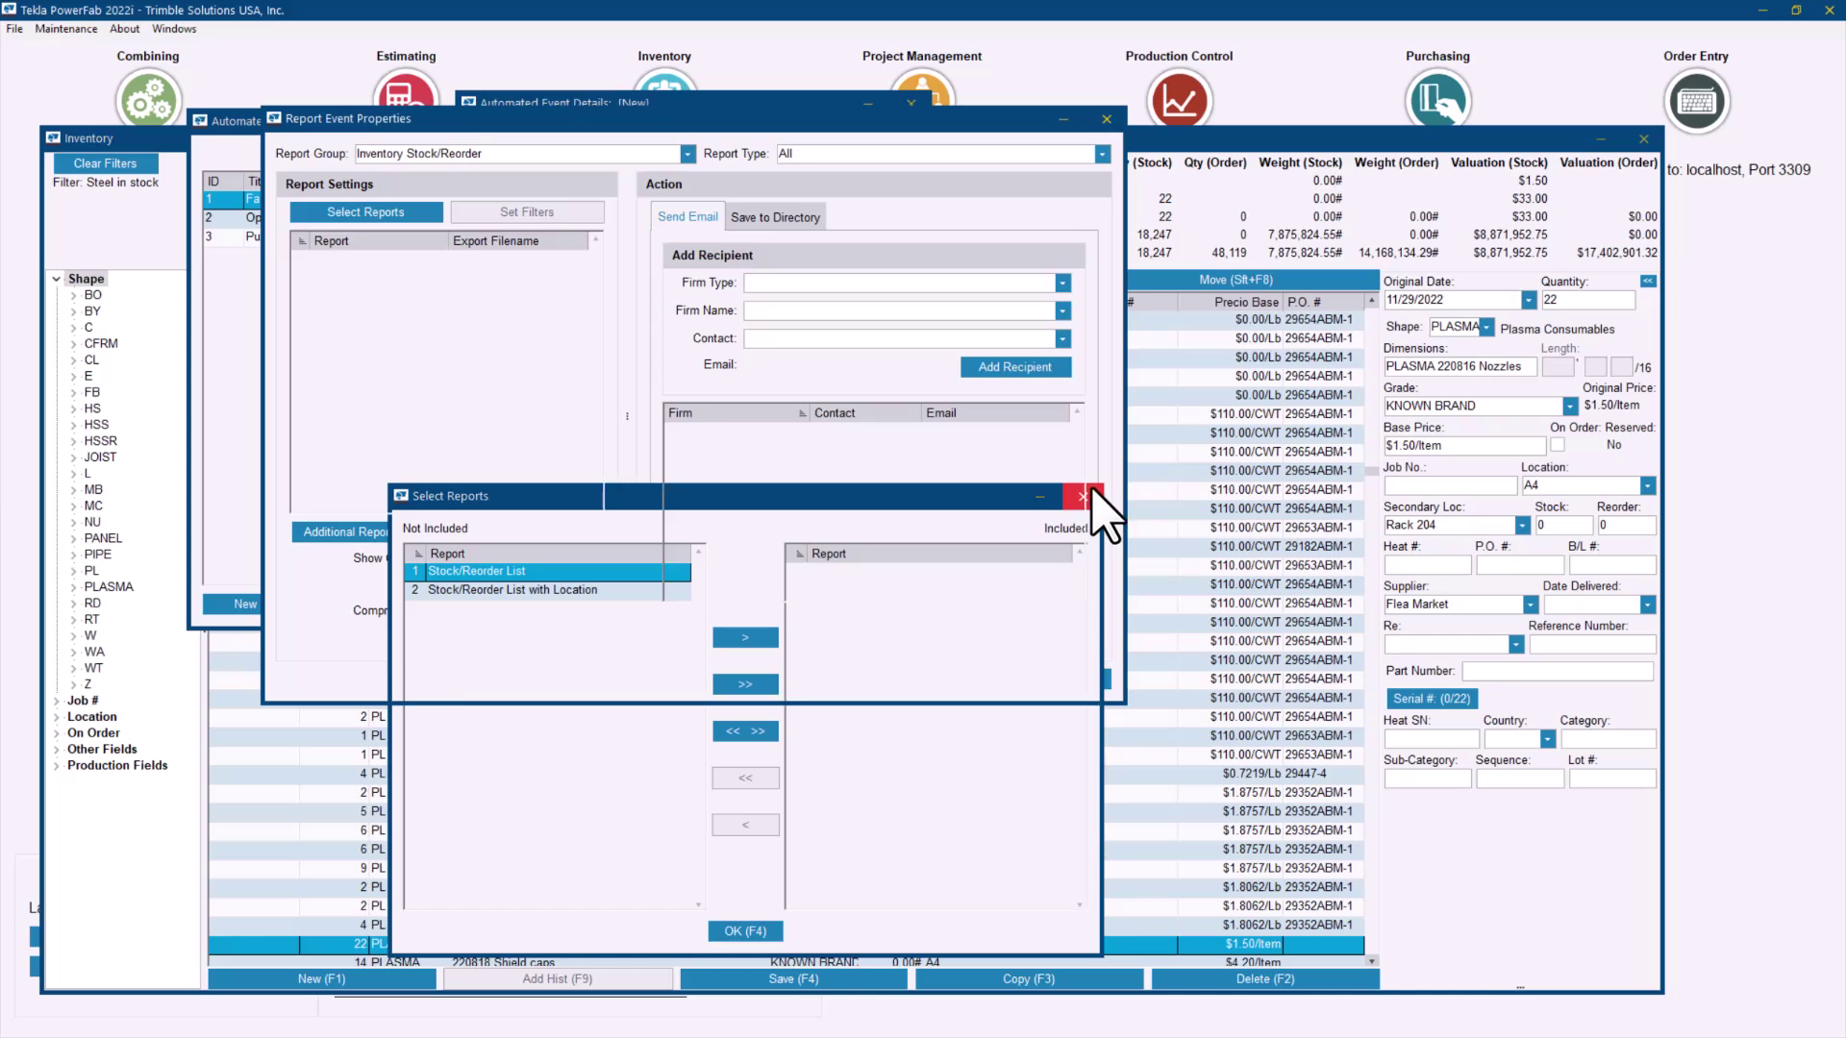
Close the report picker and event windows, declining to save both the report settings and new event.
left_click(1093, 501)
left_click(1104, 120)
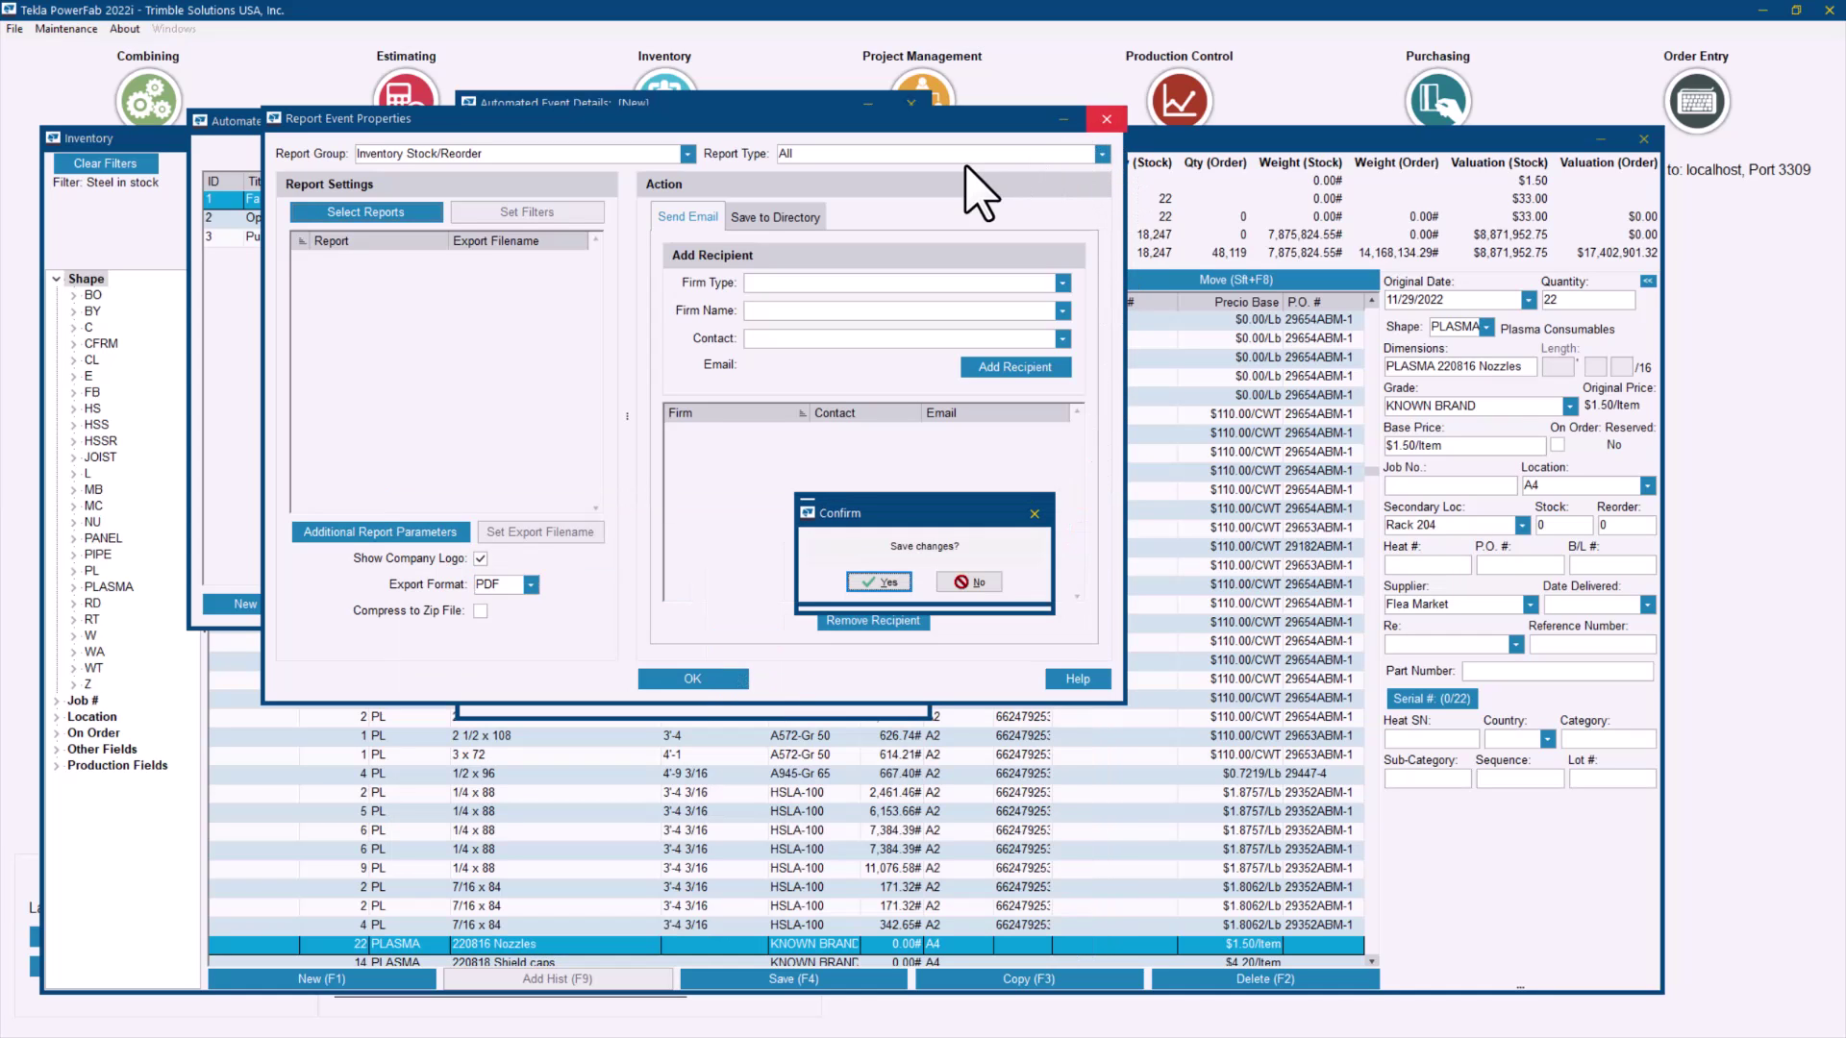
left_click(971, 582)
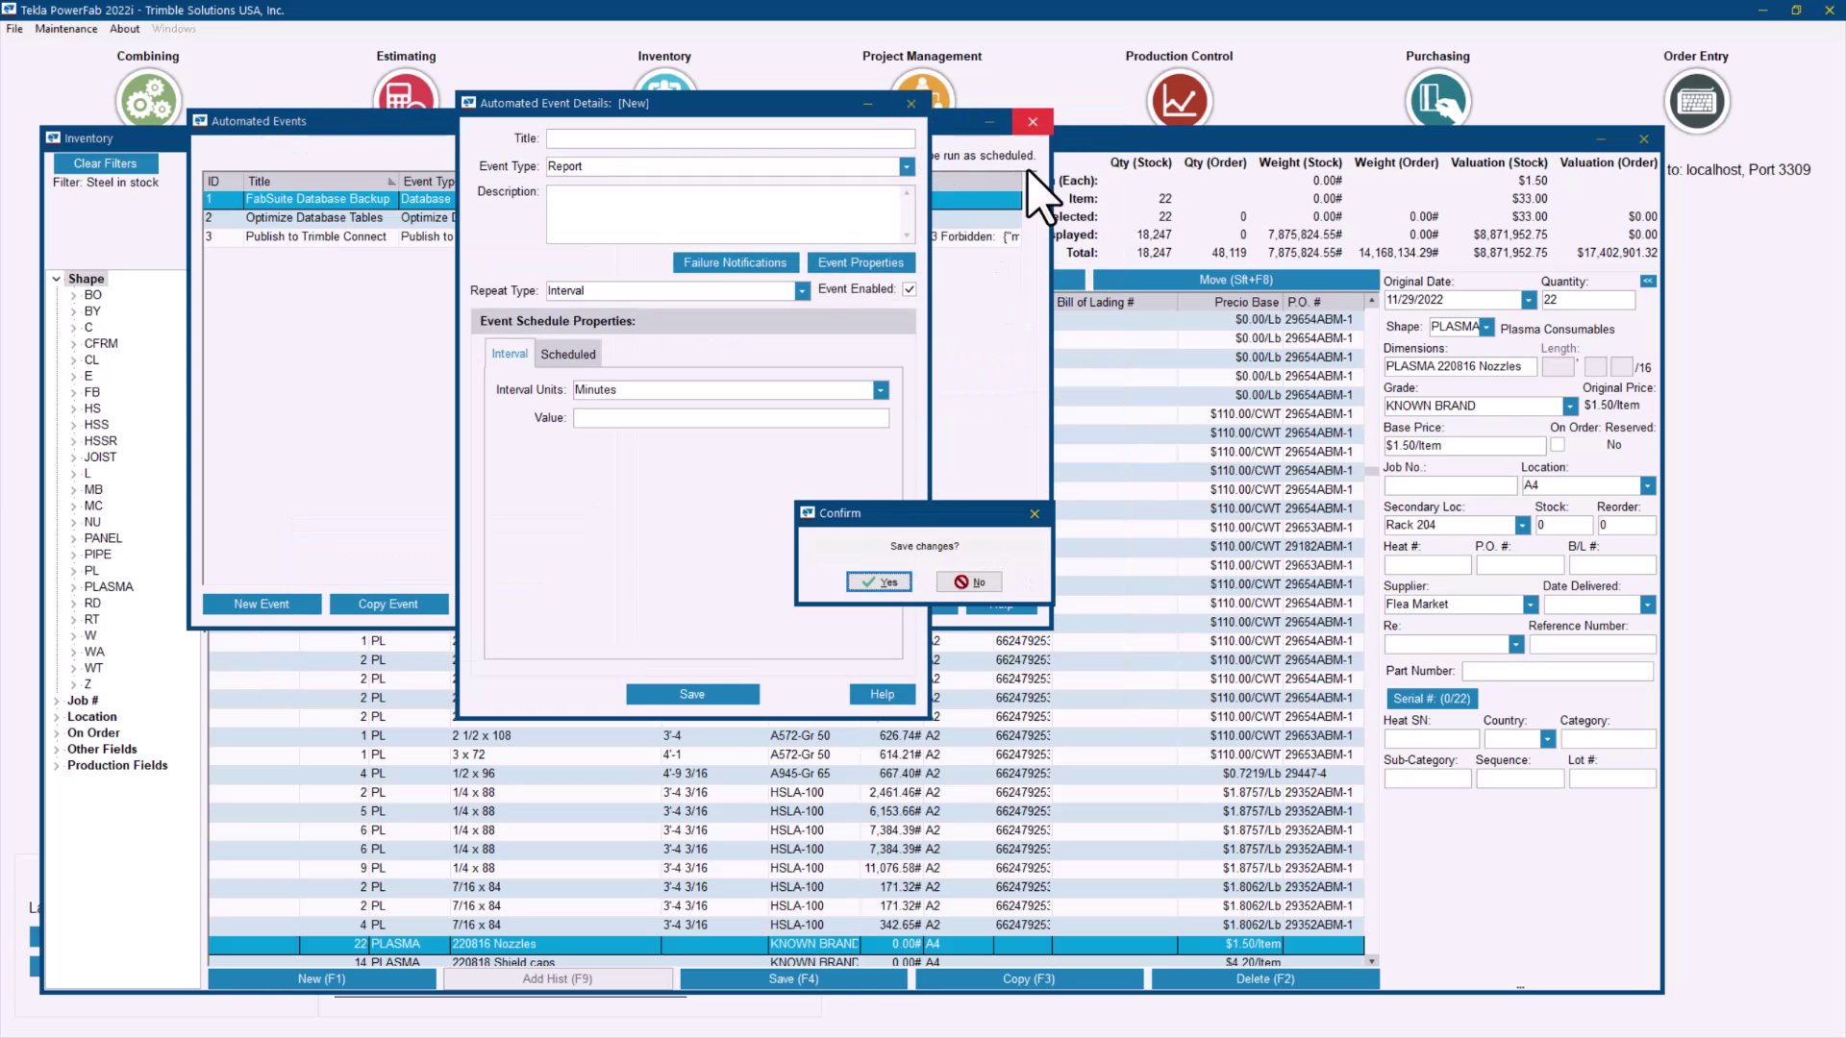
left_click(969, 584)
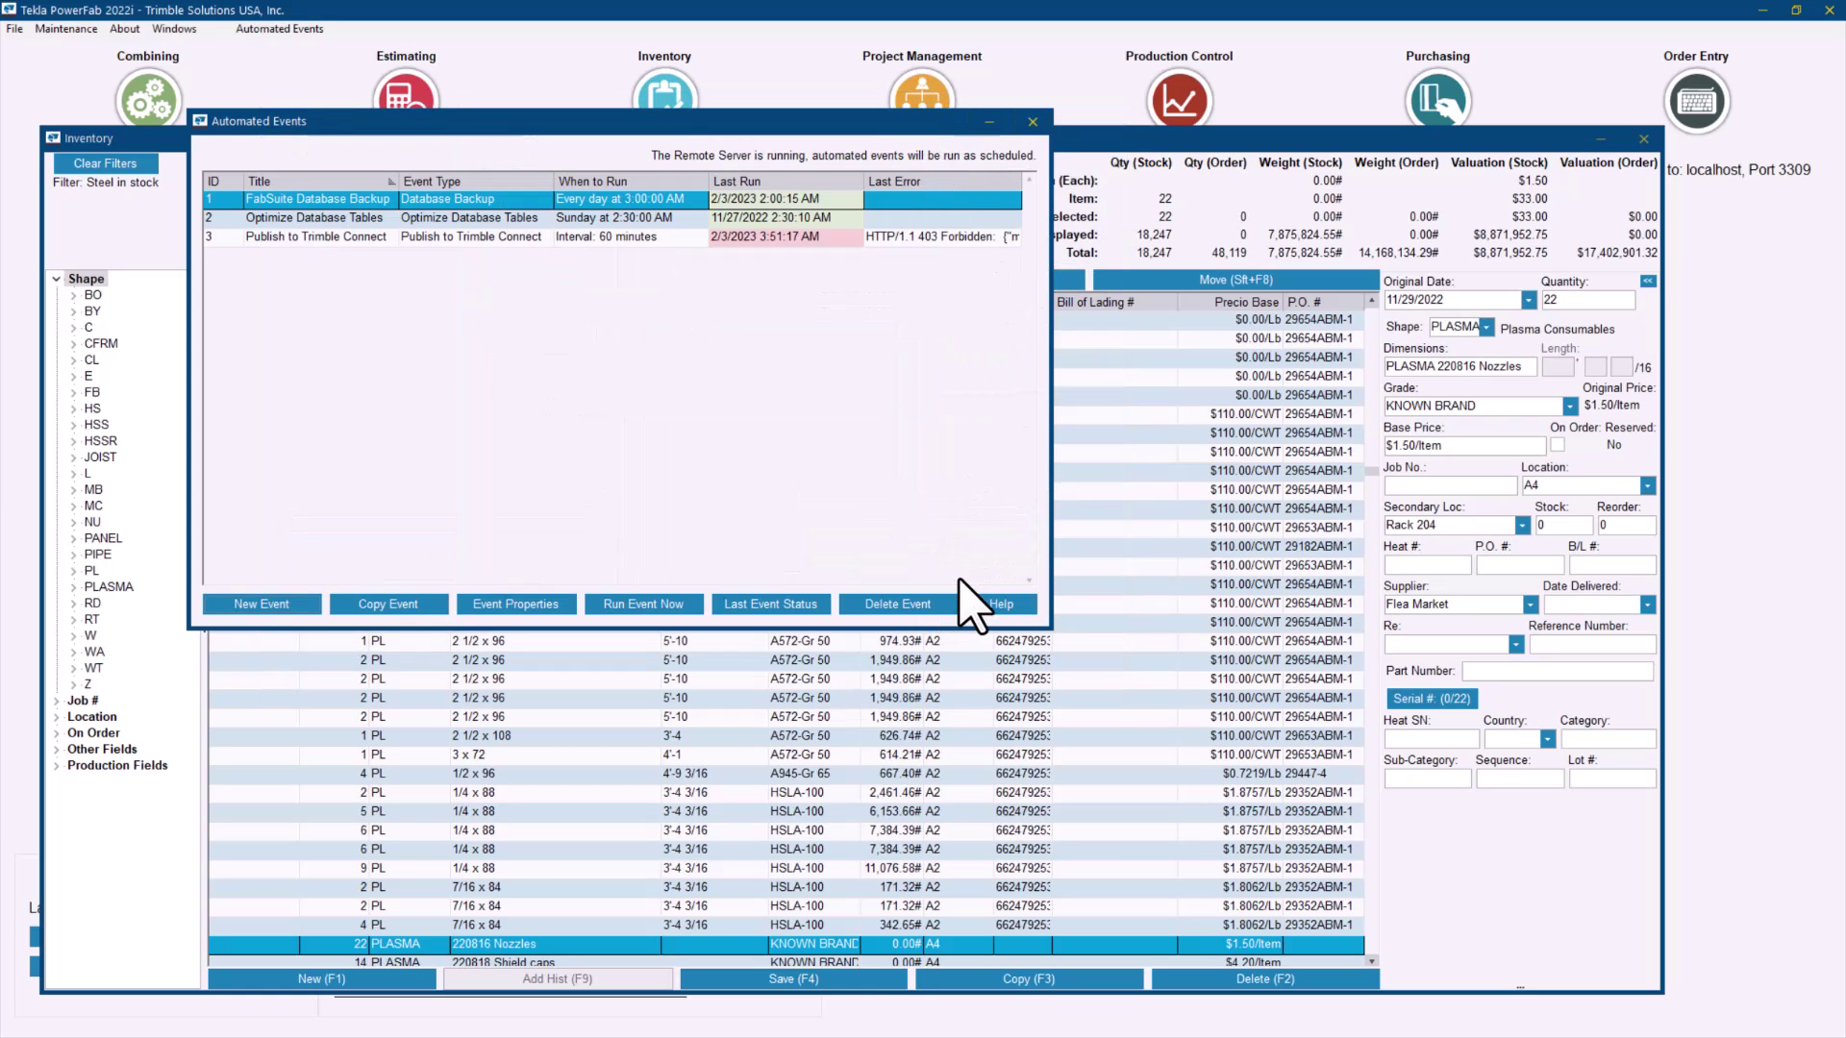